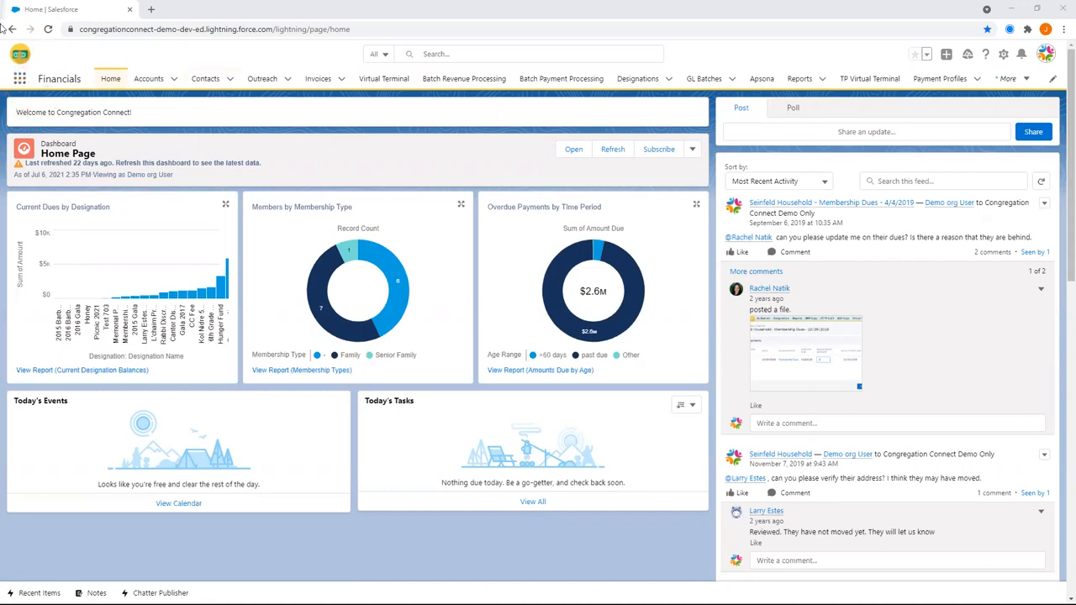
# Find Income Accounts through the app launcher, show the All list view, and open the TEST AR account.
pyautogui.click(20, 78)
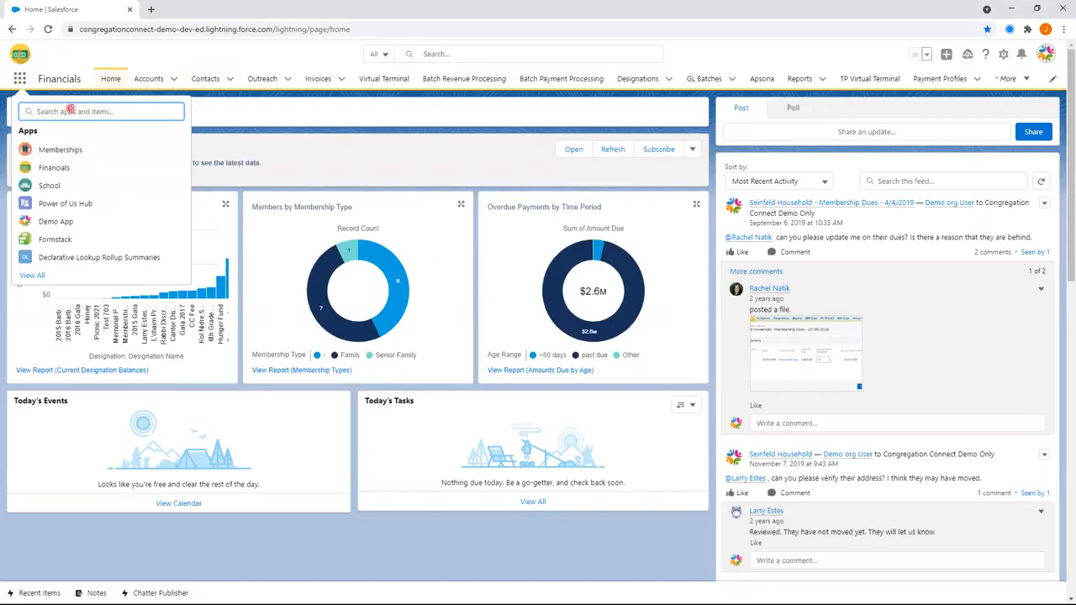
pyautogui.write('income a')
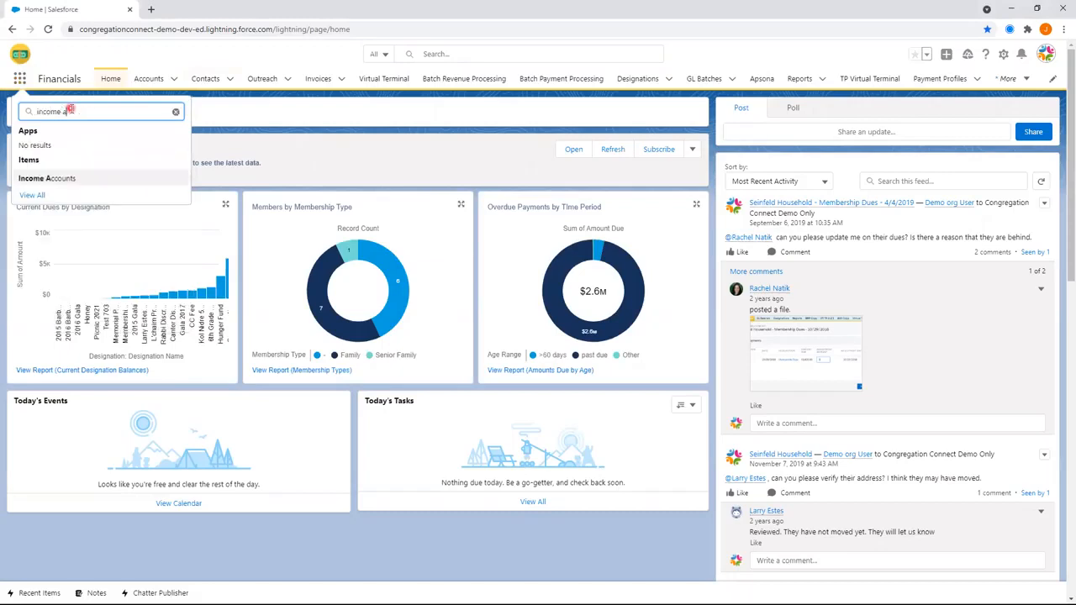
pyautogui.write('ccounts')
pyautogui.click(87, 178)
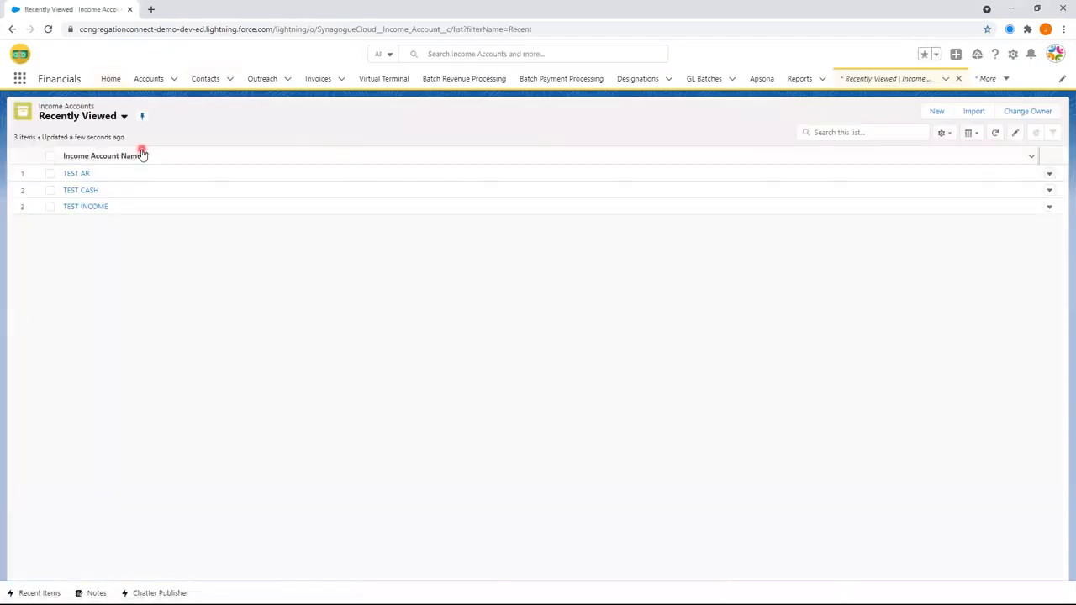
pyautogui.click(112, 116)
pyautogui.click(62, 158)
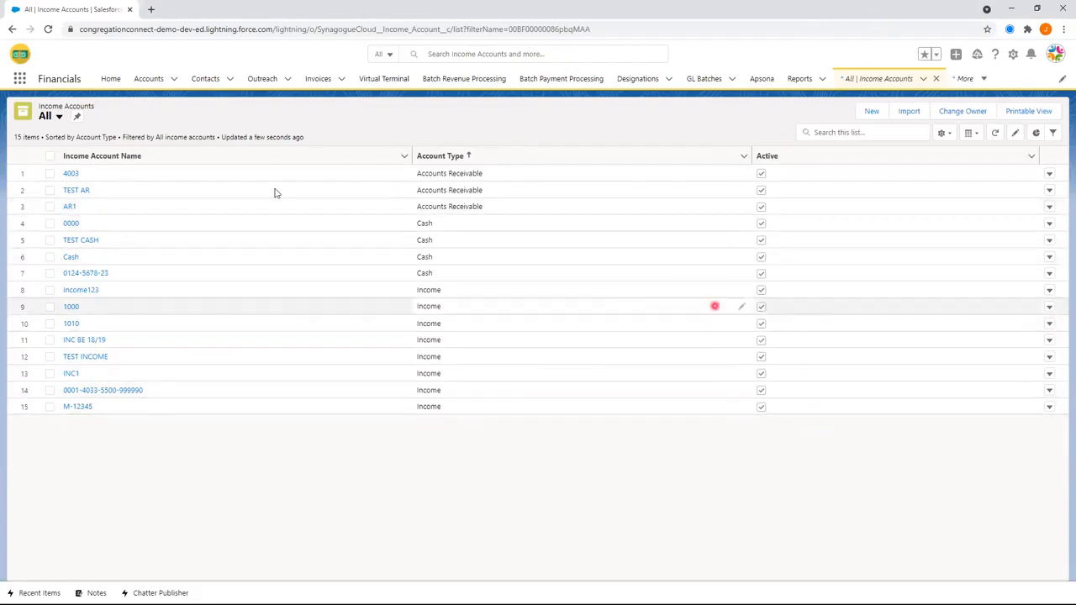
pyautogui.click(78, 190)
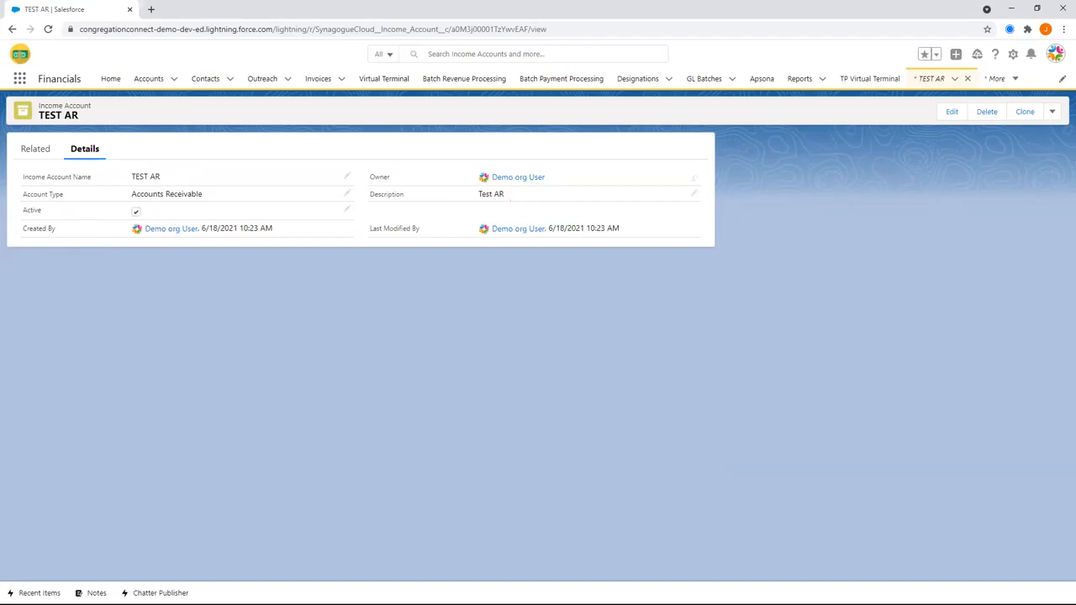
# Find Designations through the app launcher, show the All list view, and open the Building Fund designation.
pyautogui.click(19, 82)
pyautogui.write('designations')
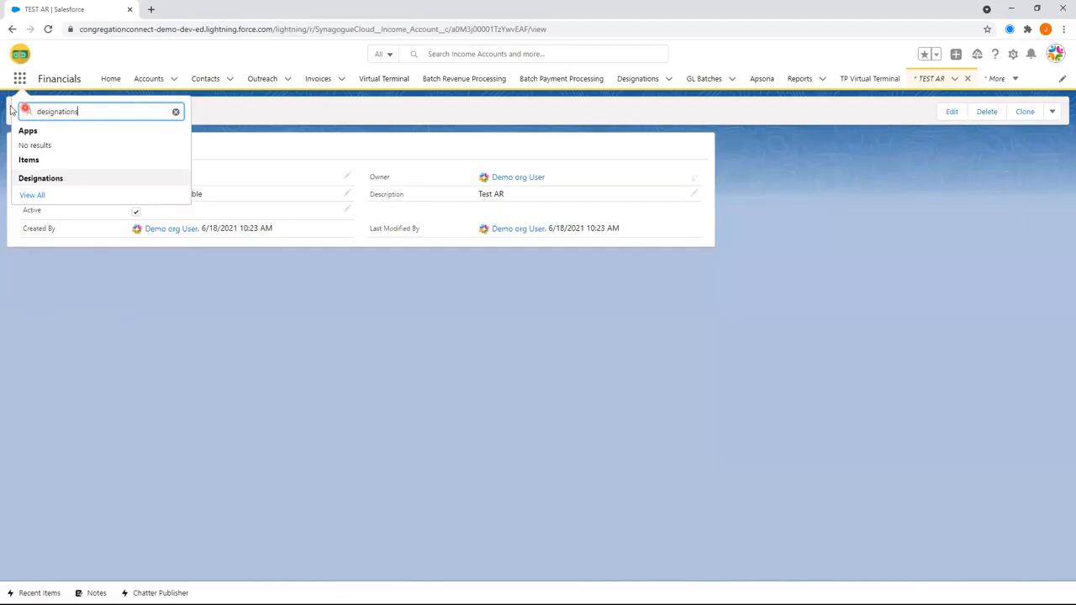
pyautogui.click(66, 178)
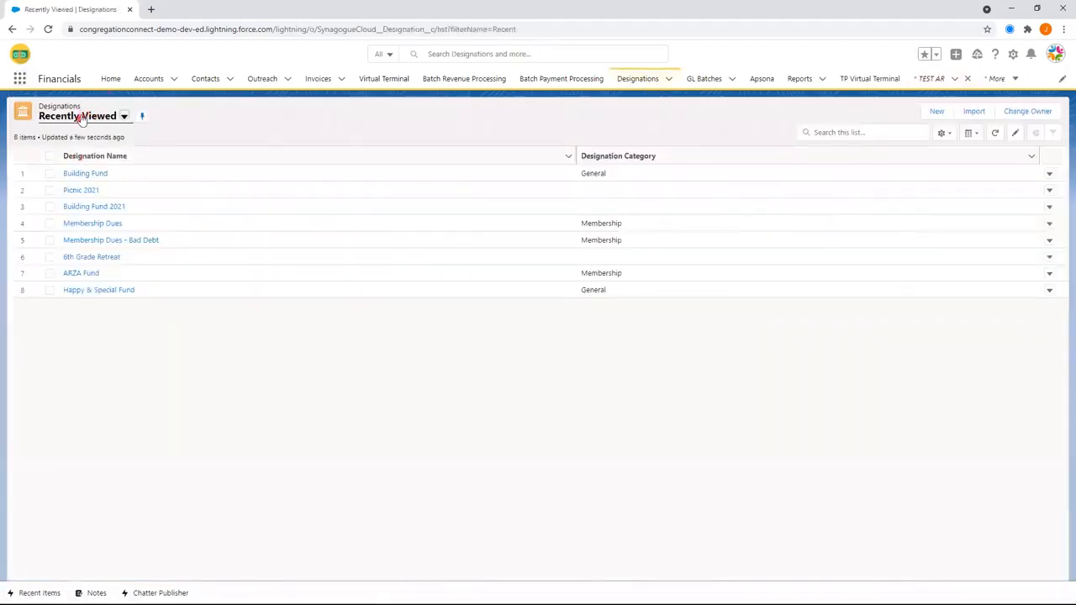
pyautogui.click(84, 119)
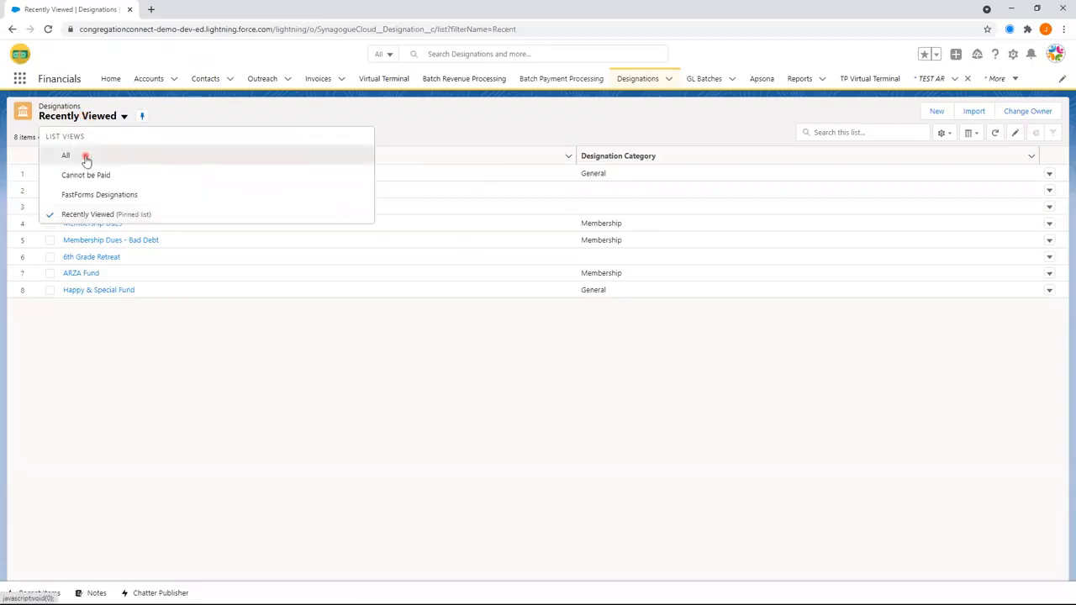
pyautogui.click(93, 158)
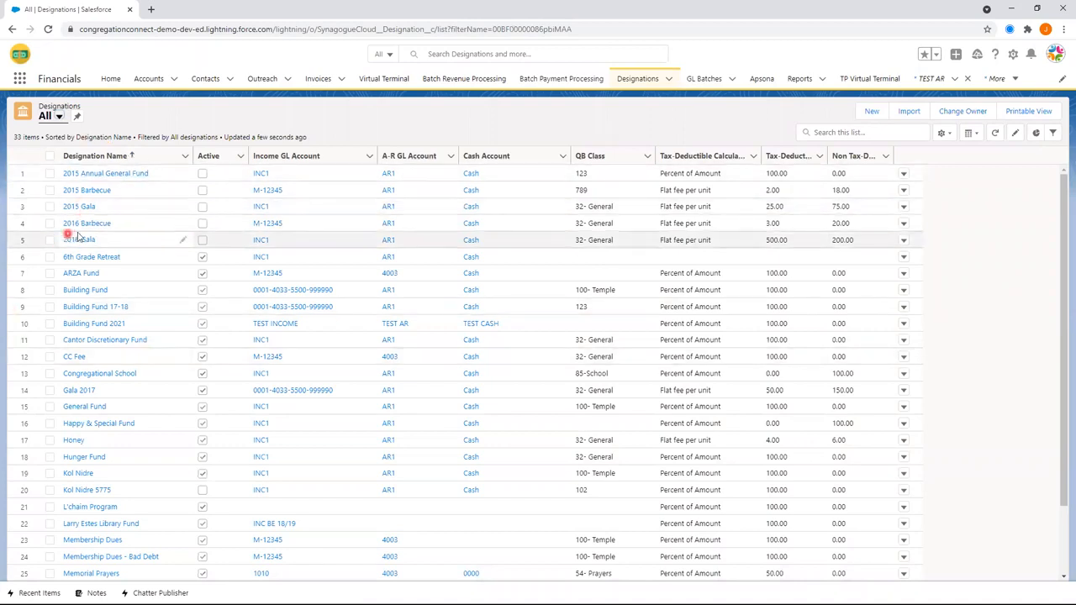
pyautogui.click(76, 290)
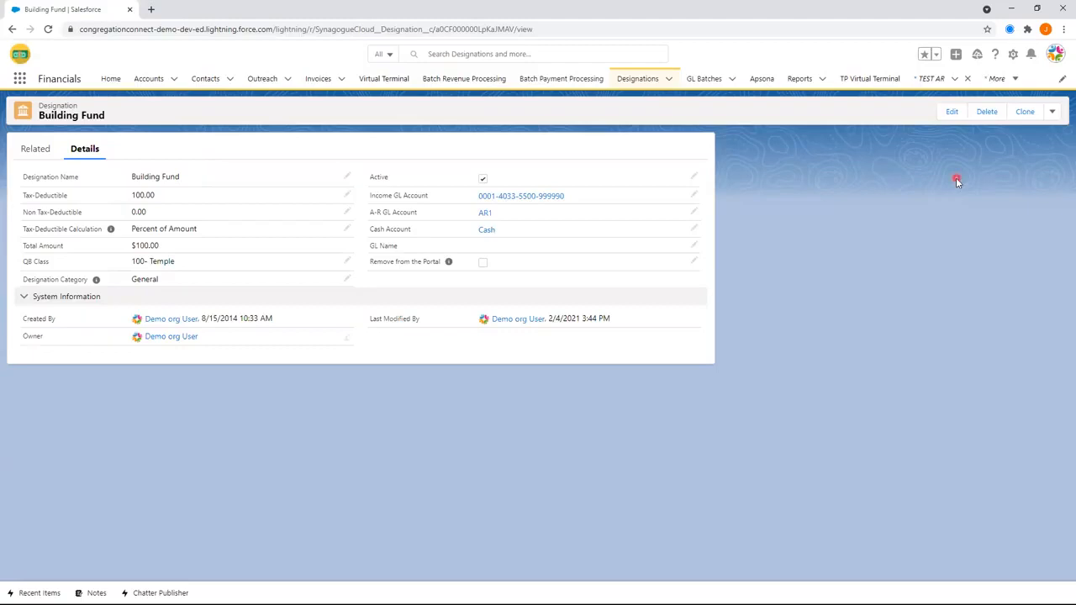
pyautogui.click(918, 355)
# Search globally for the Seinfeld Household and open its account record.
pyautogui.click(434, 54)
pyautogui.write('dr')
pyautogui.press('BackSpace')
pyautogui.press('BackSpace')
pyautogui.write('se')
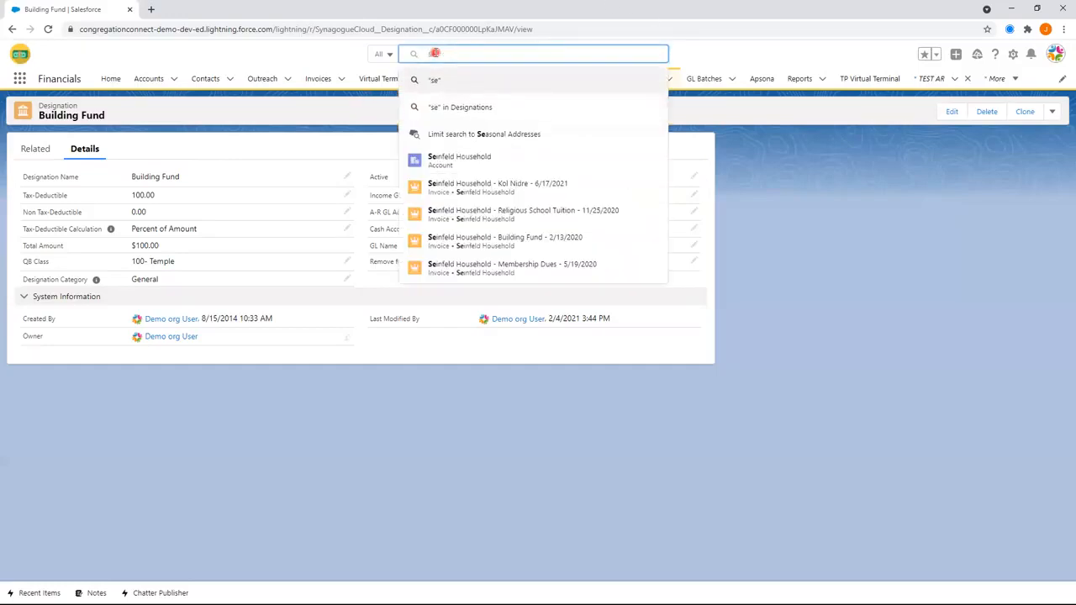
pyautogui.write('in')
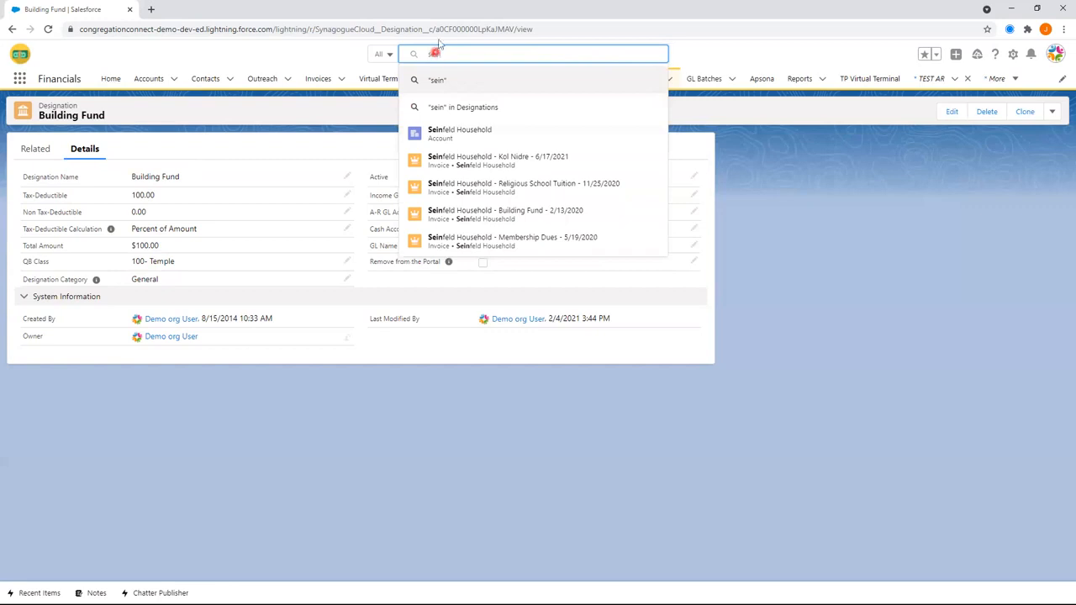
pyautogui.click(455, 137)
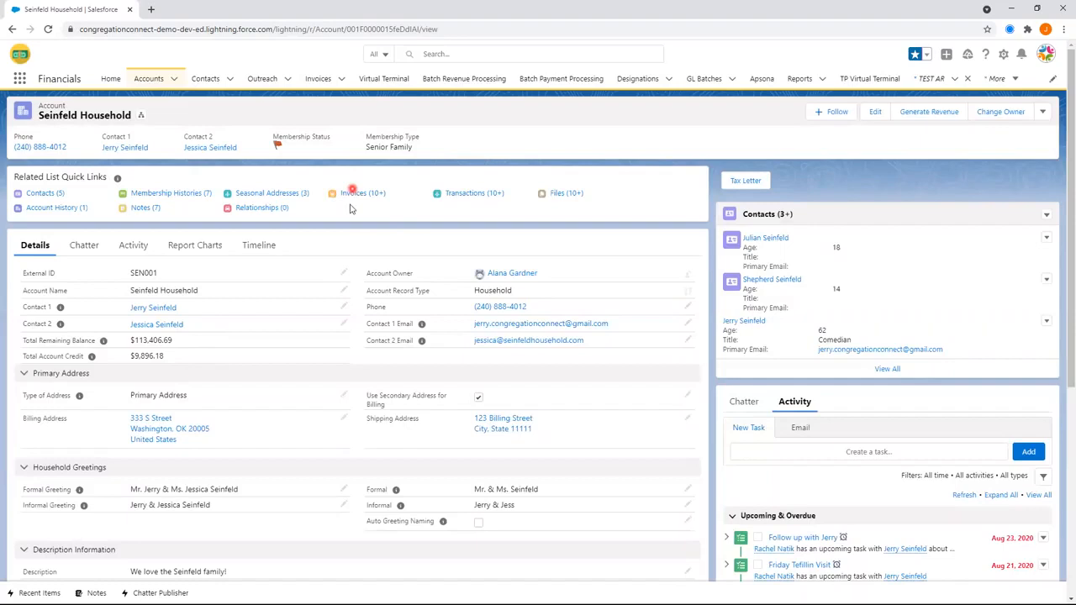
# Open the household's full invoice list, sorted by Balance Due in ascending order, with the quick filters shown.
pyautogui.moveTo(365, 193)
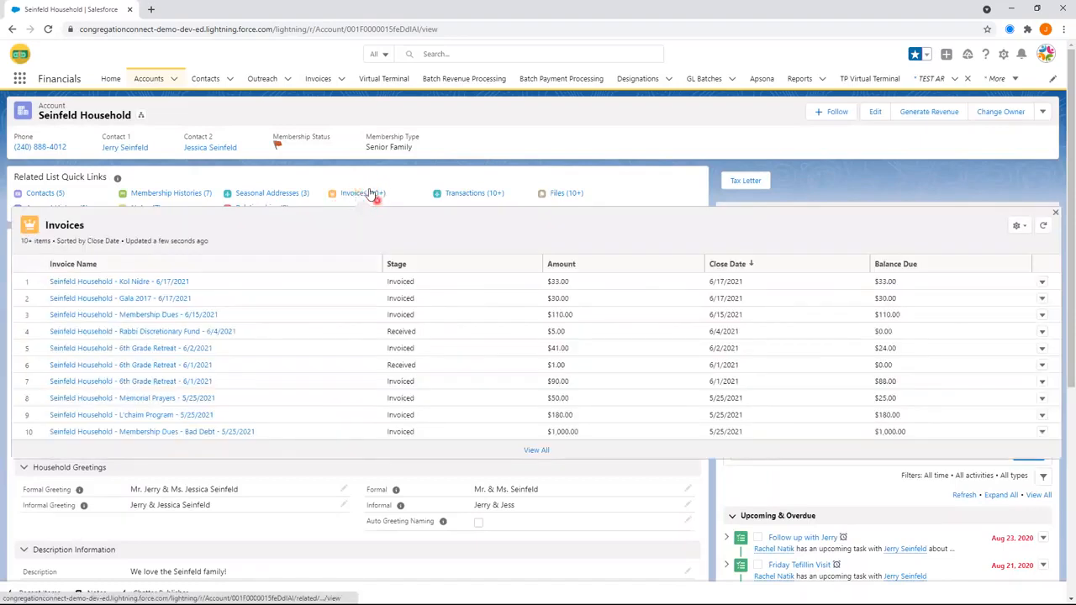
pyautogui.click(367, 194)
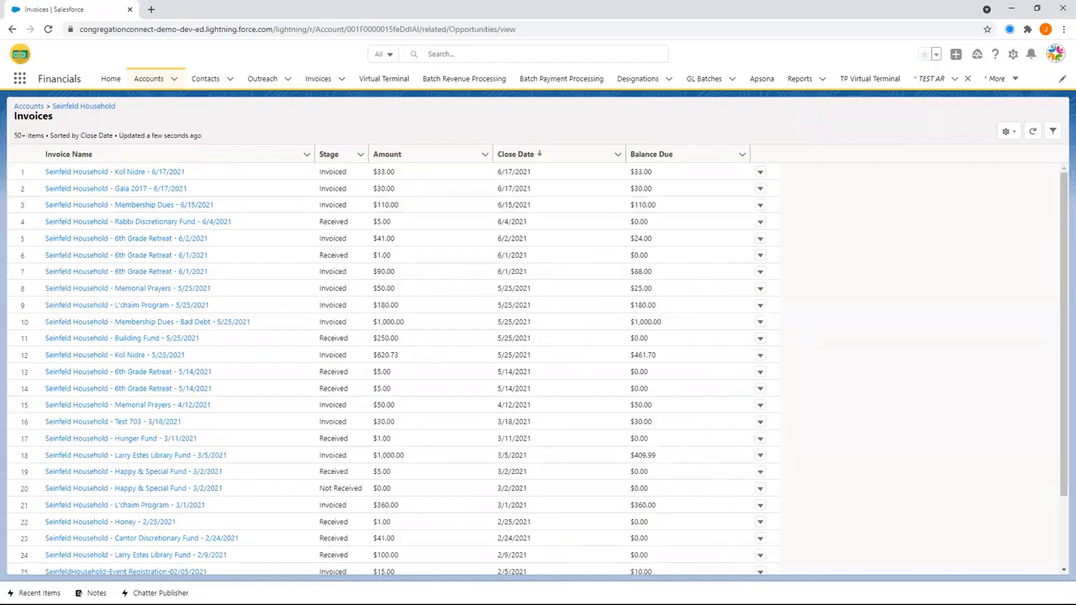
pyautogui.click(656, 141)
pyautogui.click(687, 143)
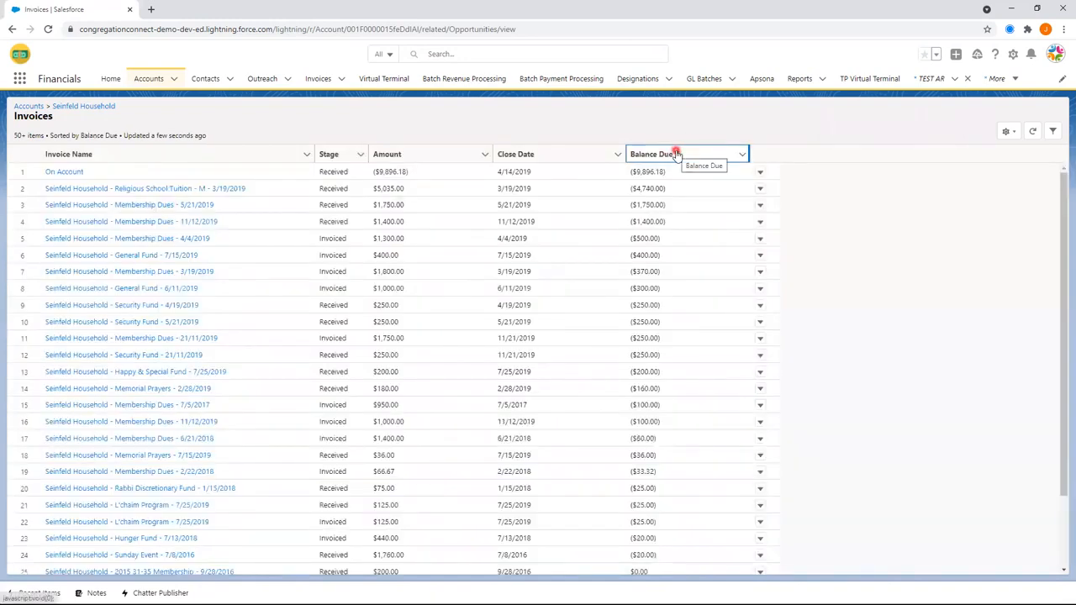
pyautogui.click(1052, 130)
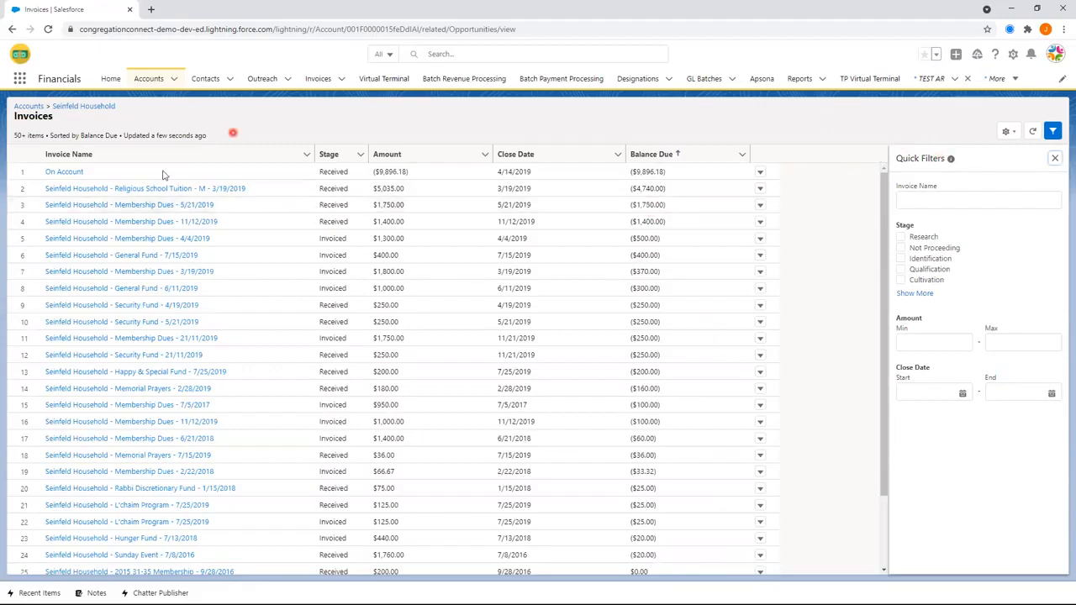
# Open the Membership Dues invoice dated 5/21/2019 and review the amounts and amounts due of its transactions.
pyautogui.click(61, 206)
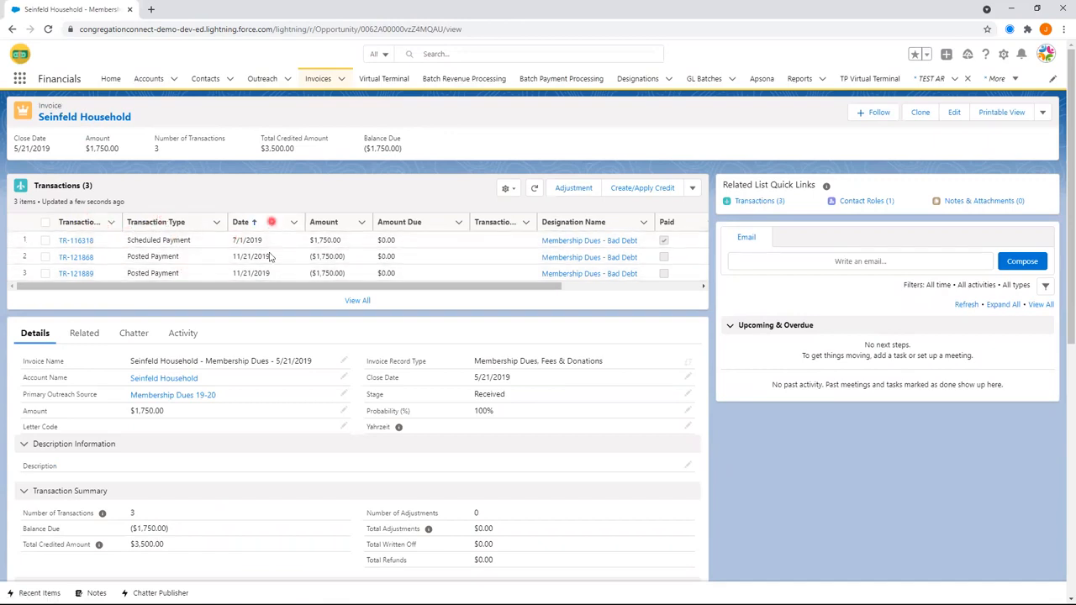
pyautogui.click(354, 238)
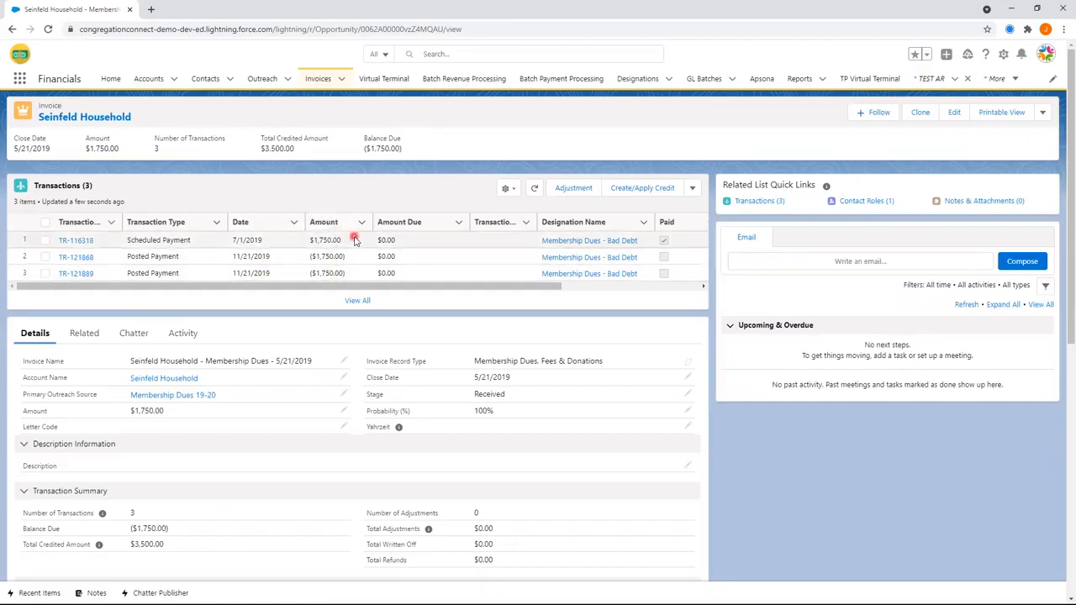
pyautogui.click(421, 238)
pyautogui.click(416, 270)
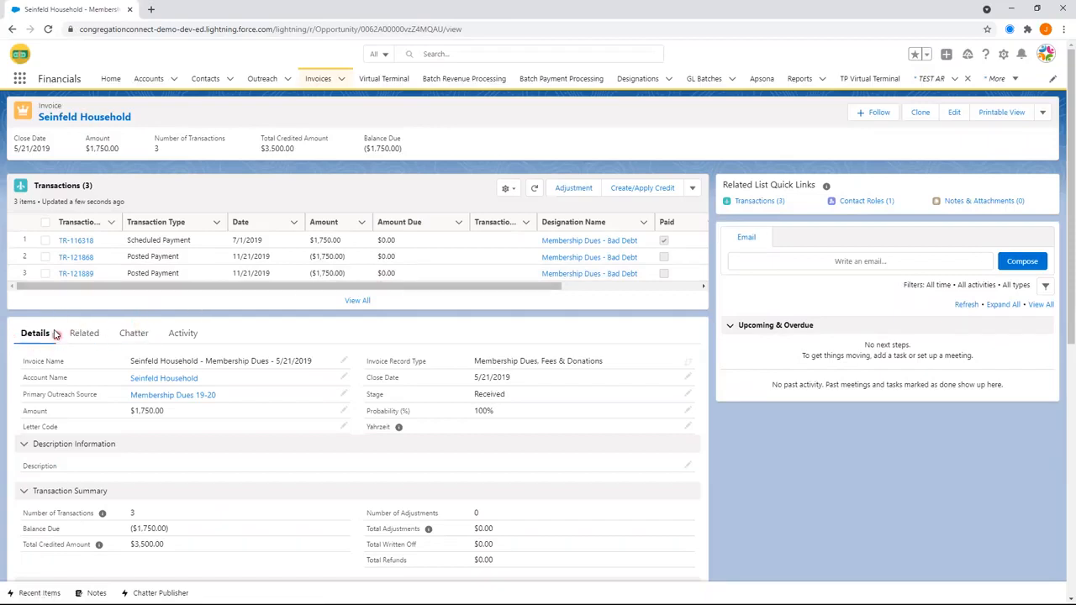
# Examine the invoice's details, from the account and outreach fields through the transaction summary, membership, subscription, recognition, tribute and matching gift sections.
pyautogui.scroll(-1, 29, 349)
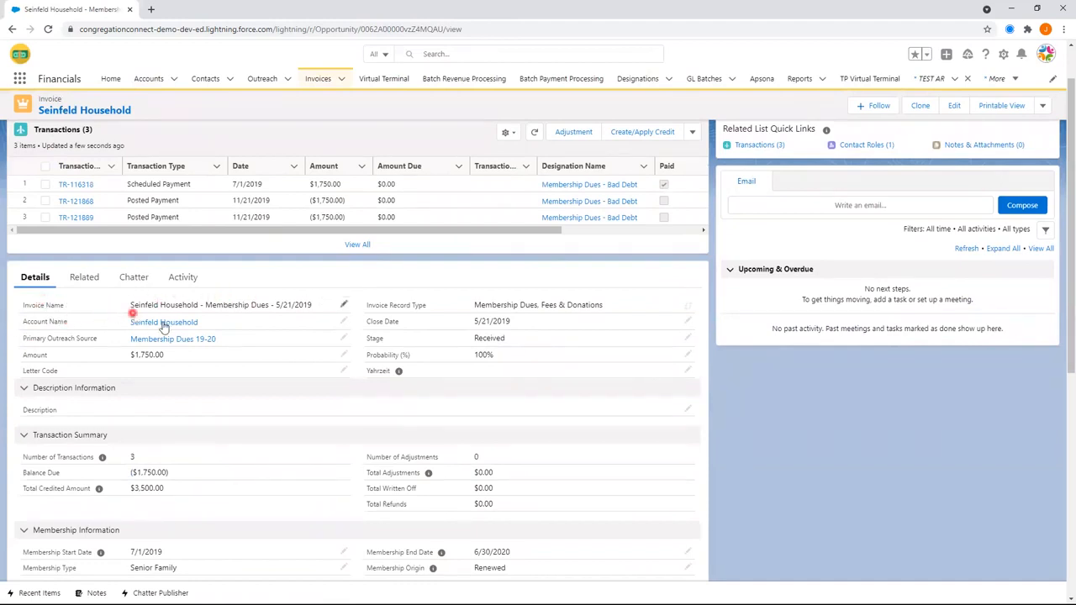
pyautogui.moveTo(168, 323)
pyautogui.scroll(-1, 2, 402)
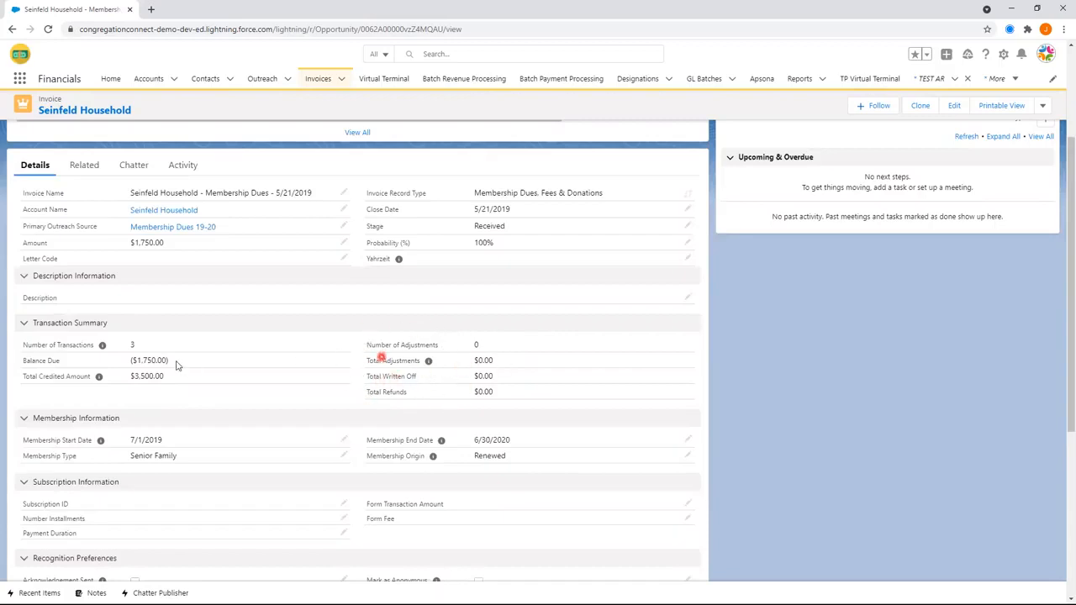
pyautogui.scroll(-2, 342, 367)
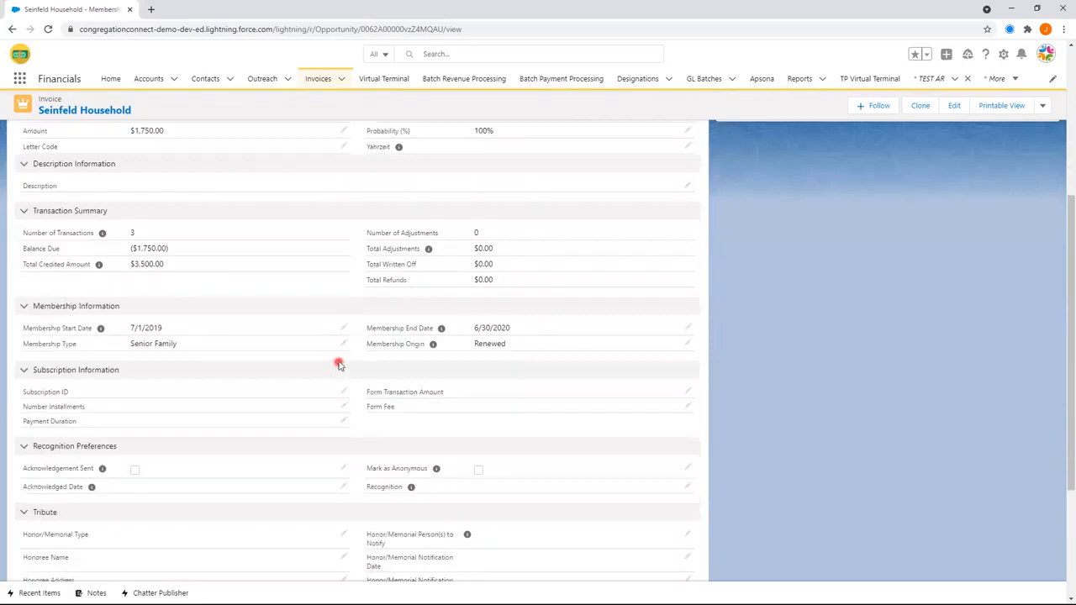
pyautogui.scroll(-1, 339, 364)
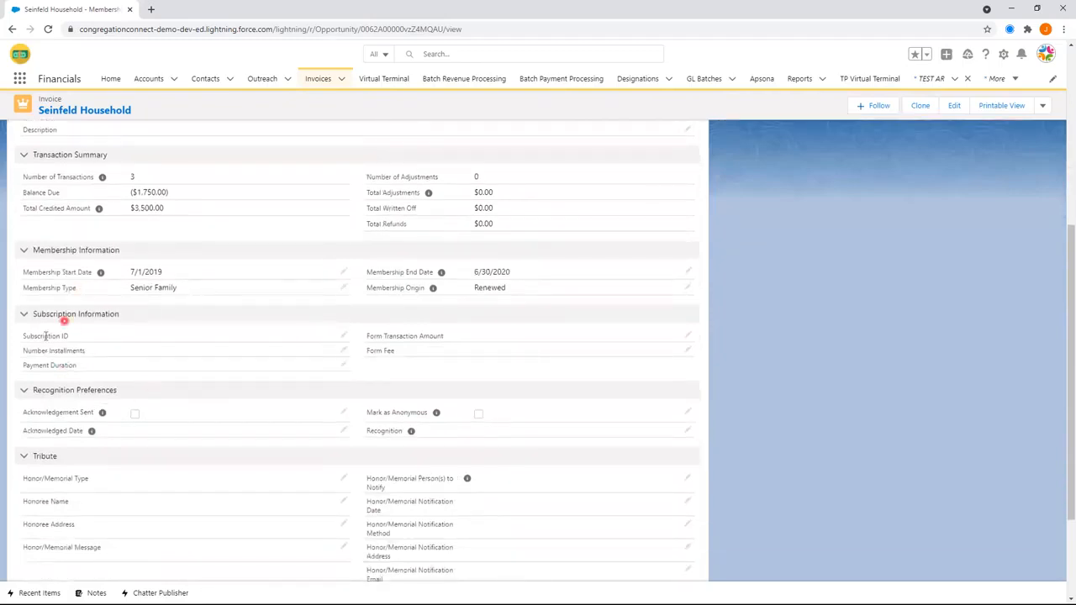
pyautogui.scroll(-1, 63, 328)
pyautogui.scroll(-1, 50, 277)
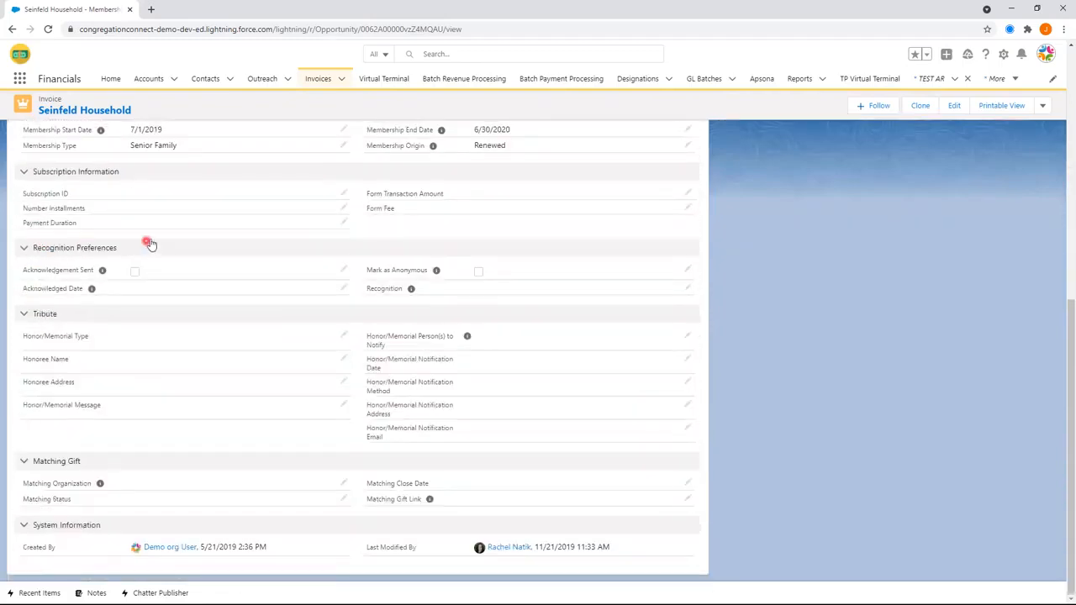
pyautogui.scroll(4, 286, 254)
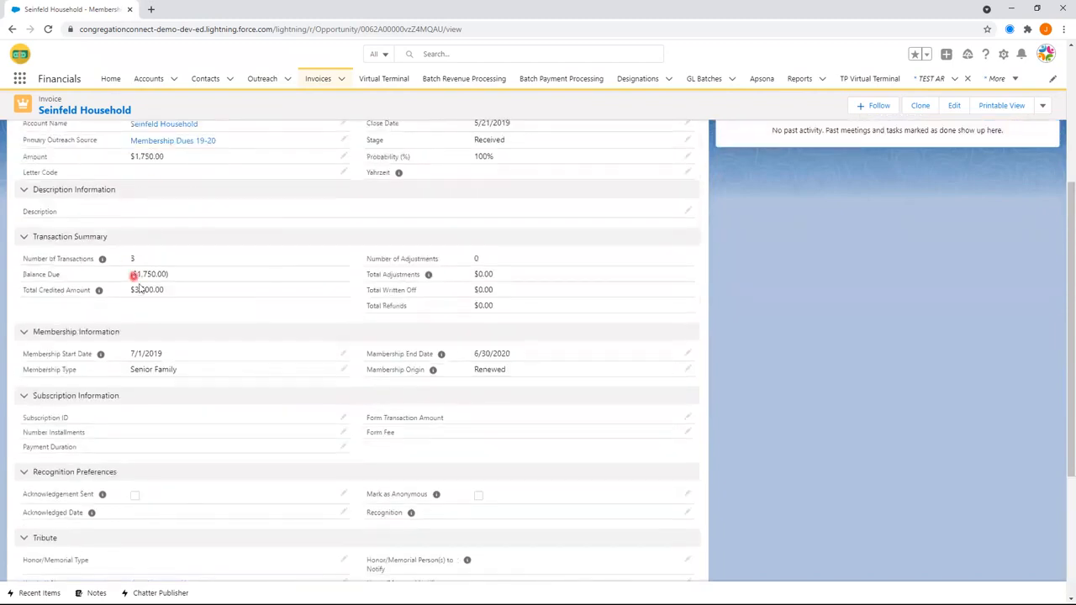
pyautogui.scroll(4, 143, 286)
pyautogui.scroll(1, 156, 300)
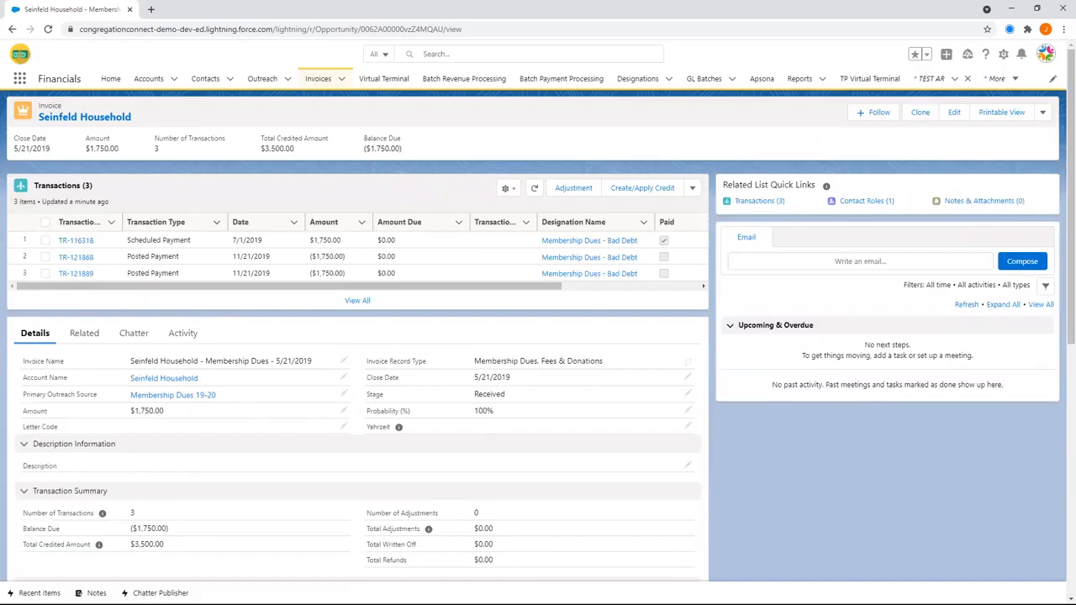
# Open the invoice's Scheduled Payment transaction and examine its status, description, stock and payment information.
pyautogui.click(87, 239)
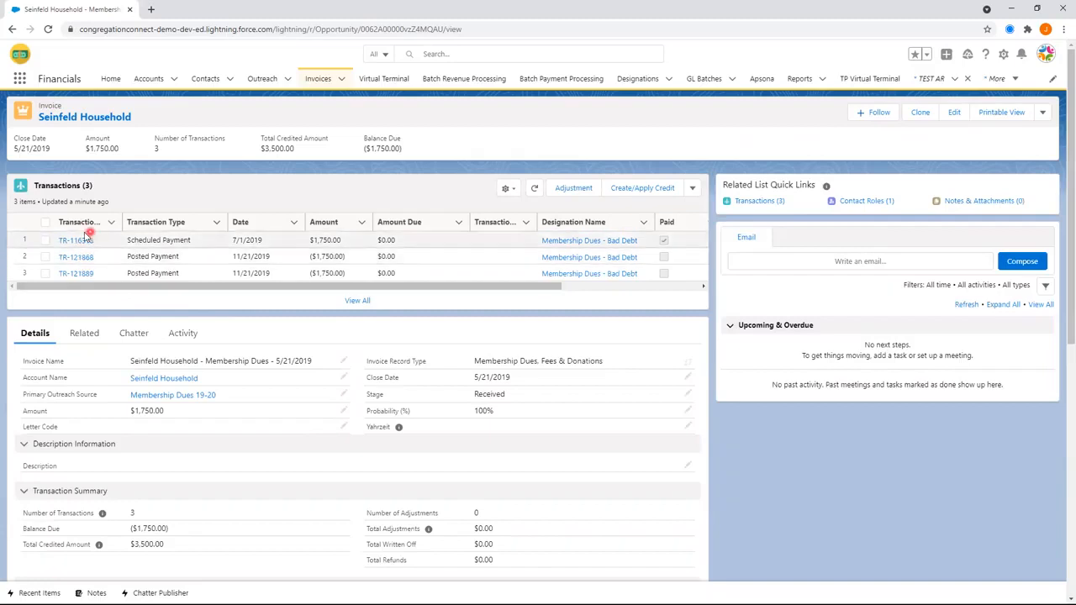
pyautogui.click(64, 240)
pyautogui.click(64, 240)
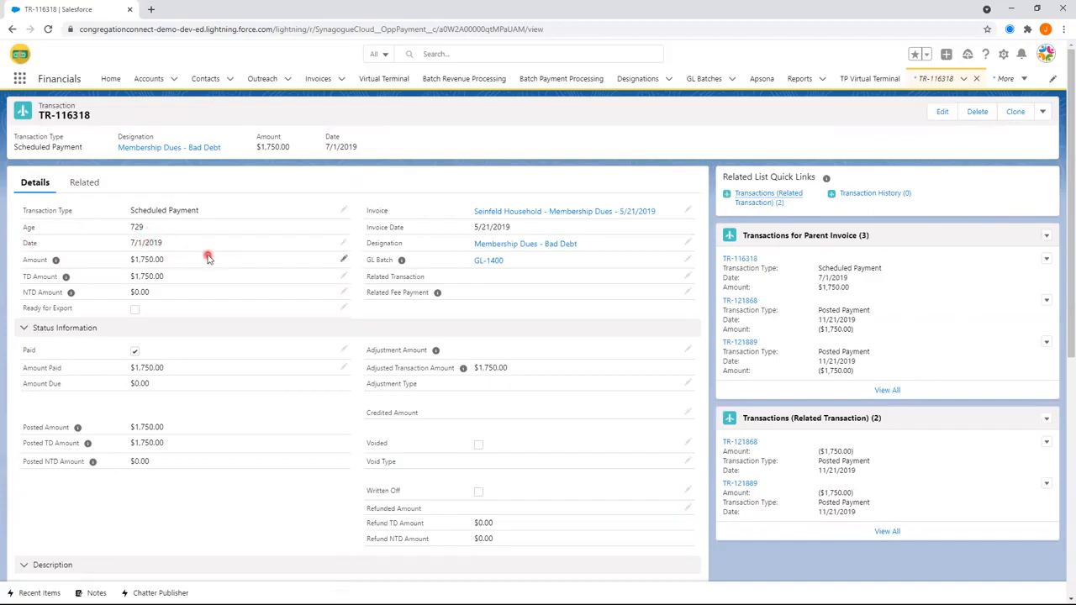
pyautogui.moveTo(571, 203)
pyautogui.scroll(-1, 408, 504)
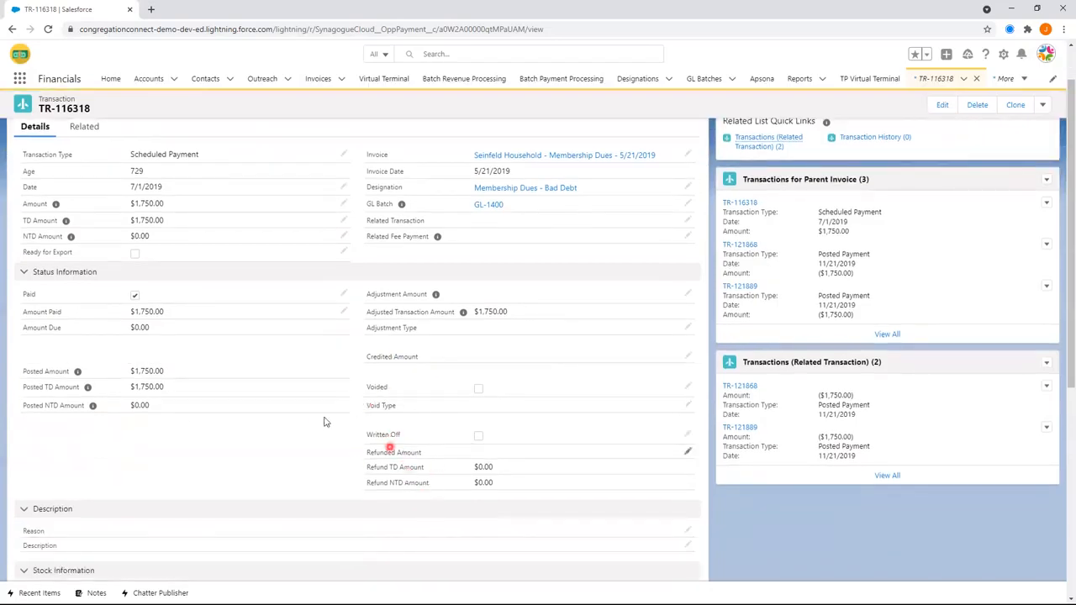
pyautogui.scroll(-2, 252, 403)
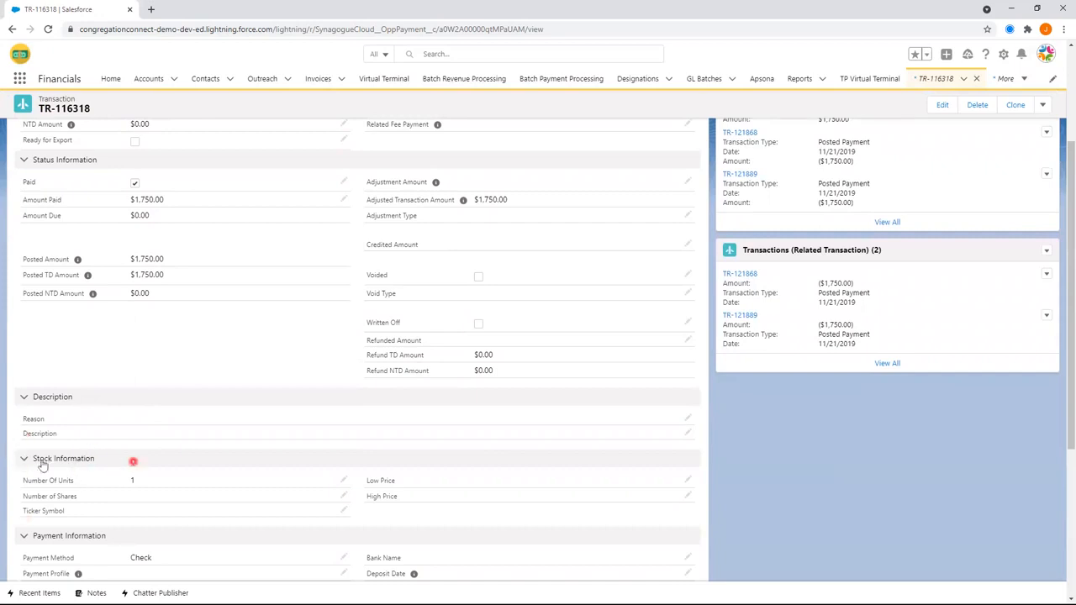
pyautogui.scroll(-2, 76, 454)
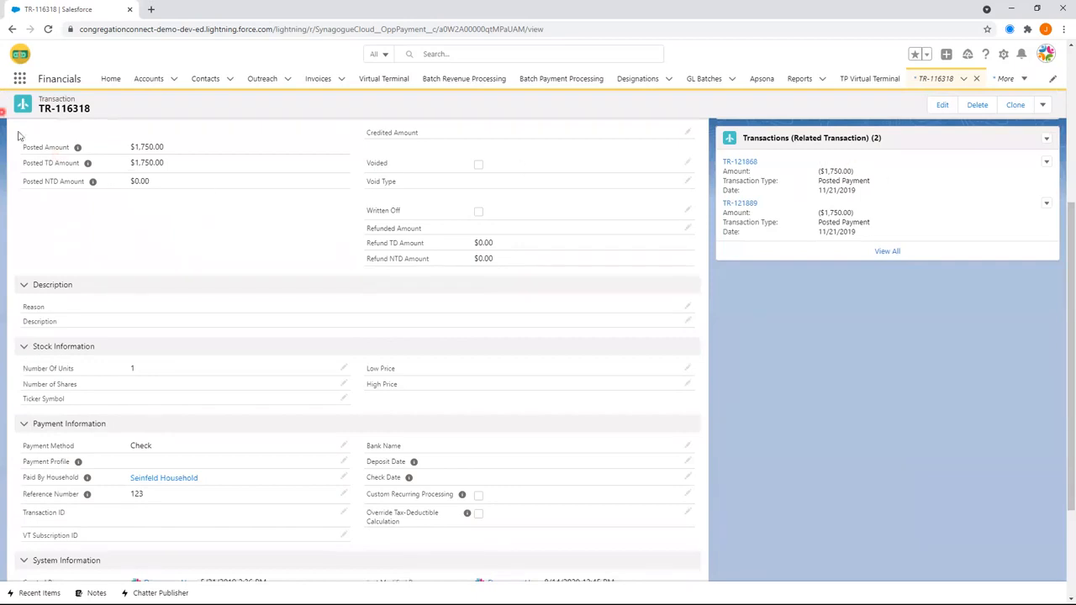
pyautogui.scroll(2, 9, 59)
# Return to the household's invoice list and reopen the Membership Dues invoice dated 5/21/2019.
pyautogui.click(14, 29)
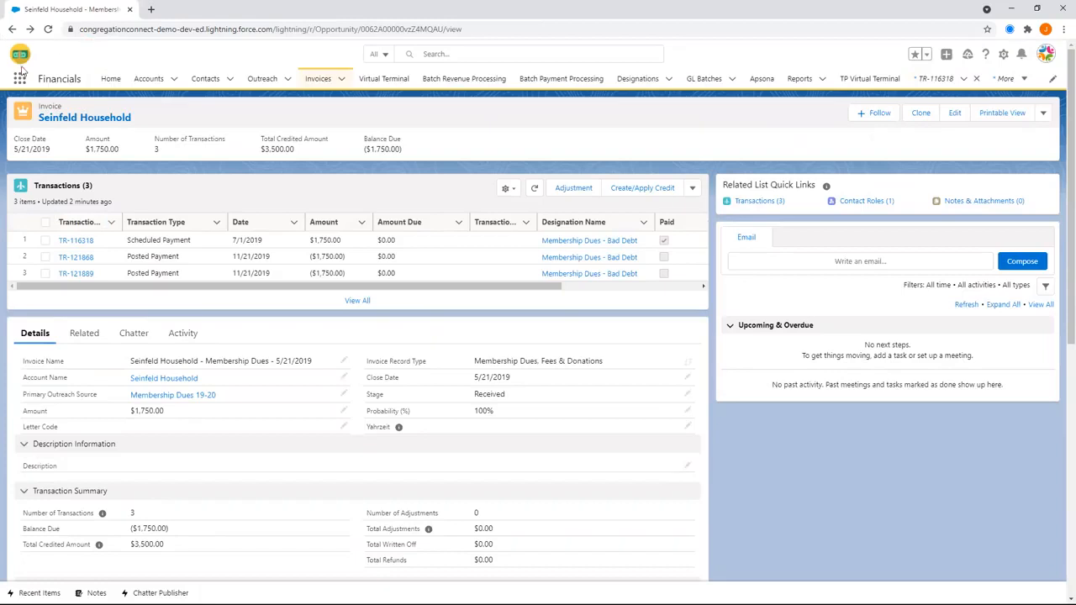
pyautogui.click(14, 29)
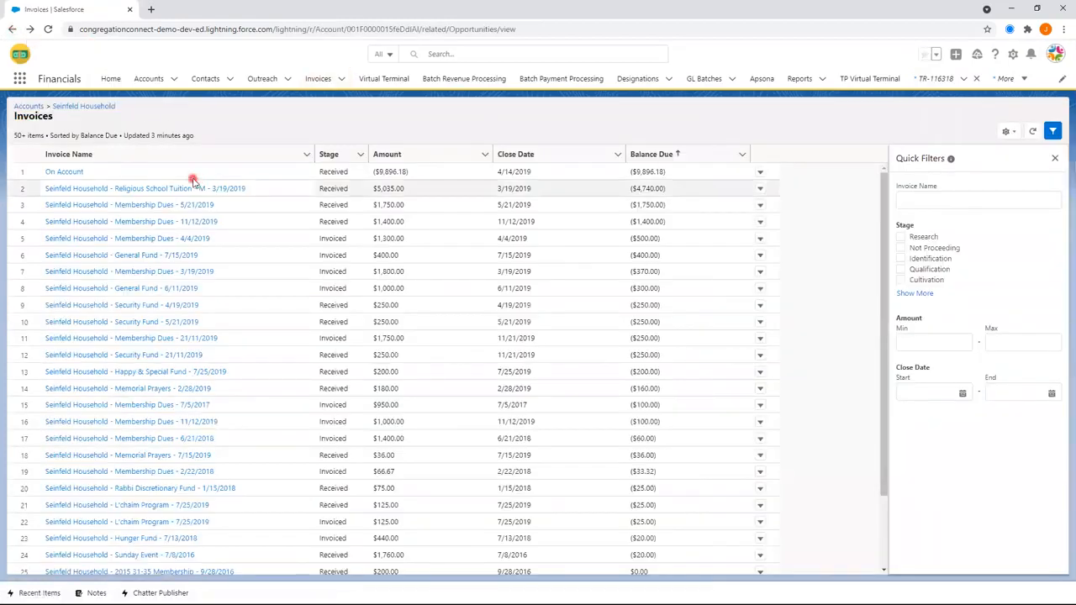
pyautogui.click(110, 208)
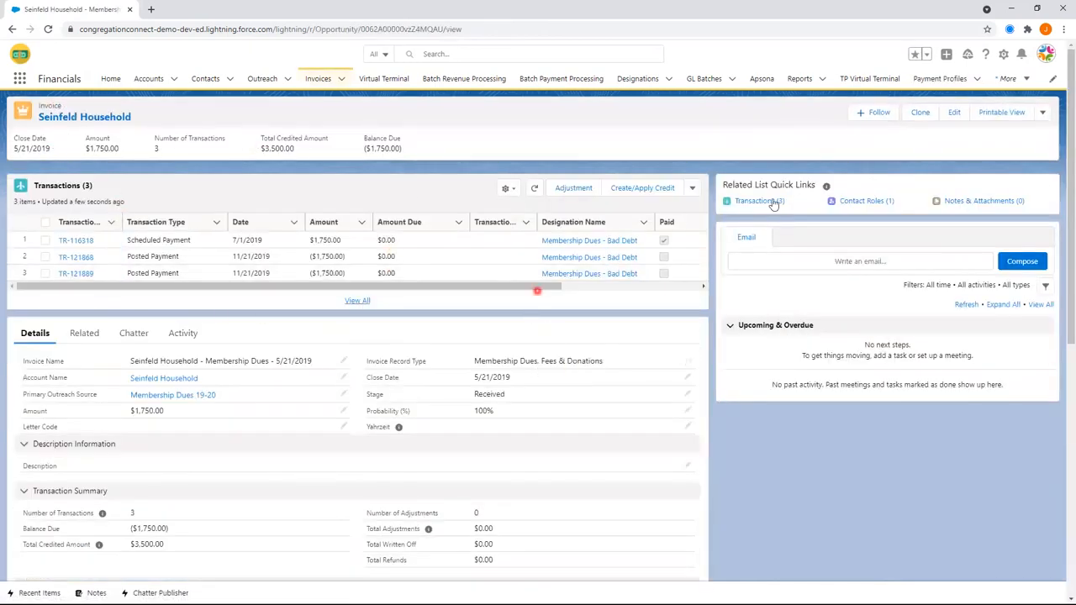
# Review the additional record actions offered for the Membership Dues invoice, including delete, change owner and change record type.
pyautogui.click(1046, 112)
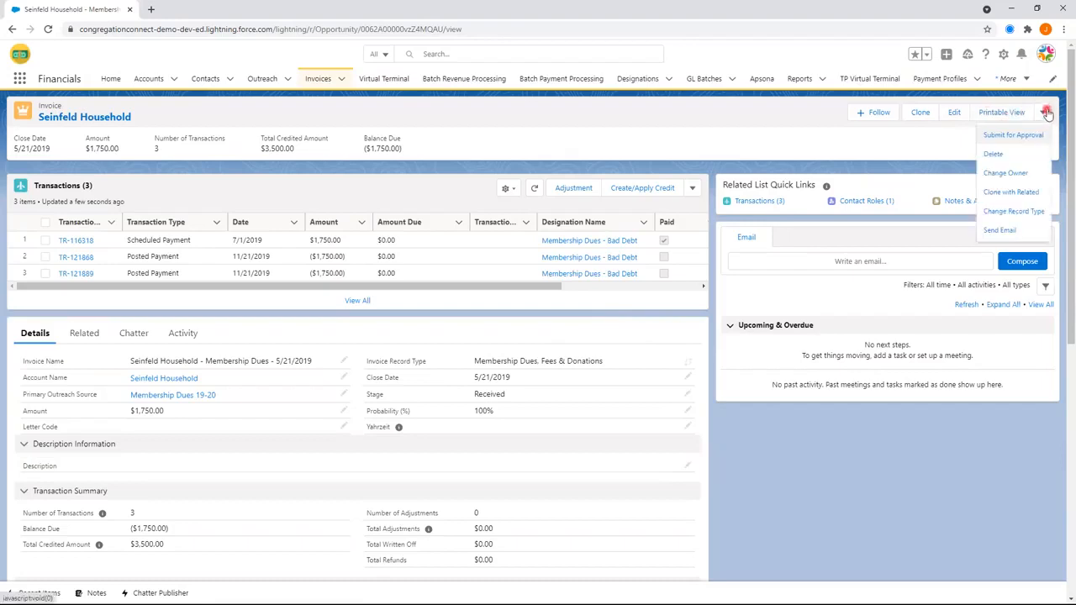
pyautogui.click(1014, 155)
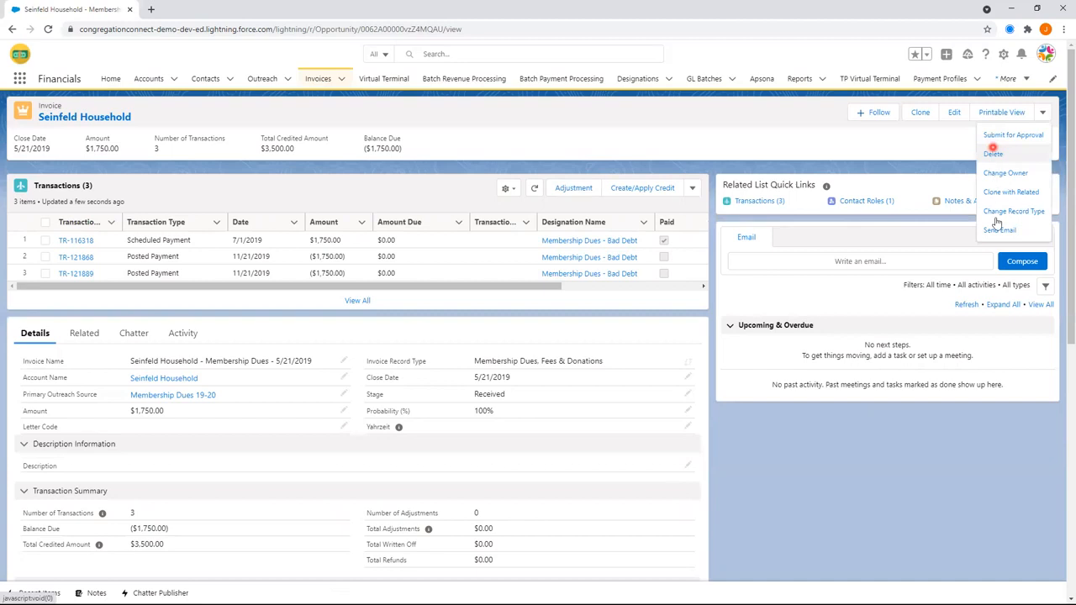
pyautogui.click(819, 141)
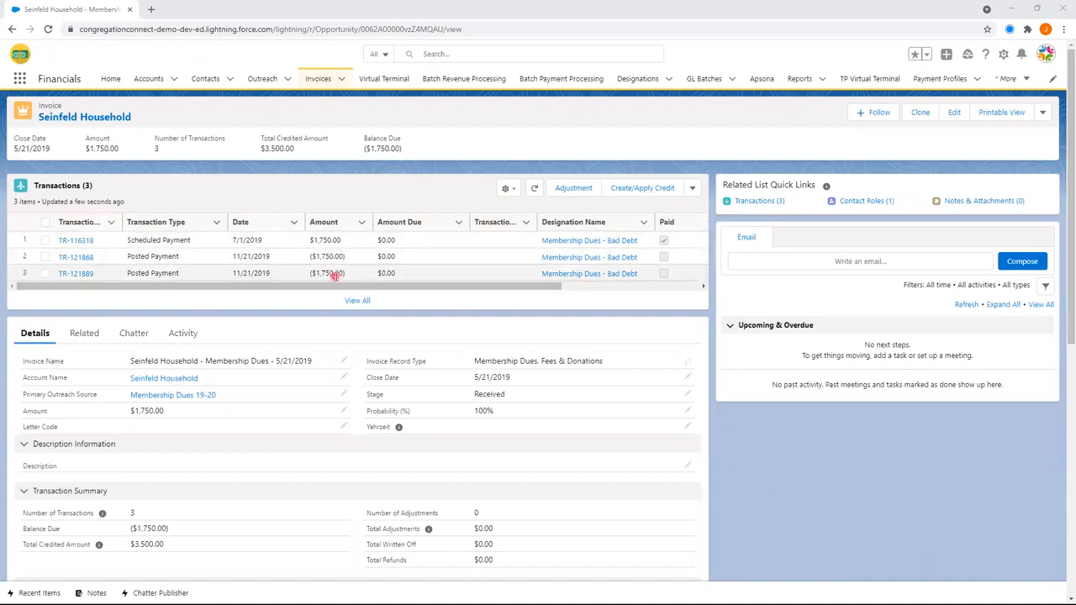
# Sort the invoice's transactions by Transaction Type in descending order, with the Scheduled Payment listed first.
pyautogui.click(202, 220)
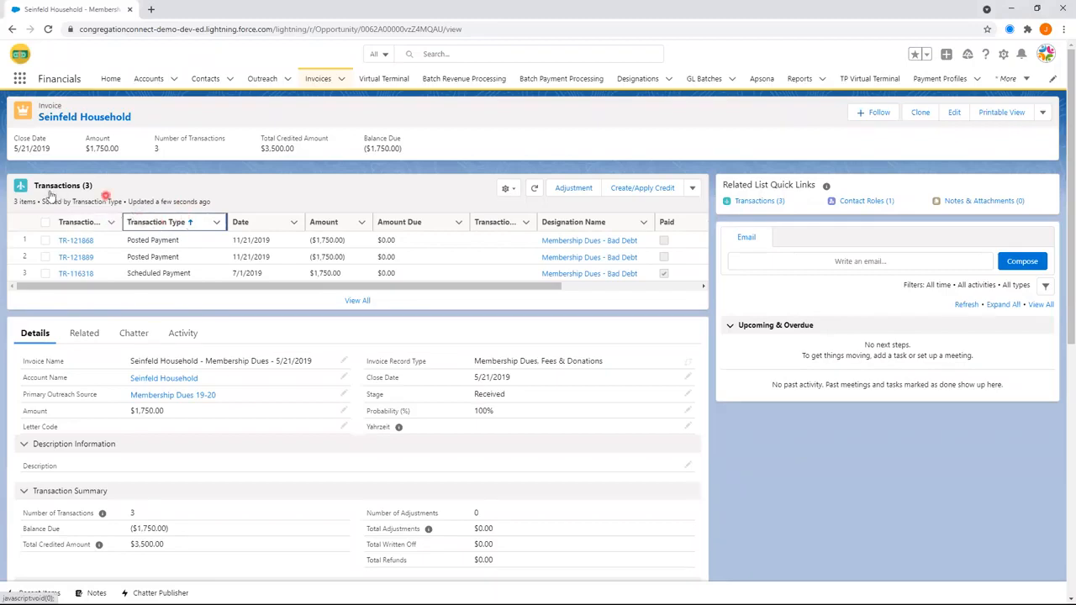
pyautogui.click(187, 223)
pyautogui.click(207, 246)
pyautogui.click(132, 240)
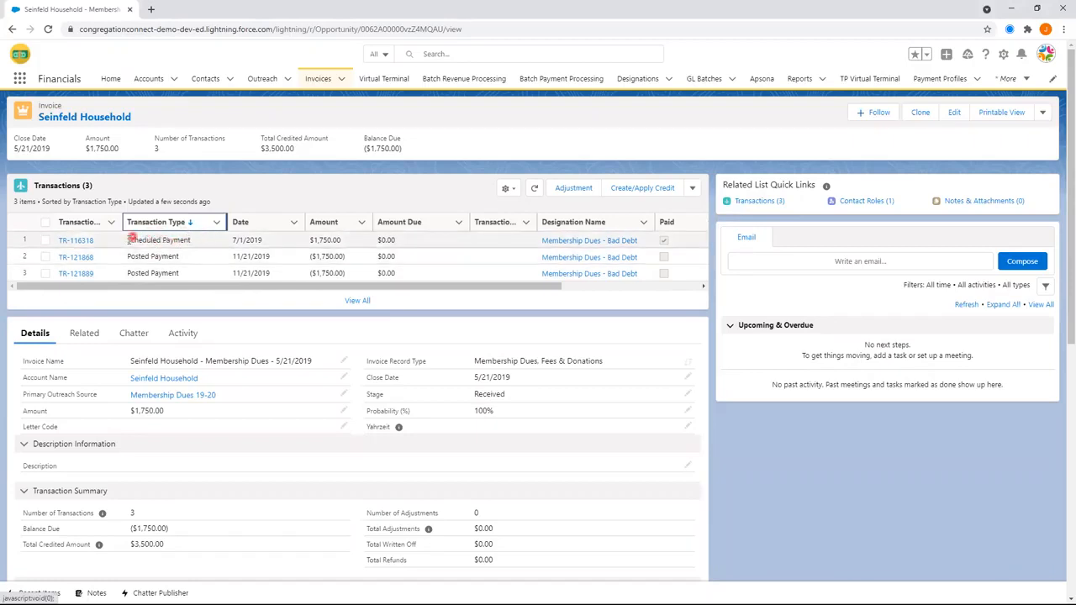
pyautogui.click(192, 223)
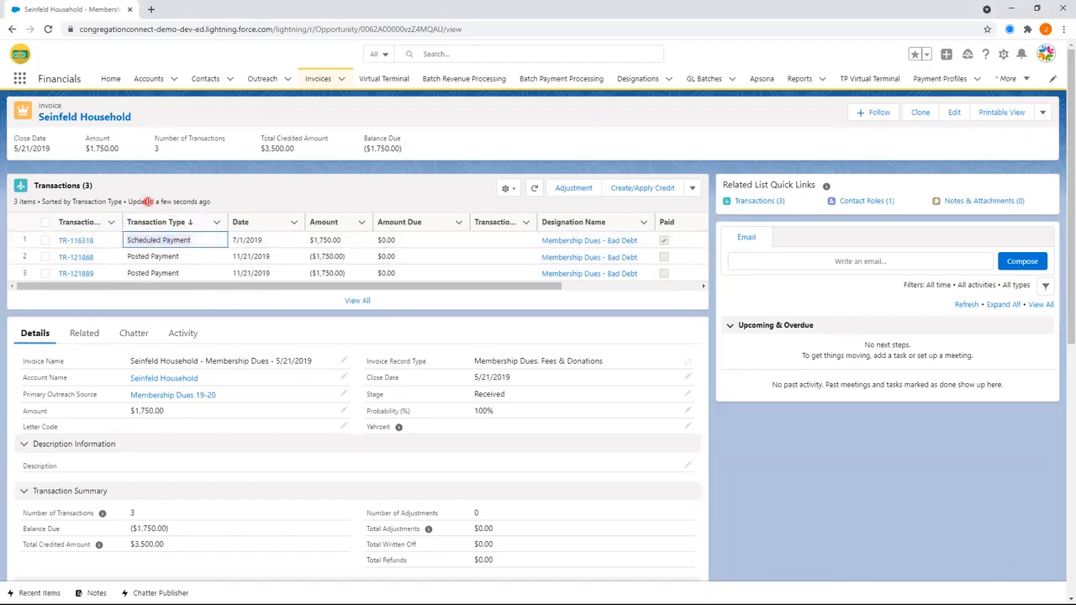
# Open the invoice's Scheduled Payment transaction dated 7/1/2019 and review its details and status information.
pyautogui.click(439, 256)
pyautogui.click(141, 245)
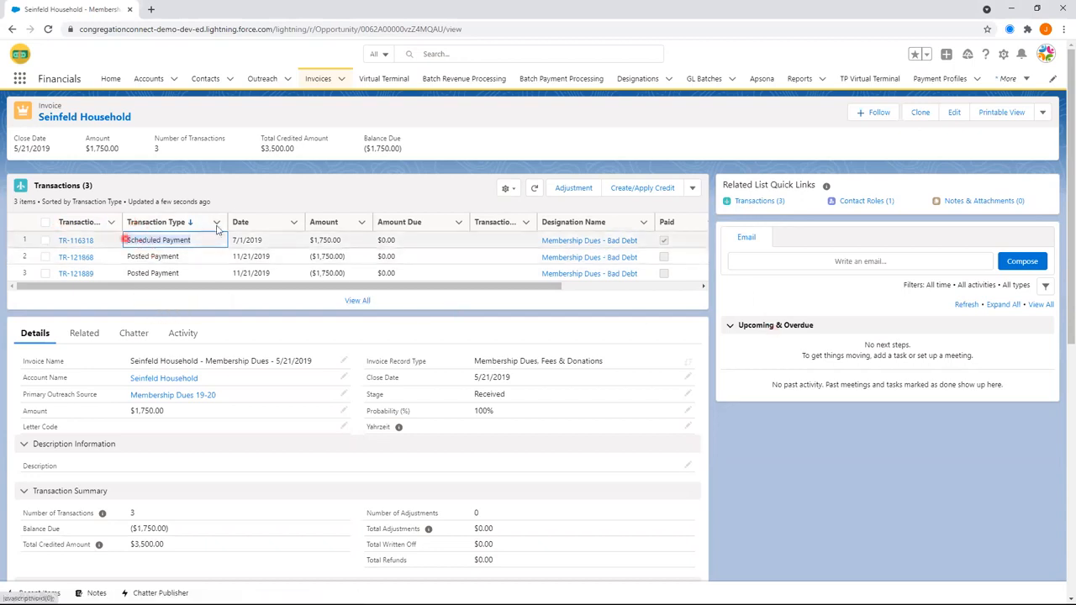
pyautogui.click(75, 242)
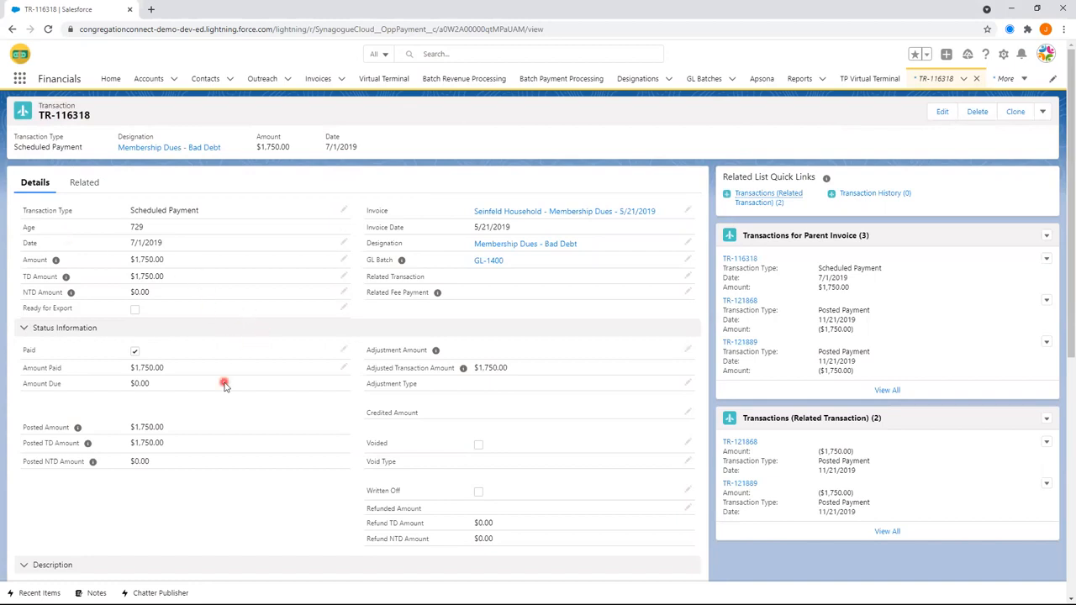
pyautogui.scroll(-2, 300, 364)
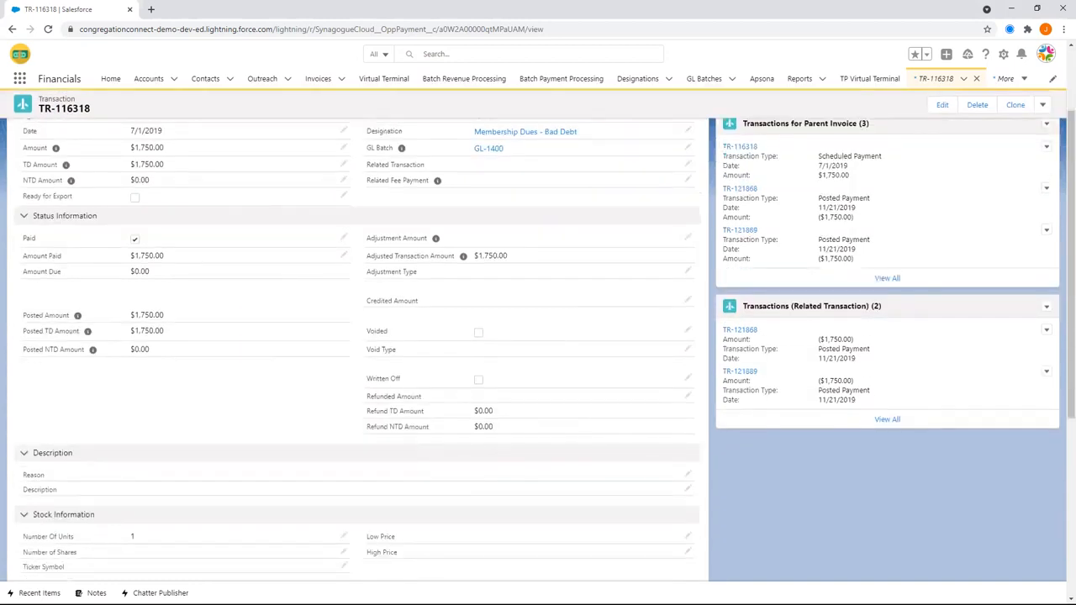
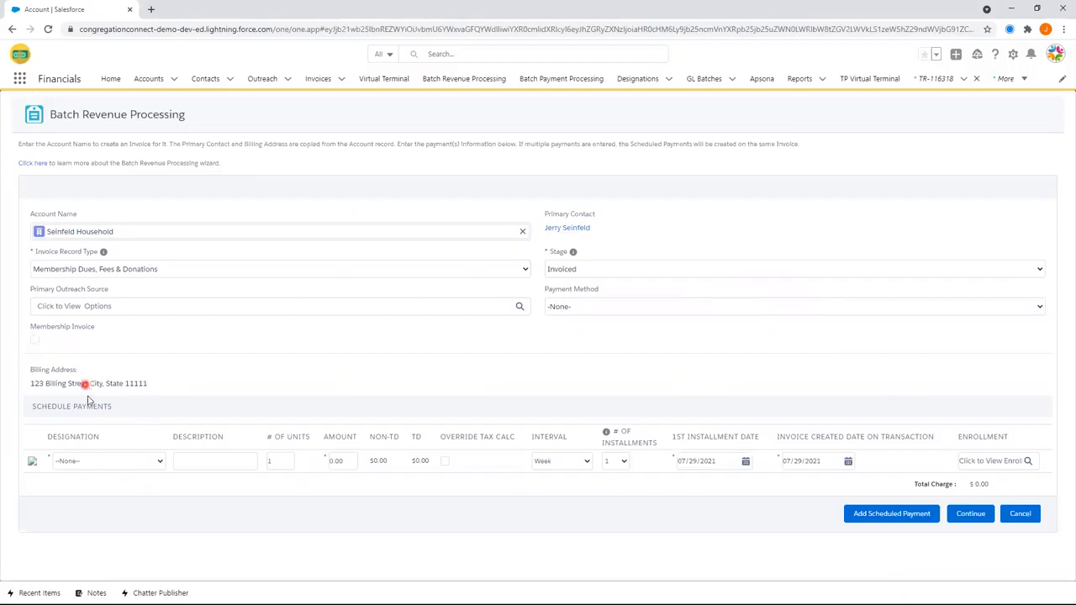
# Set the scheduled payment's designation to Picnic 2021 in the household's Batch Revenue Processing entry.
pyautogui.click(118, 463)
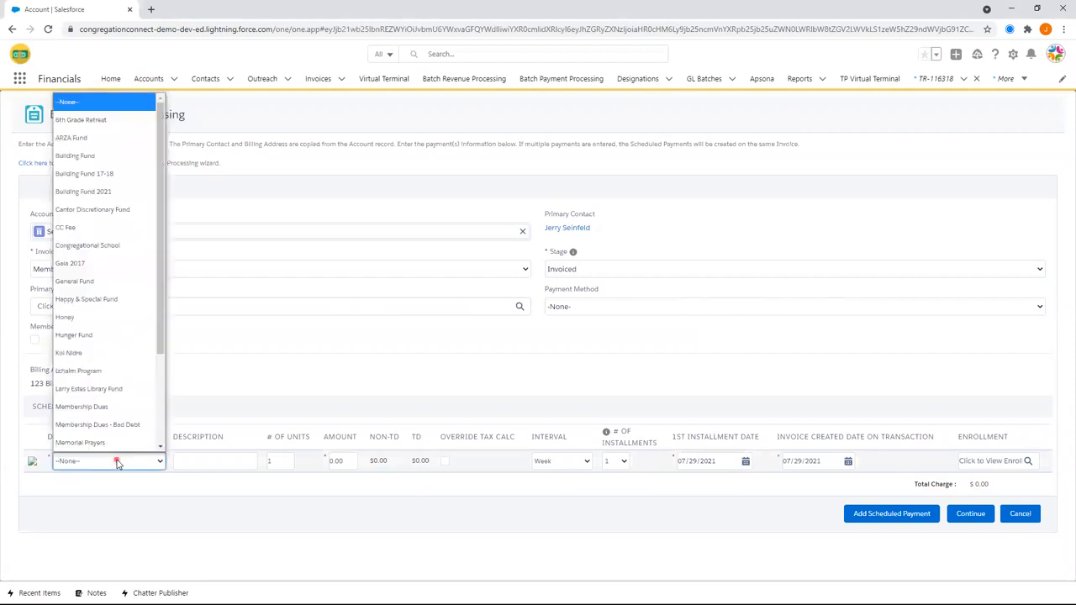
pyautogui.scroll(-1, 115, 427)
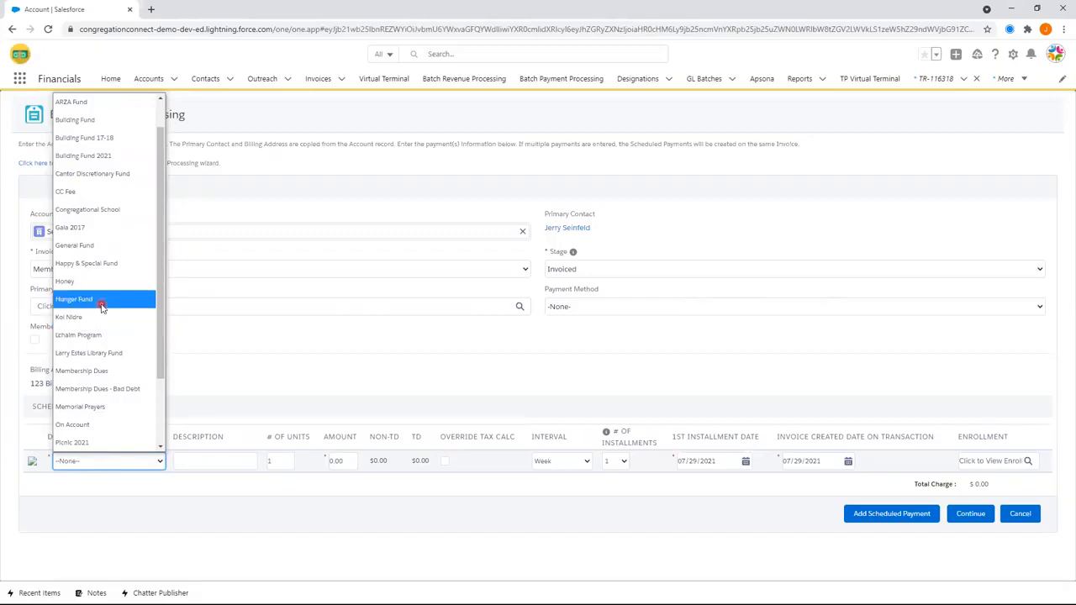
pyautogui.scroll(-3, 101, 328)
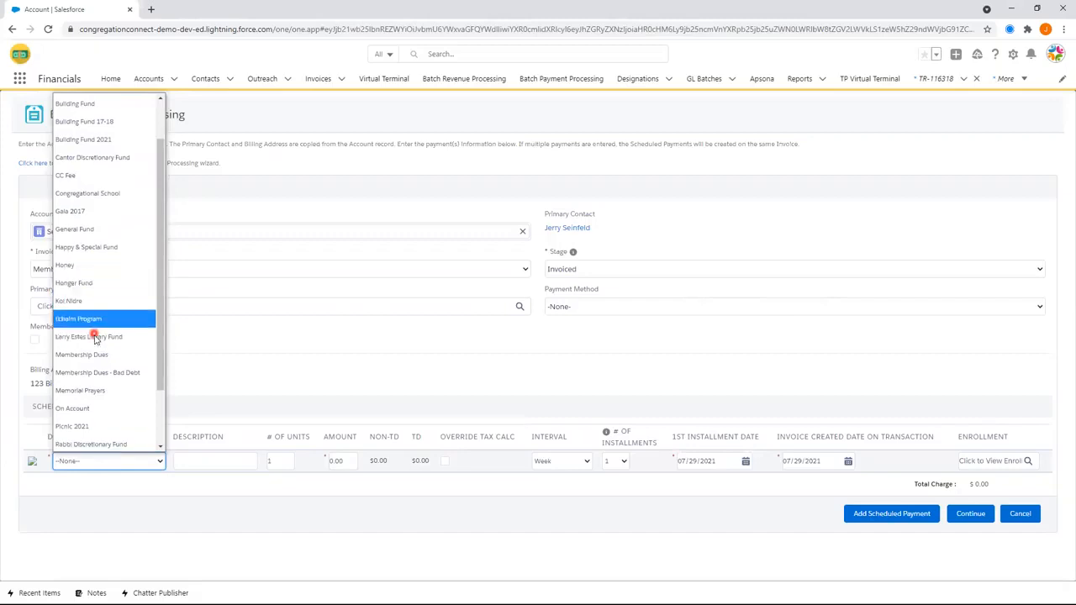
pyautogui.click(123, 354)
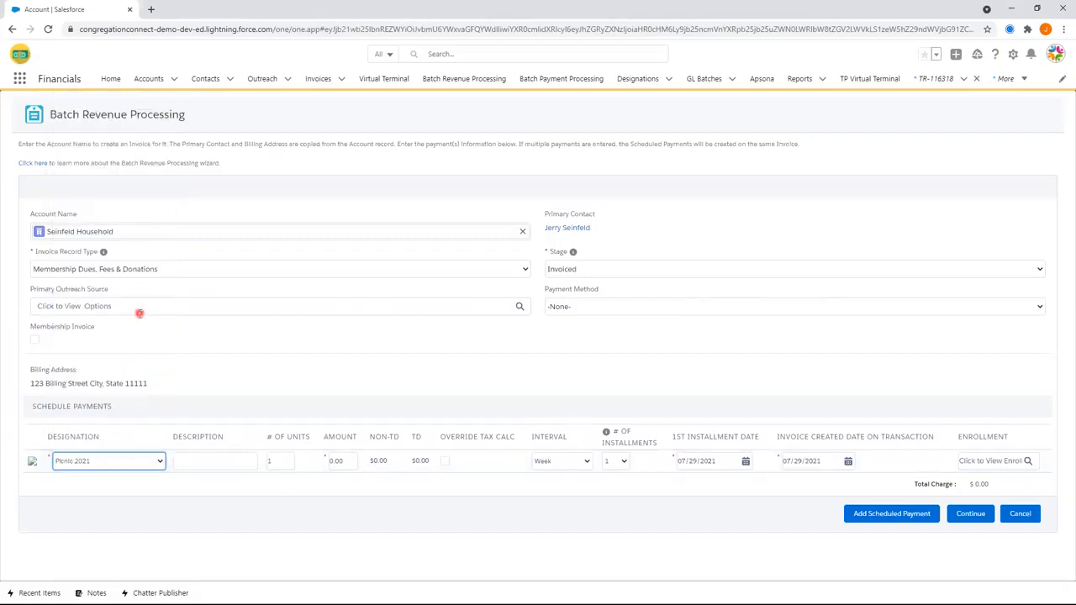
pyautogui.click(202, 457)
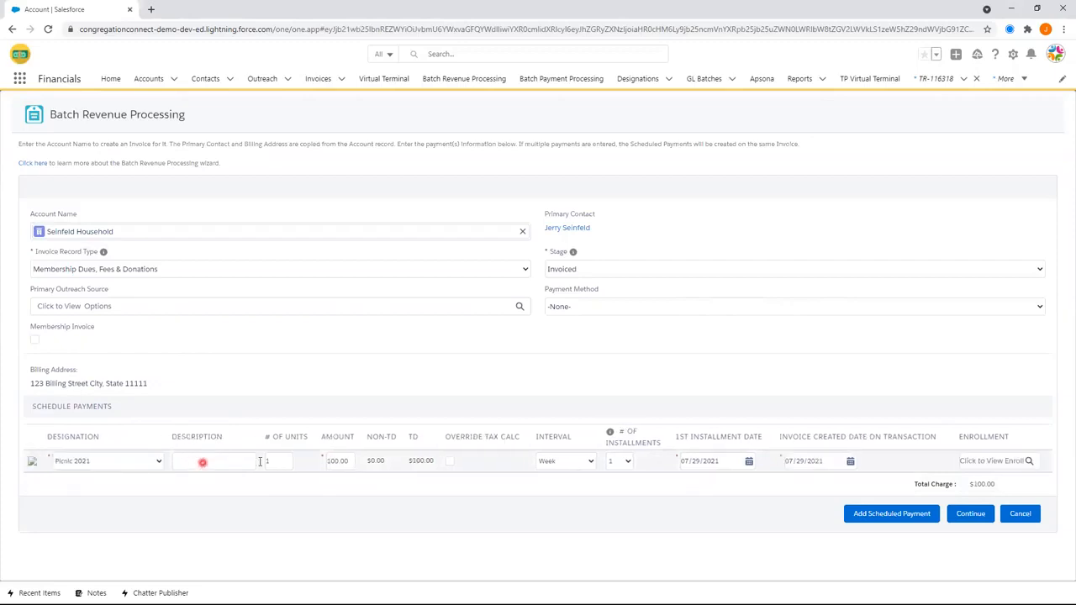
pyautogui.write('1')
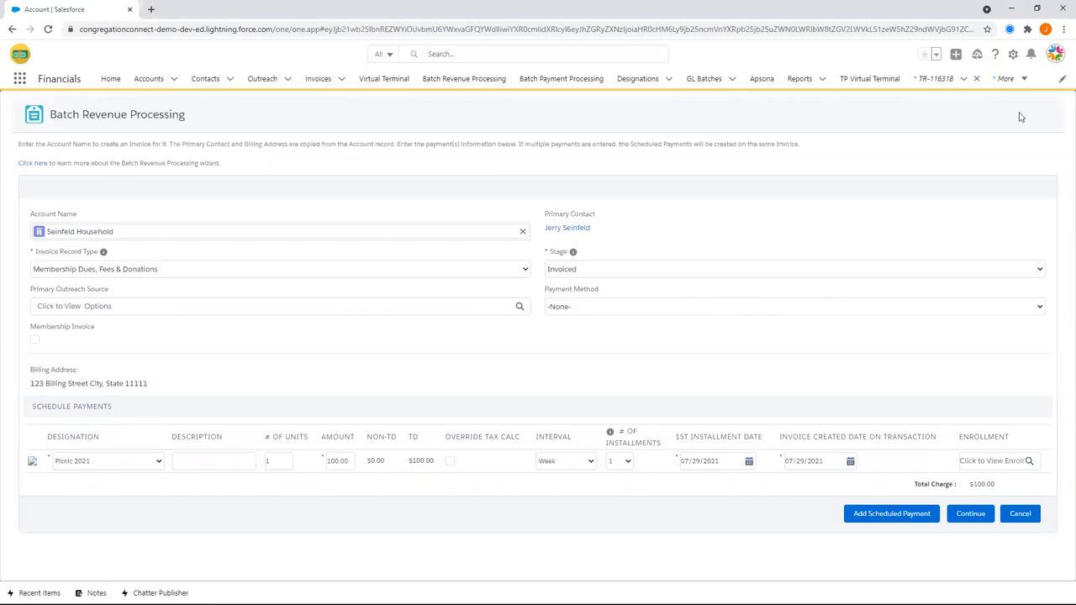
# Set the Picnic 2021 scheduled payment's amount to $200.
pyautogui.click(346, 460)
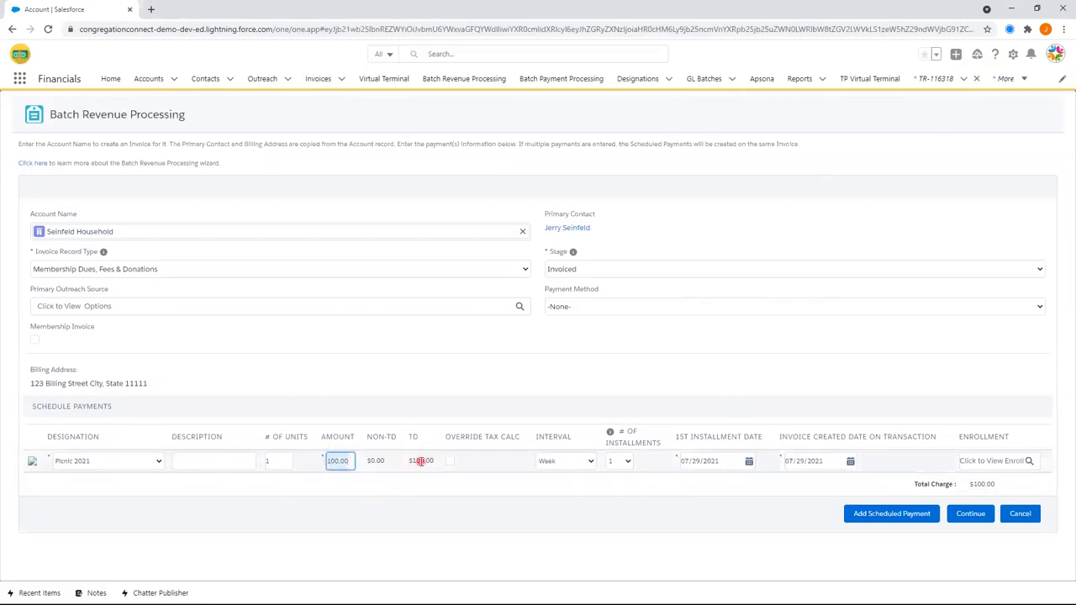
pyautogui.write('2')
pyautogui.press('Tab')
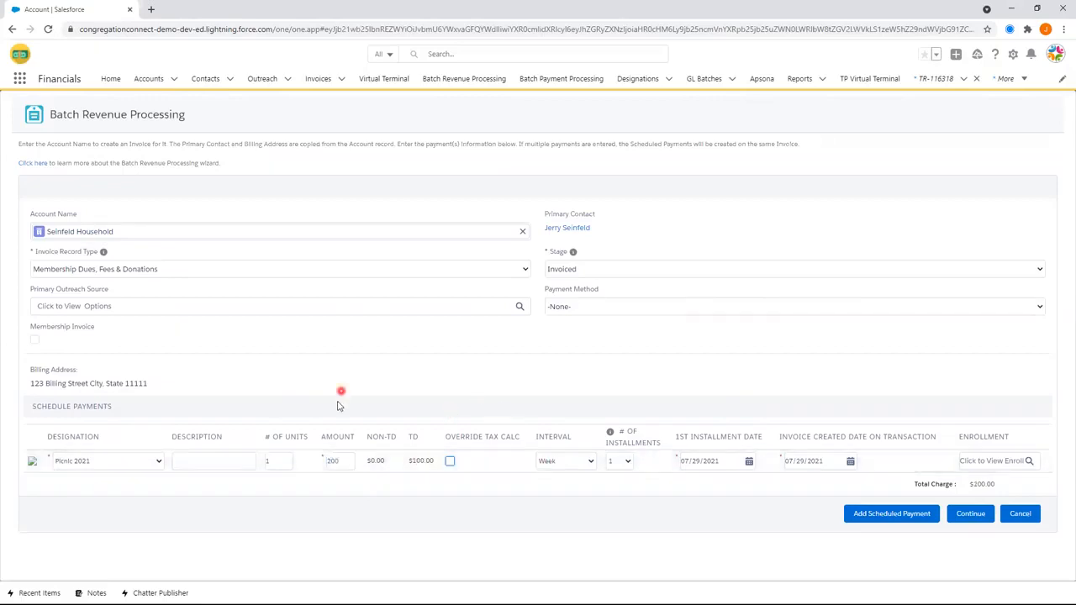
pyautogui.click(461, 499)
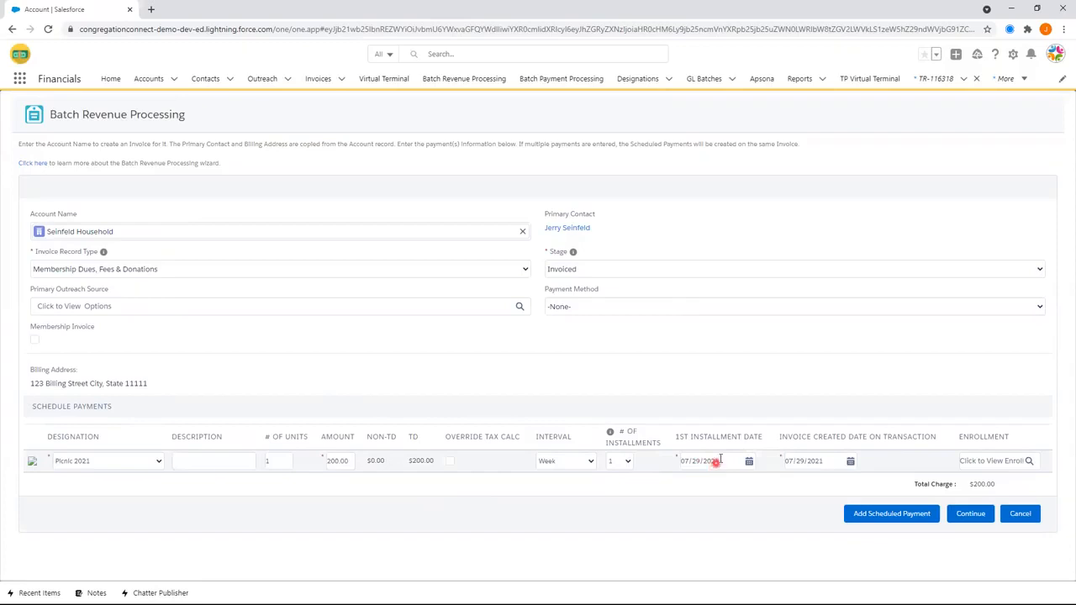
# Examine the interval, number of installments and first installment date options of the scheduled payment.
pyautogui.click(622, 460)
pyautogui.click(572, 461)
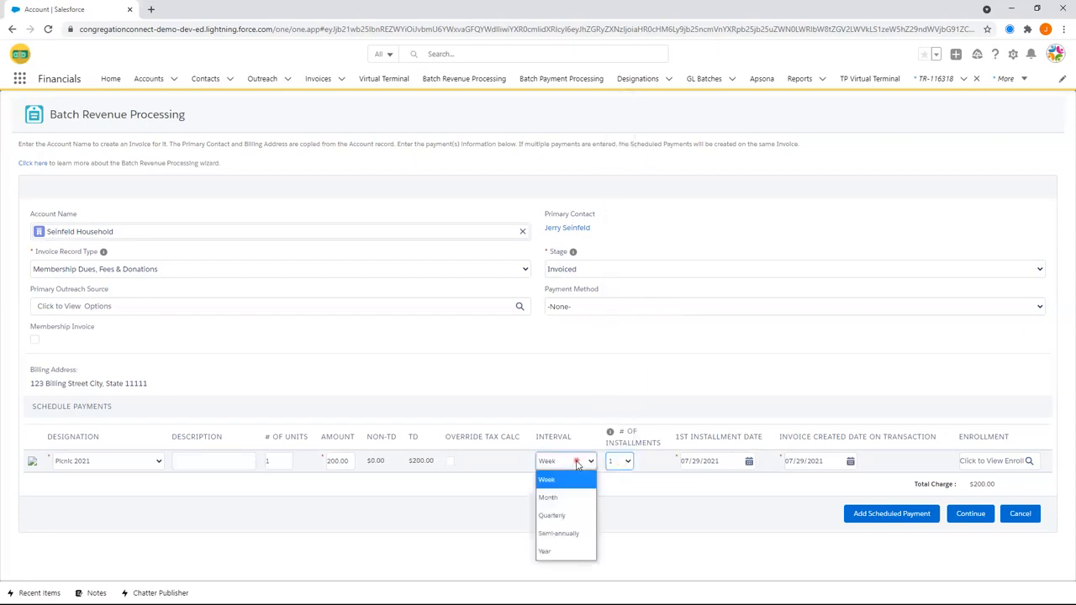
pyautogui.click(561, 499)
pyautogui.click(588, 497)
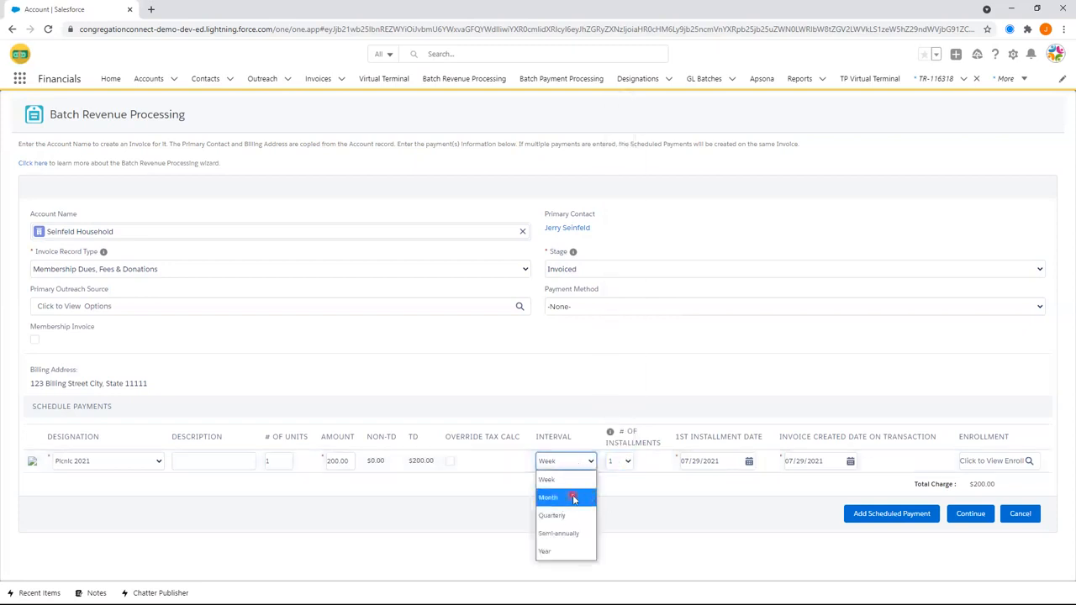
pyautogui.click(716, 487)
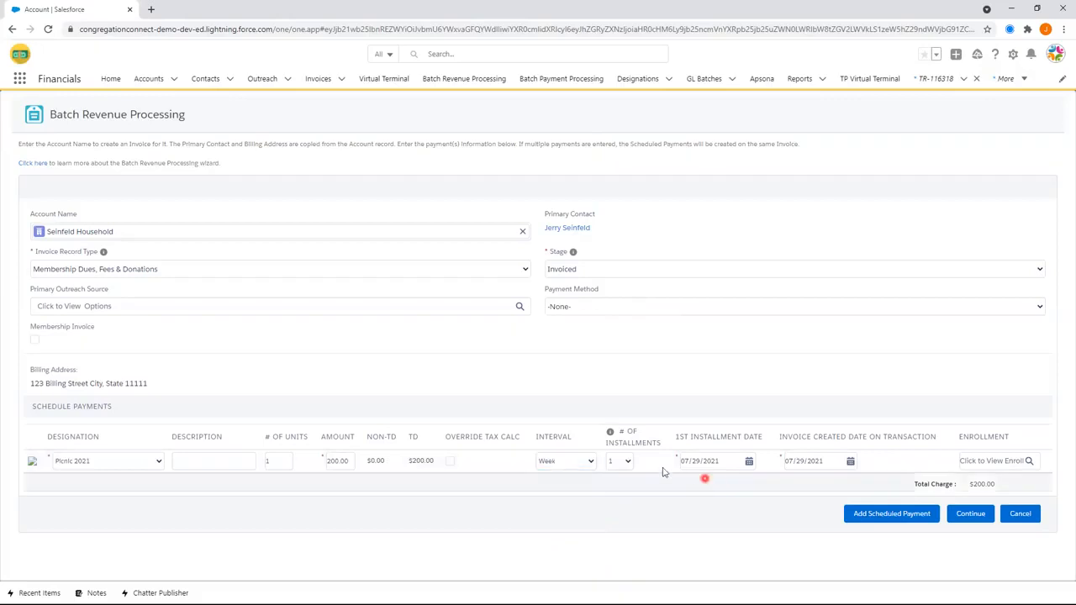
pyautogui.click(735, 457)
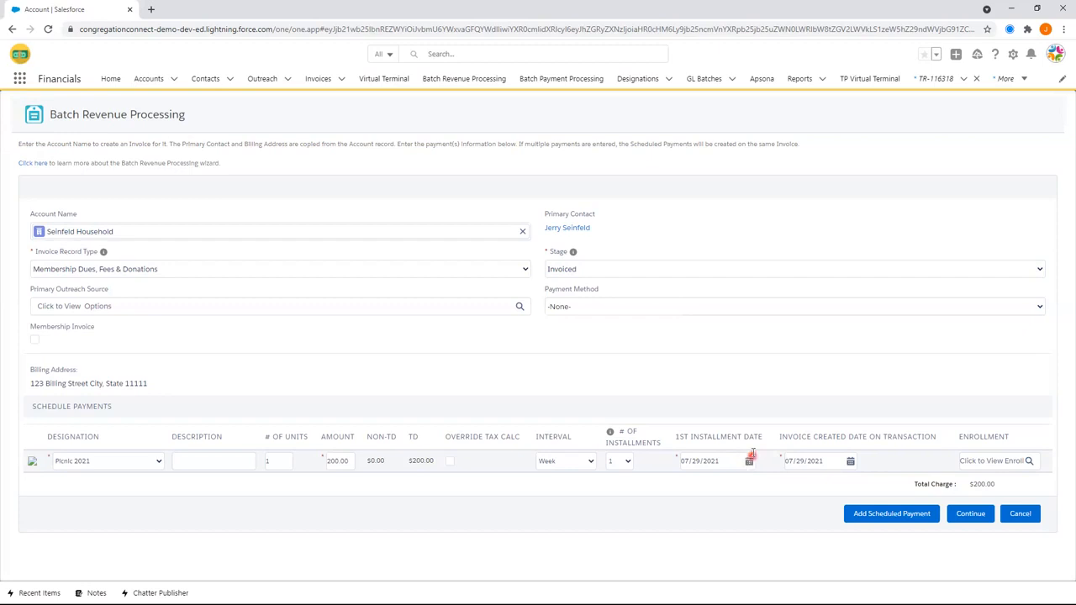
# Set the scheduled payment's interval to Month and its number of installments to 2.
pyautogui.click(561, 465)
pyautogui.click(547, 497)
pyautogui.click(619, 461)
pyautogui.click(609, 139)
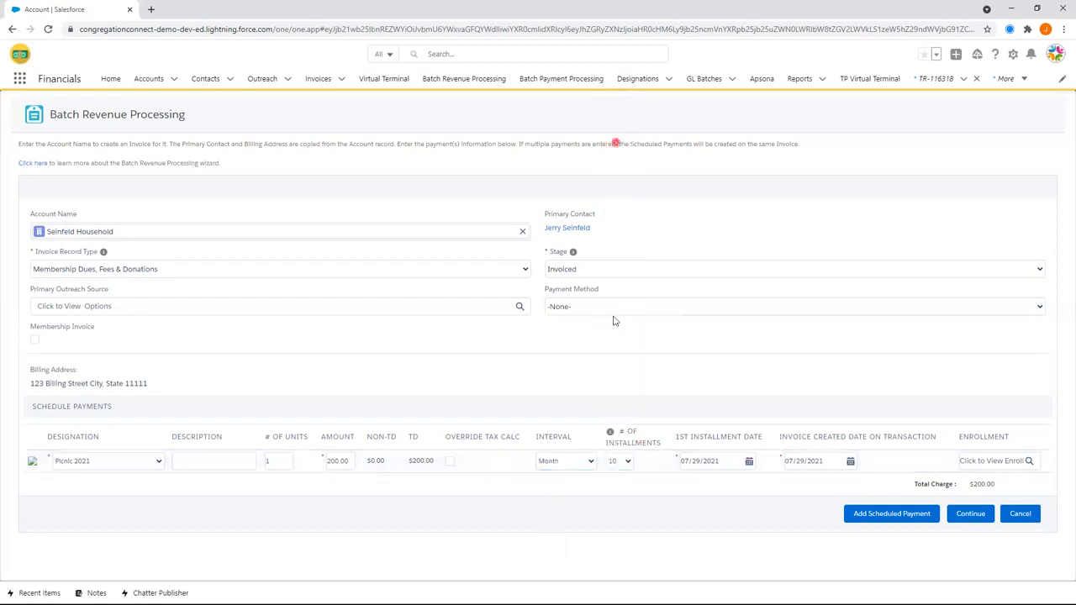
pyautogui.click(618, 461)
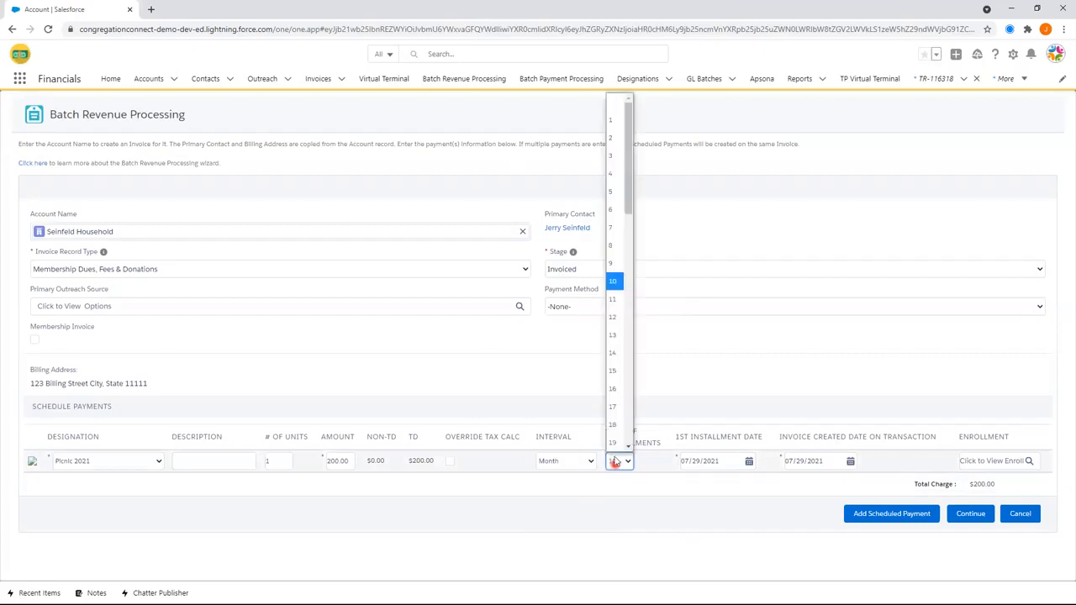
pyautogui.click(611, 137)
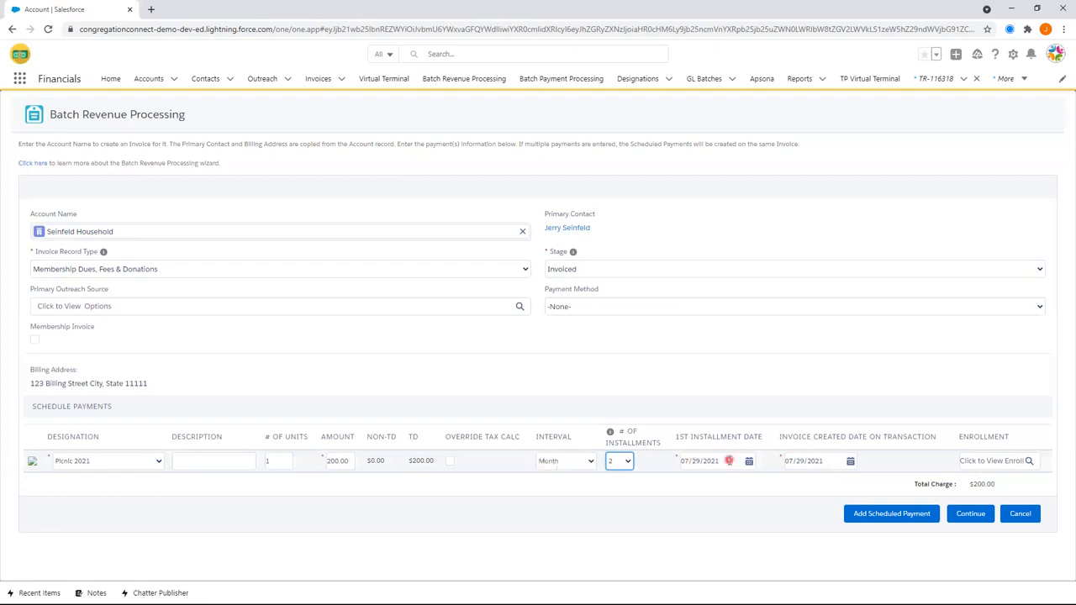
# Return the scheduled payment to a Week interval with 1 installment.
pyautogui.click(556, 460)
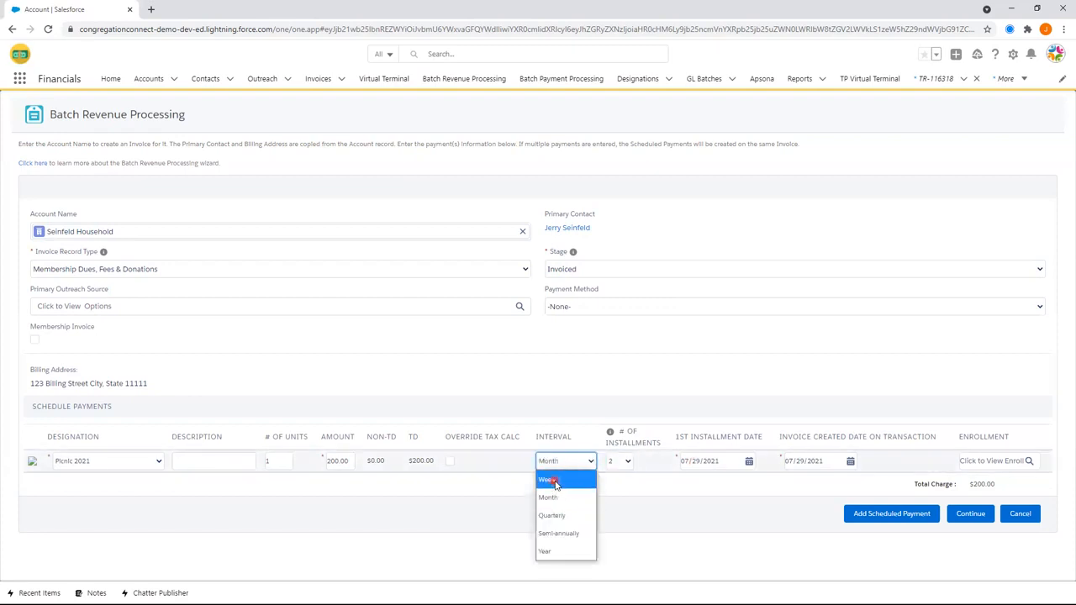
pyautogui.click(547, 479)
pyautogui.click(620, 461)
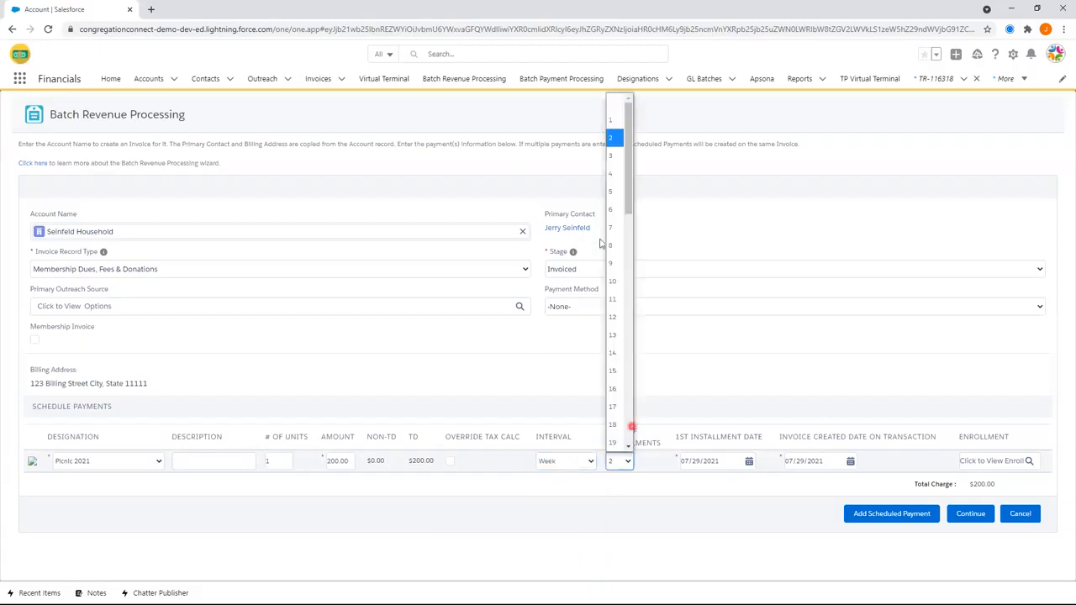
pyautogui.click(619, 103)
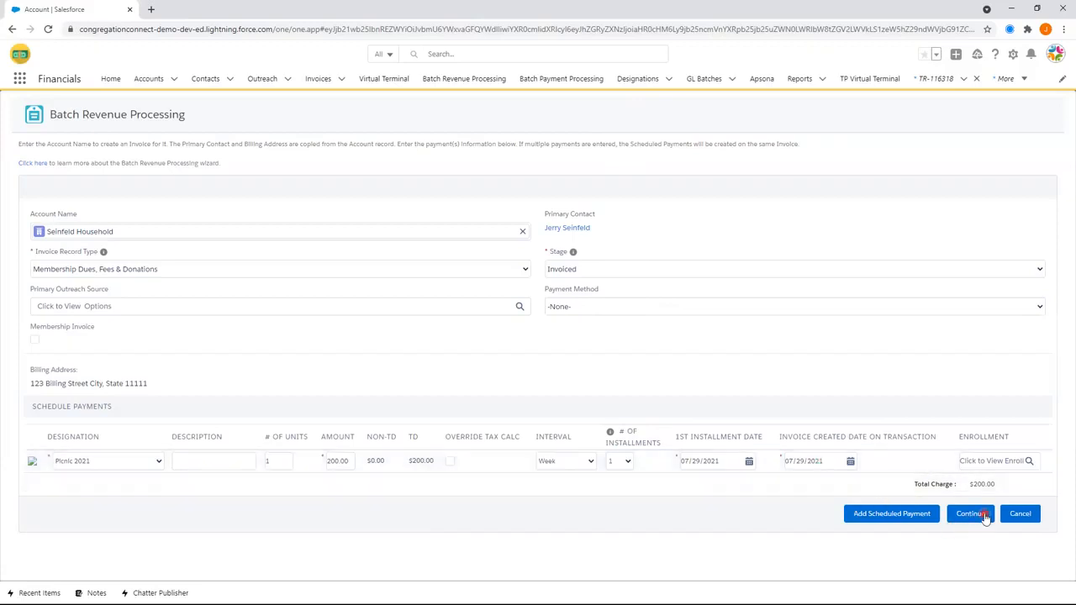
# Submit the Picnic 2021 scheduled payment to create the household's invoice.
pyautogui.click(688, 463)
pyautogui.click(973, 511)
pyautogui.click(1004, 478)
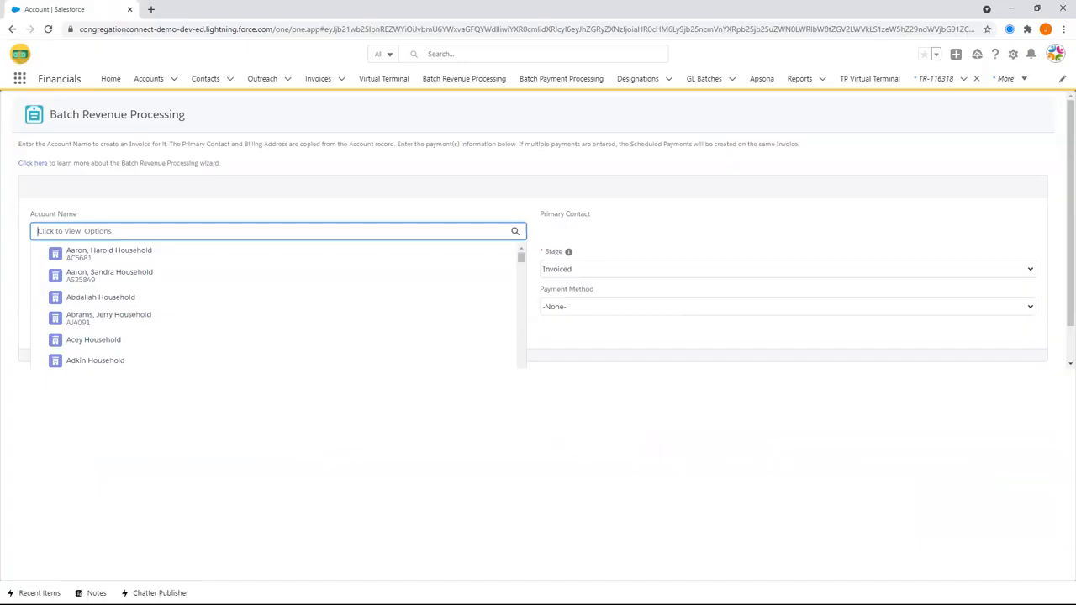
pyautogui.click(950, 437)
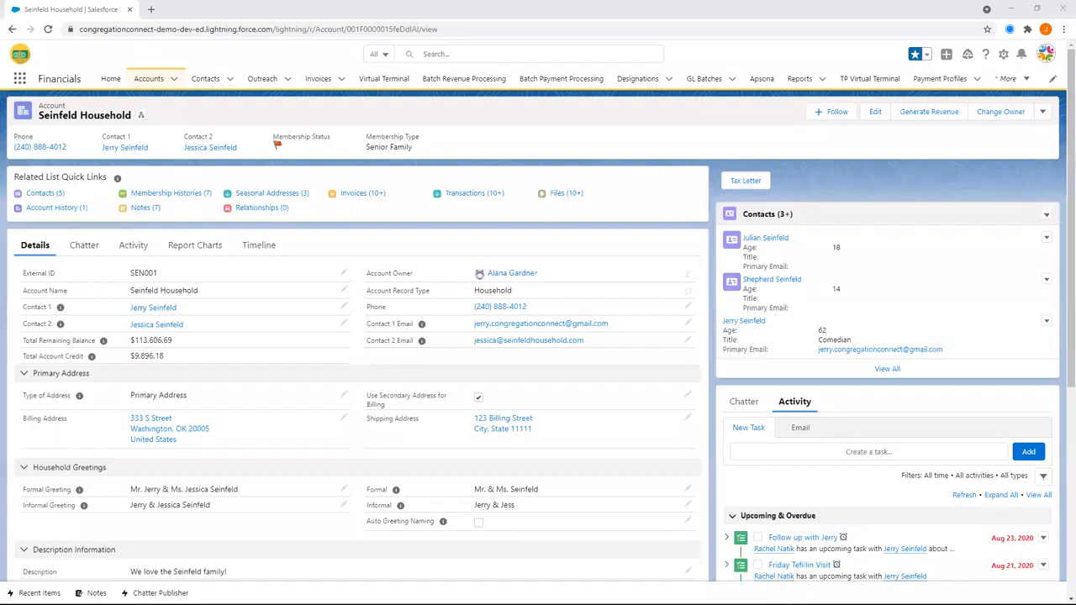
# Open the Picnic 2021 invoice dated 7/29/2021 from the household's invoice list and review its Scheduled Payment transaction.
pyautogui.moveTo(356, 196)
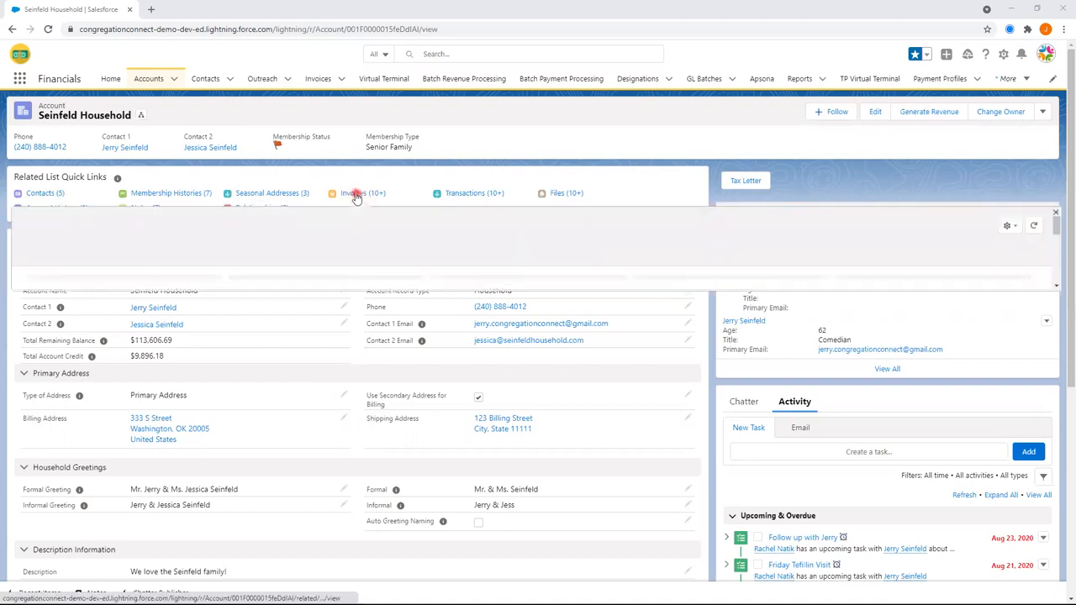
pyautogui.click(356, 196)
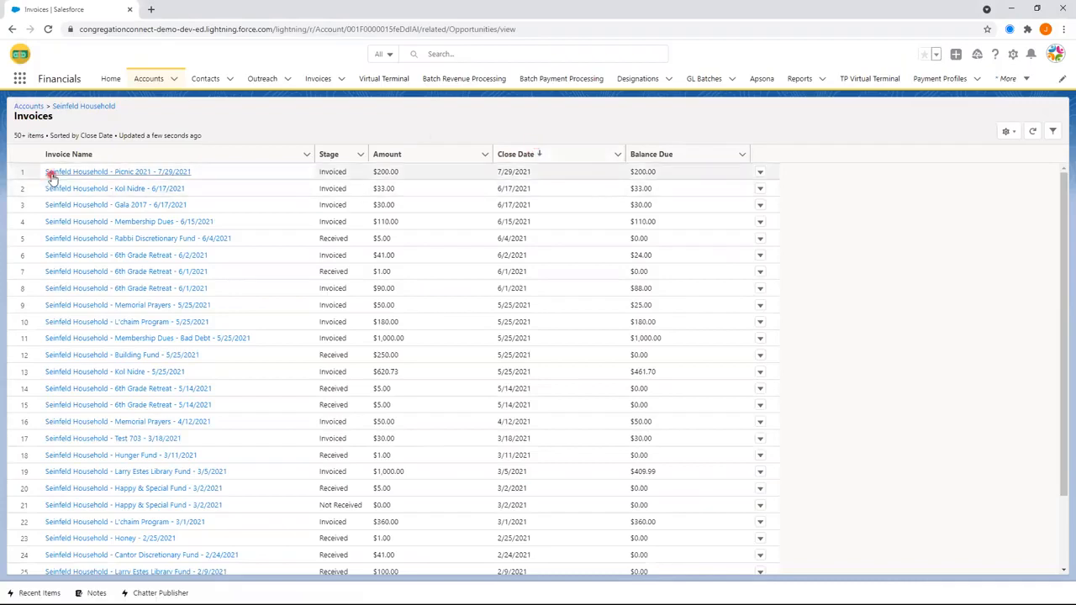
pyautogui.click(91, 172)
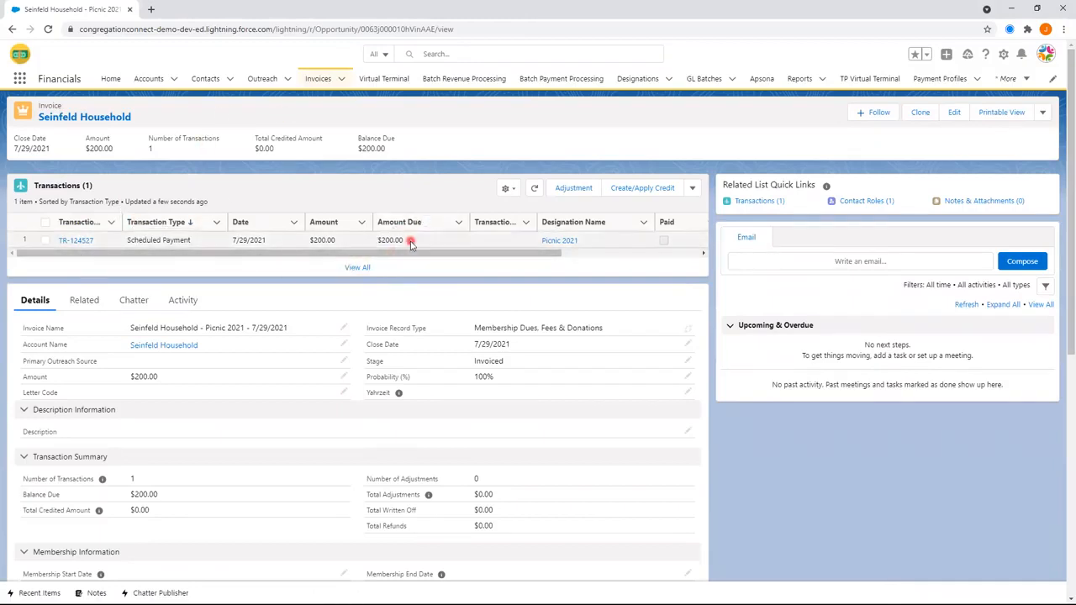
pyautogui.click(128, 254)
pyautogui.click(122, 264)
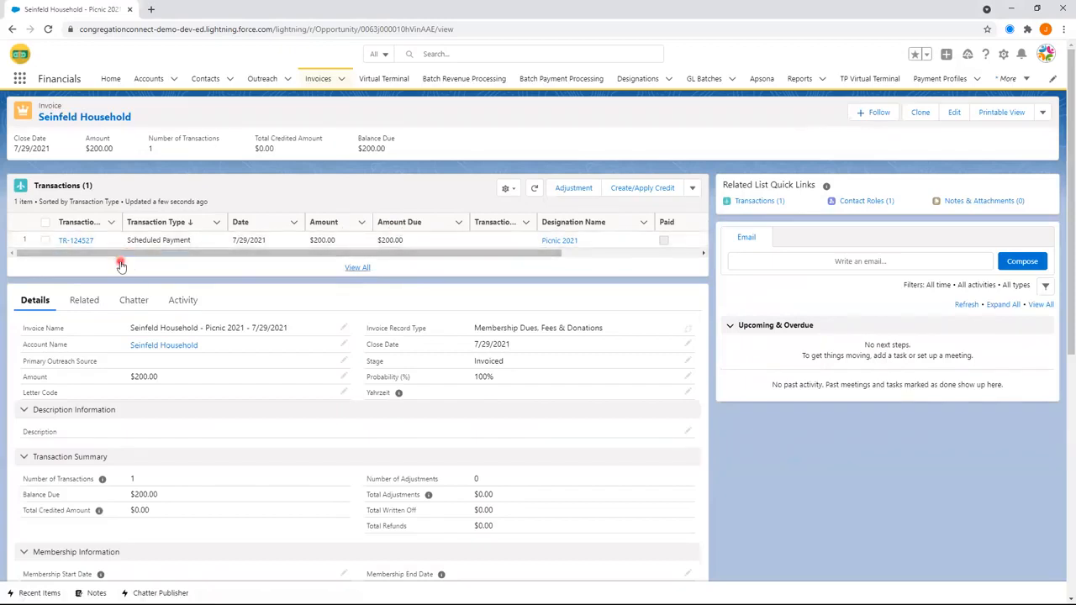
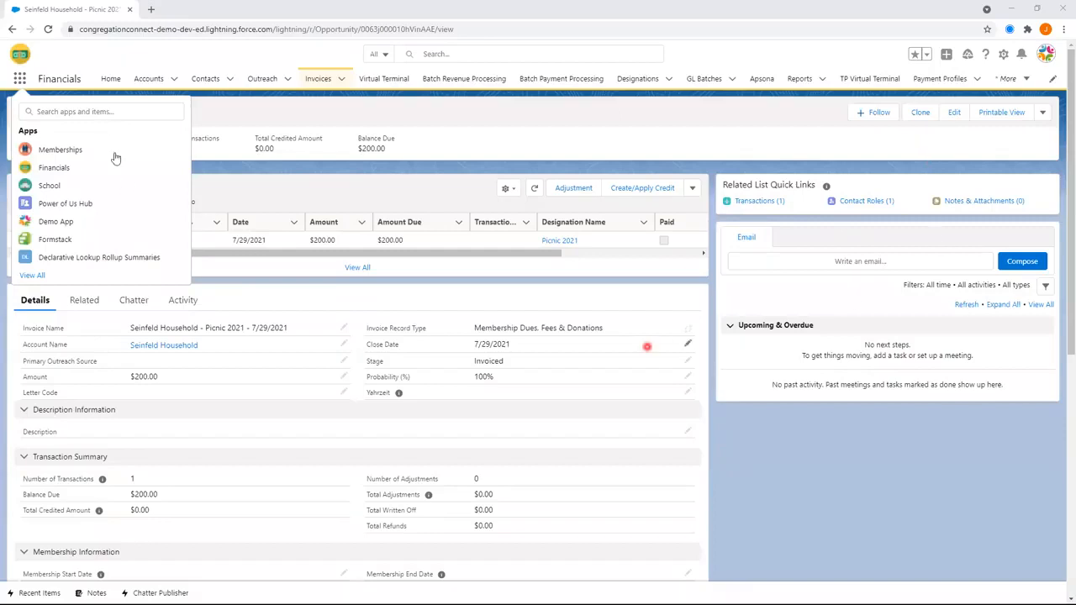
# Find the Billing Plans object by searching for "billing plan" and show the All list of plans.
pyautogui.click(90, 109)
pyautogui.write('billing plan')
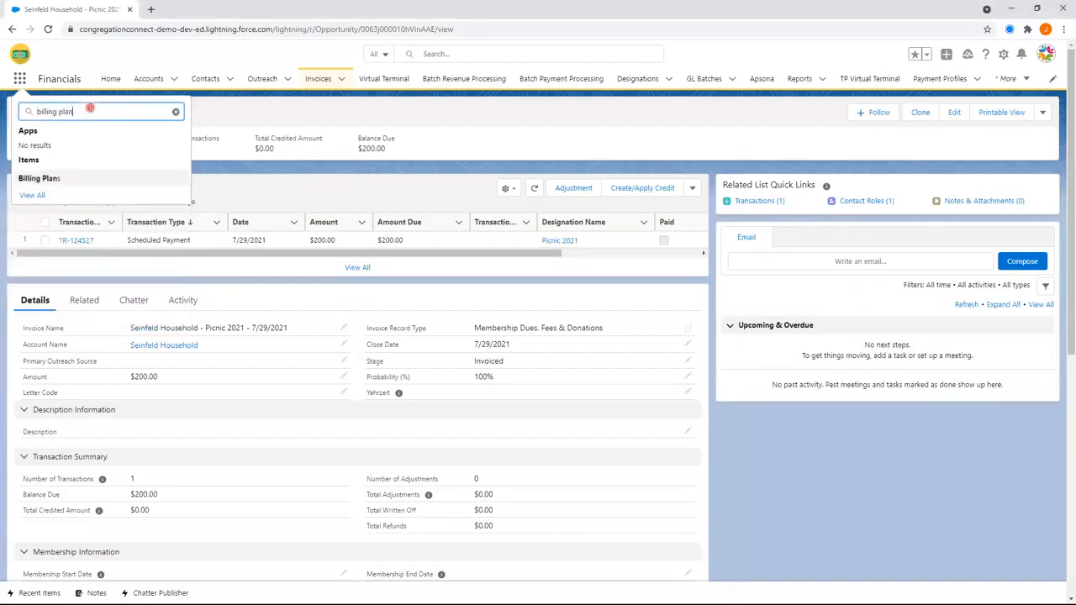
pyautogui.click(55, 177)
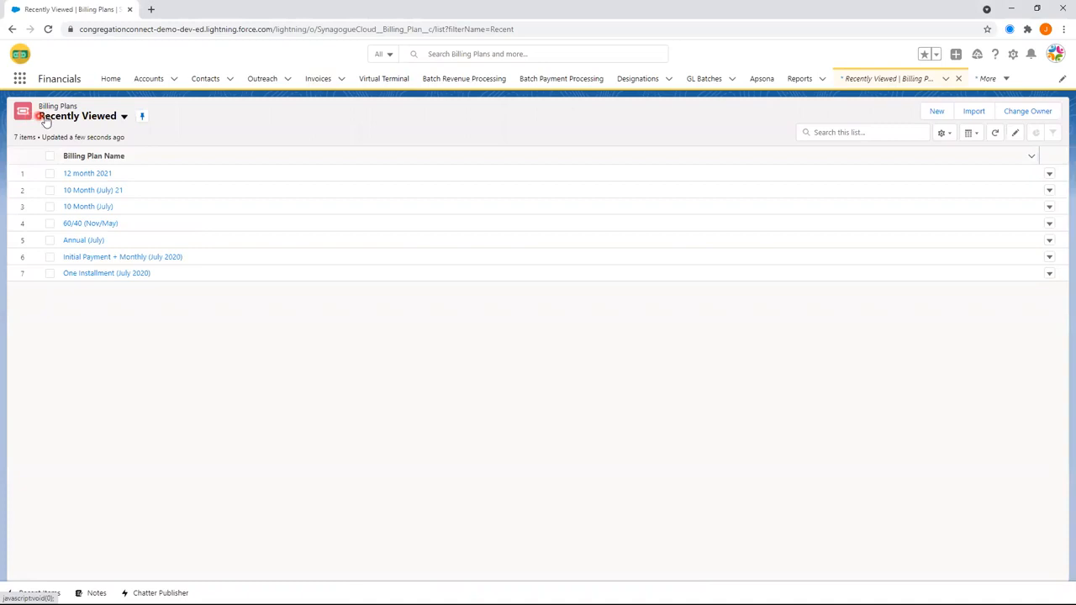
pyautogui.click(53, 115)
pyautogui.click(80, 155)
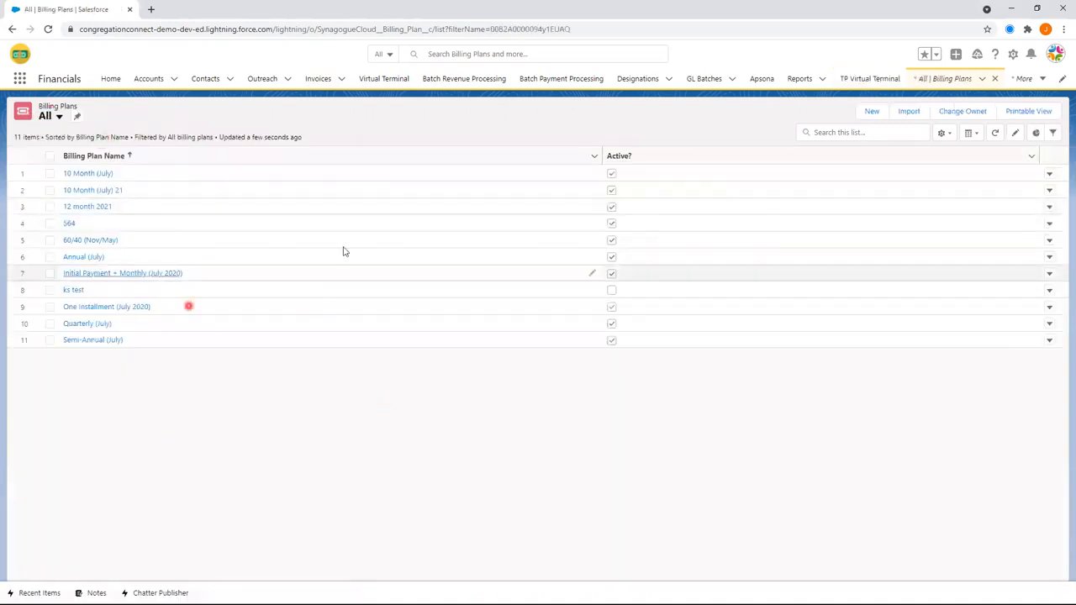
# Start a new billing plan named "1 Installment (July)" with a billing start date of 07/01/2021.
pyautogui.click(872, 111)
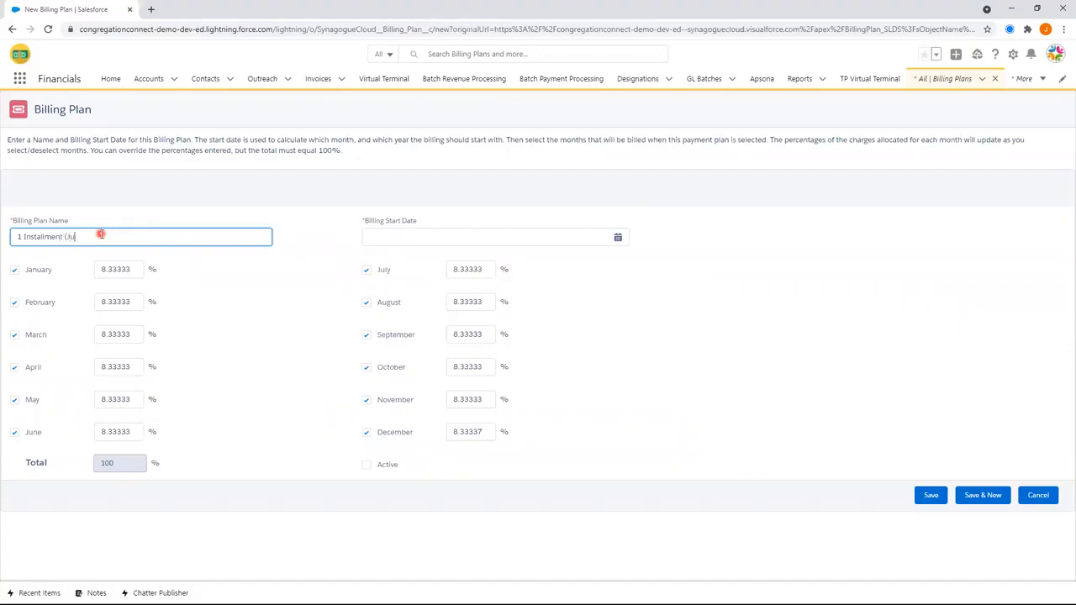
pyautogui.write(')')
pyautogui.click(420, 234)
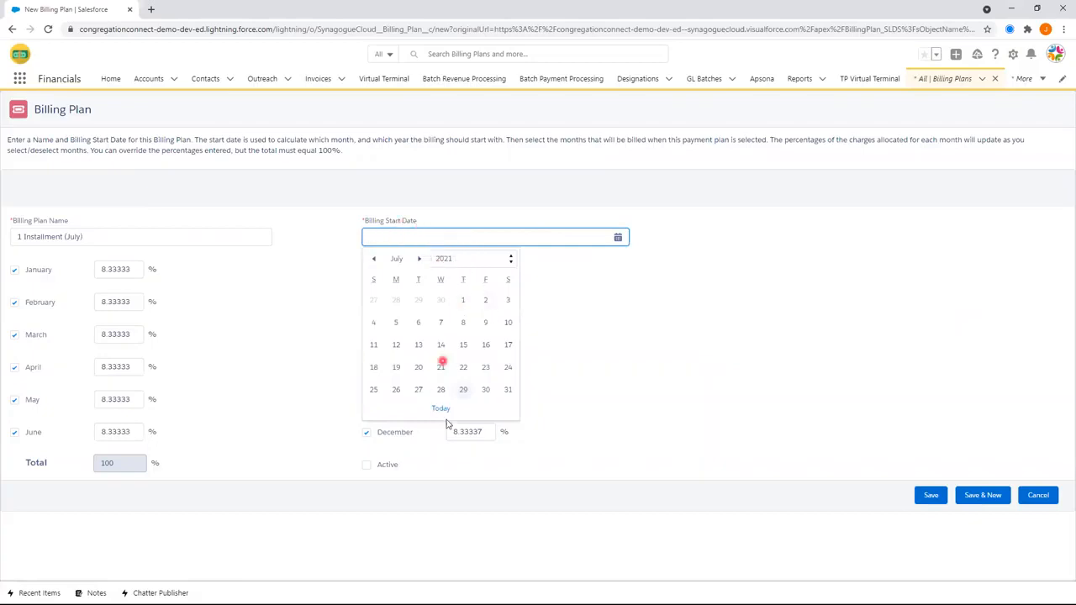
pyautogui.click(463, 303)
# Try to change the year of the plan's billing start date to 2022.
pyautogui.click(450, 240)
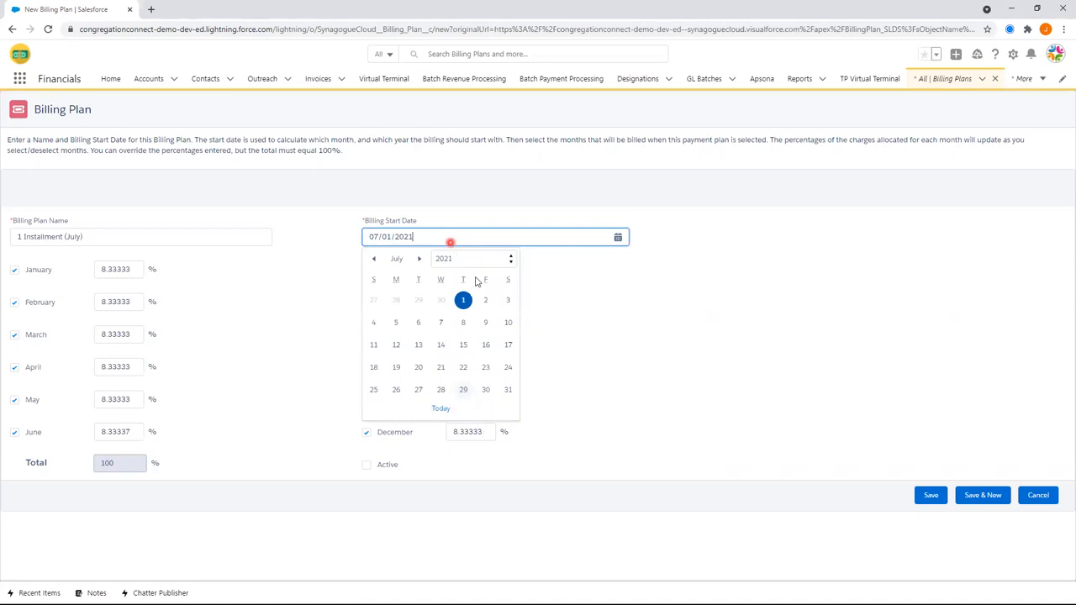
pyautogui.click(478, 261)
pyautogui.scroll(2, 462, 493)
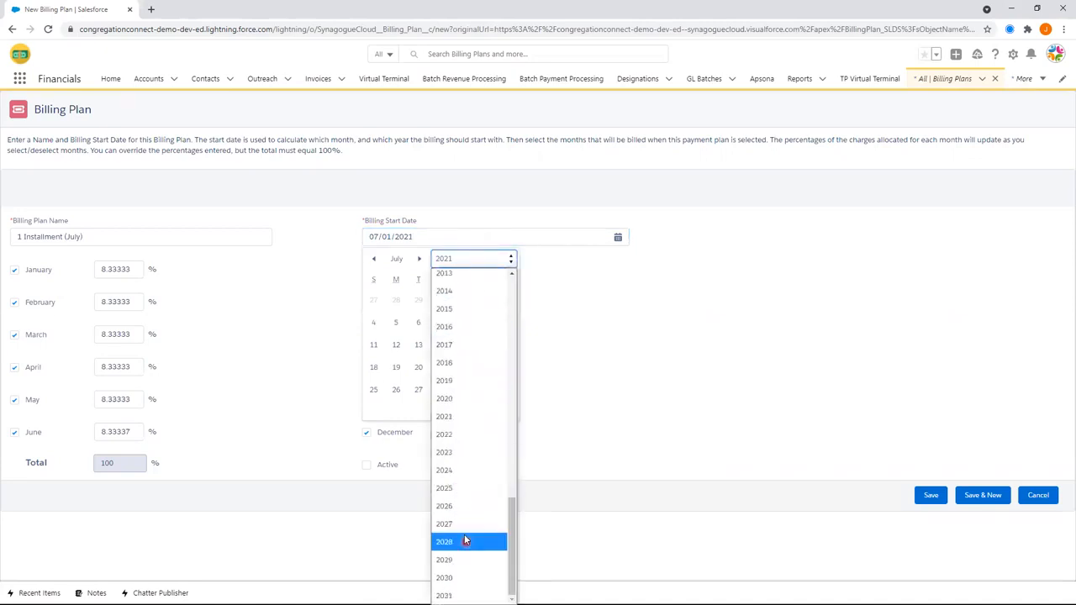
pyautogui.click(460, 437)
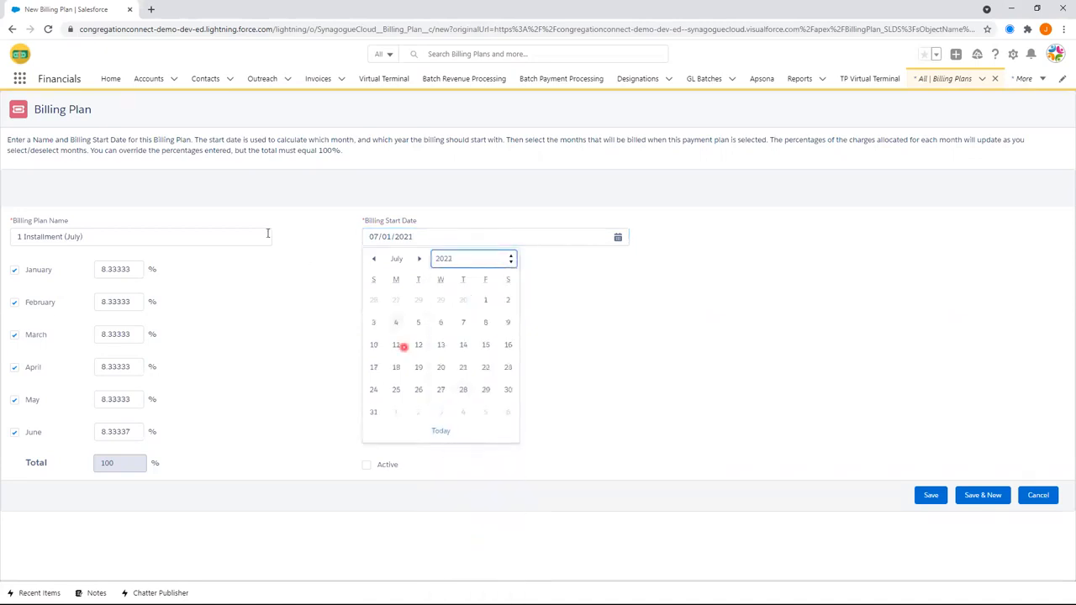
pyautogui.click(308, 278)
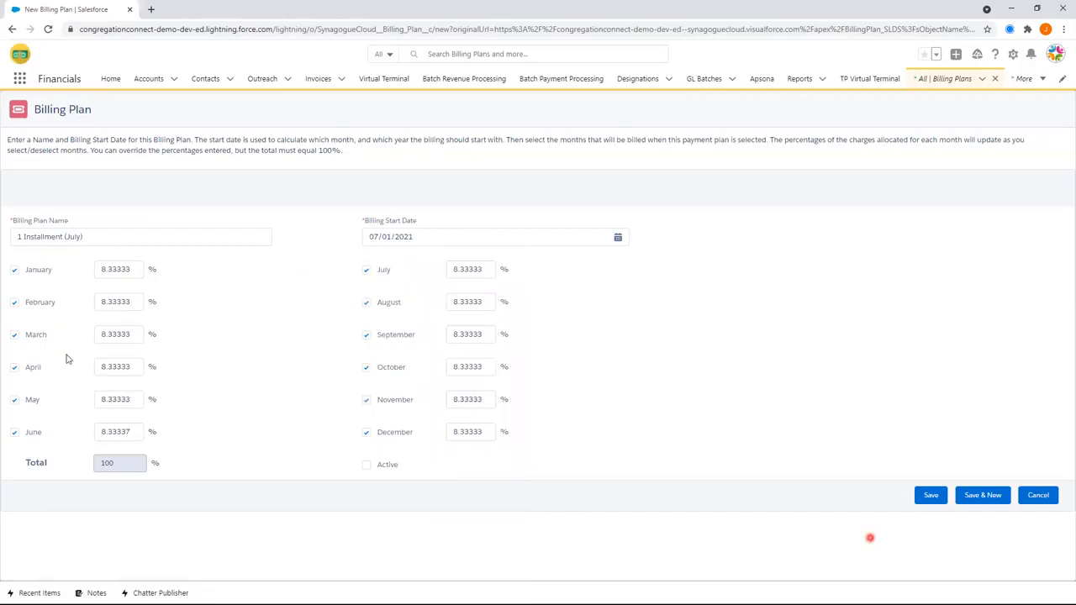
# Deselect the other billing months so that the plan bills only in July.
pyautogui.click(367, 432)
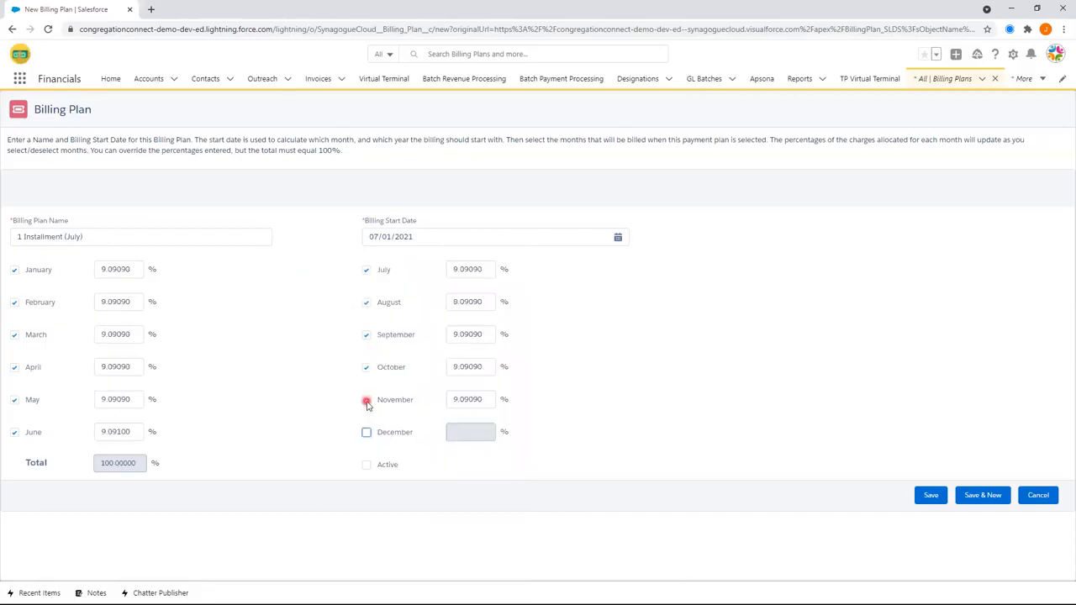
pyautogui.click(367, 399)
pyautogui.click(366, 367)
pyautogui.click(366, 334)
pyautogui.click(366, 302)
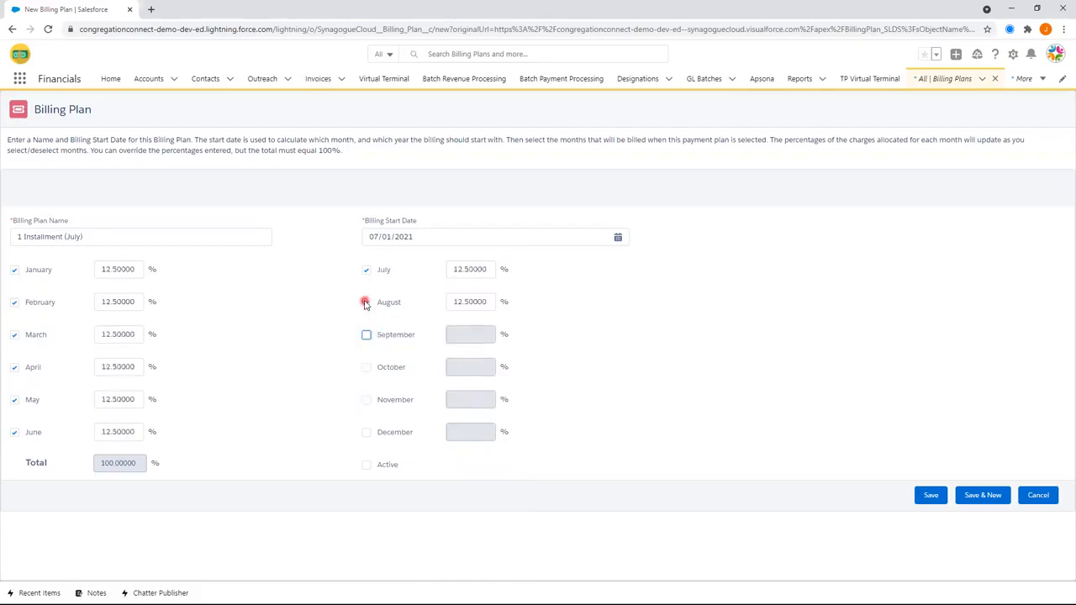
pyautogui.click(365, 270)
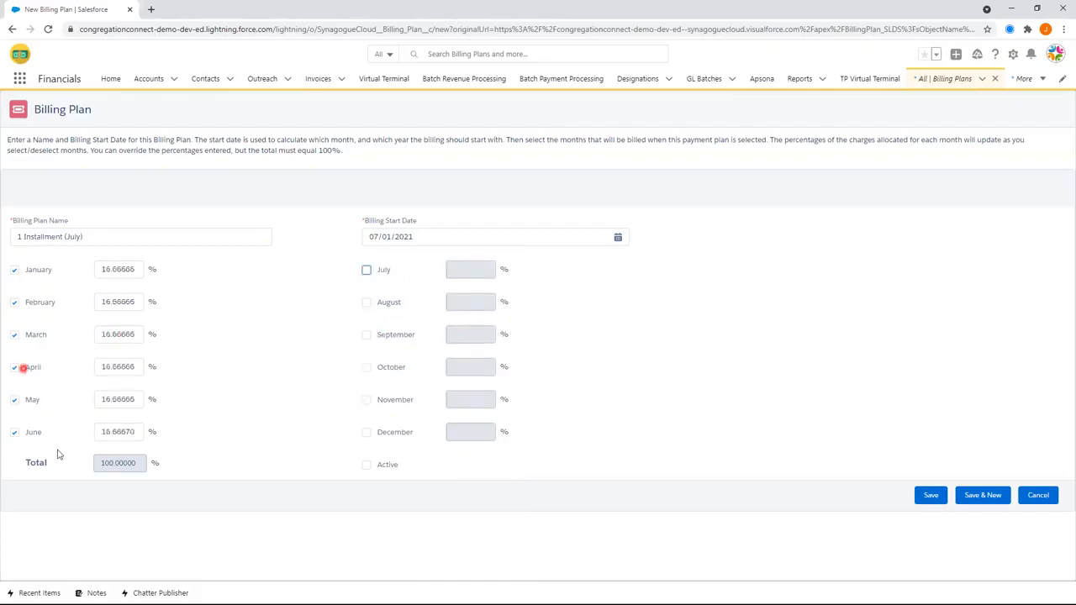
pyautogui.click(14, 429)
pyautogui.click(14, 401)
pyautogui.click(365, 271)
pyautogui.click(14, 367)
pyautogui.click(14, 335)
pyautogui.click(18, 301)
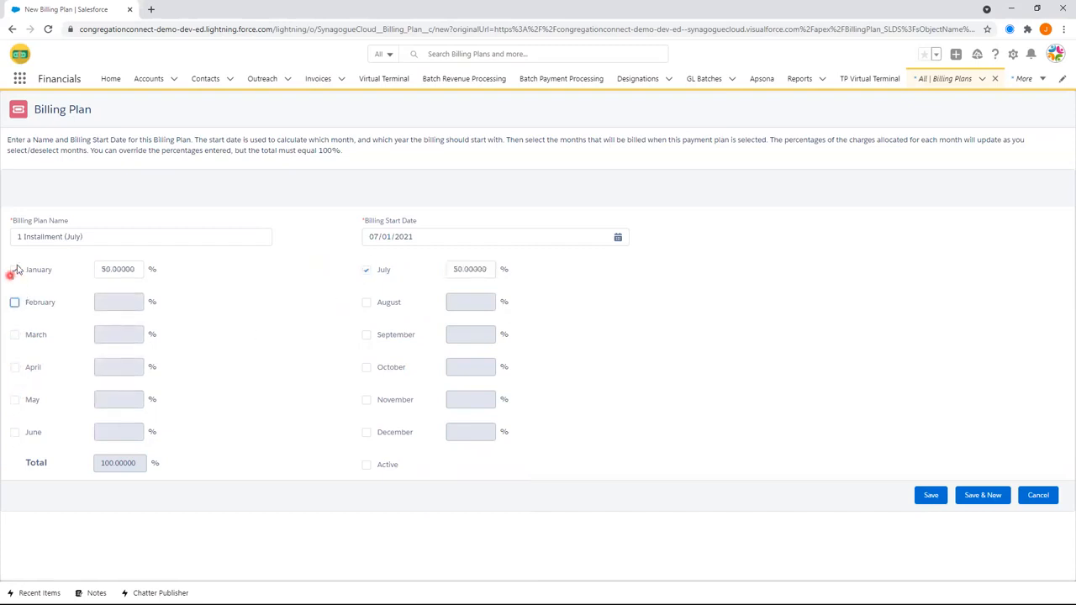
pyautogui.click(14, 269)
pyautogui.click(367, 272)
pyautogui.click(405, 432)
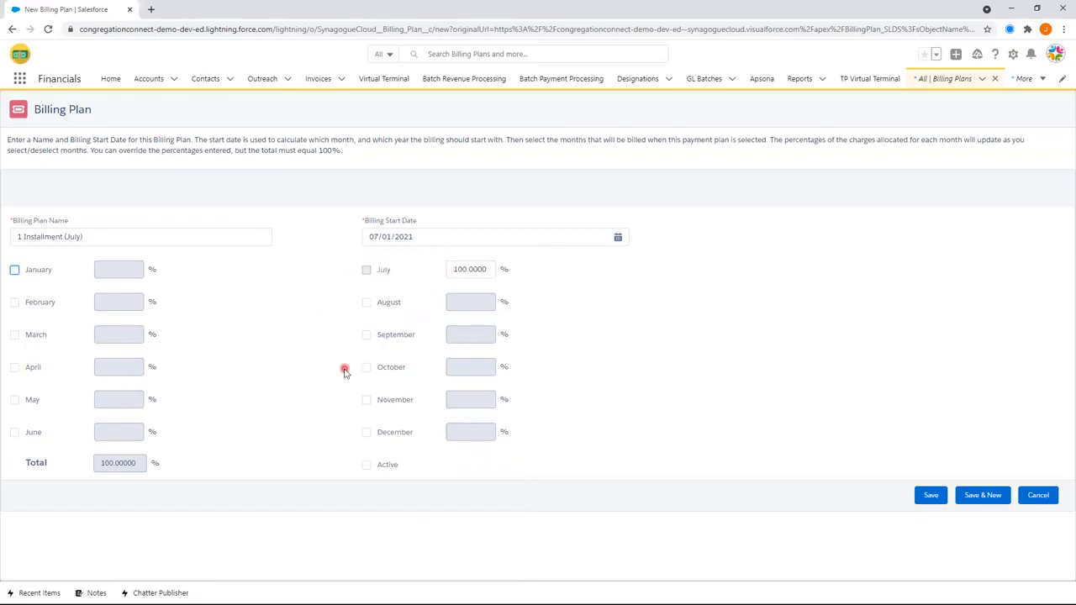
# Try again to switch the billing start date's year to 2022 in the calendar.
pyautogui.click(618, 241)
pyautogui.click(509, 258)
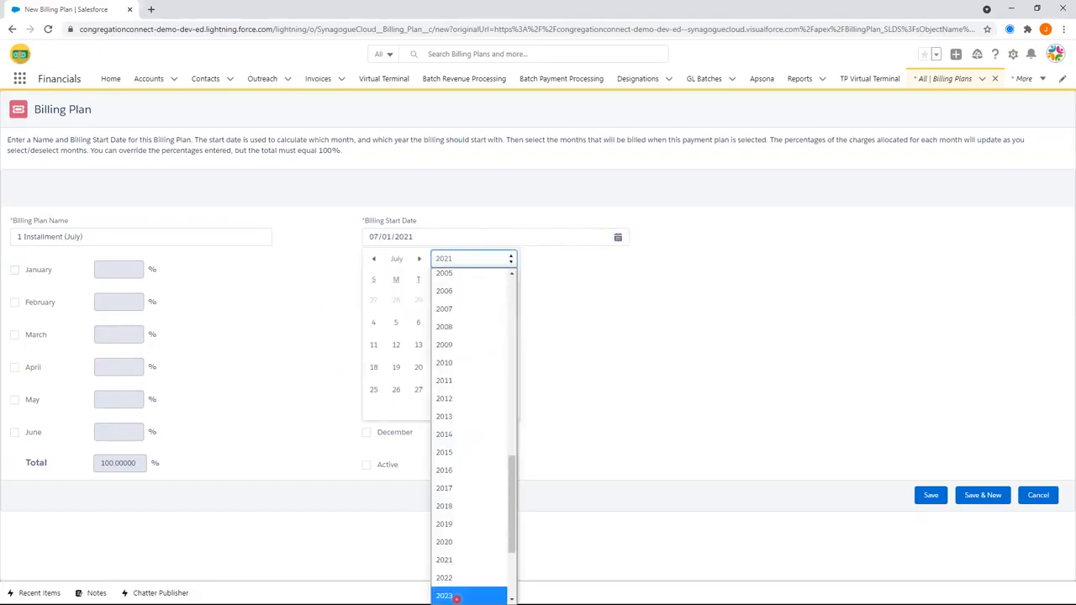
pyautogui.click(454, 580)
pyautogui.click(704, 368)
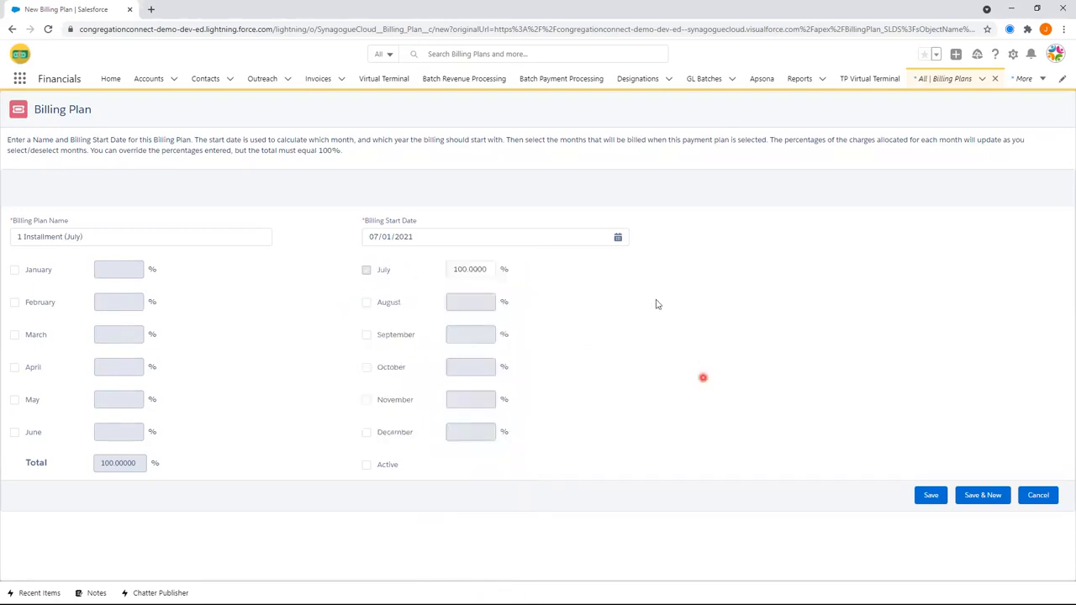
# Set the billing start date to 07/01/2022 and save the plan as active, continuing with another new billing plan.
pyautogui.click(429, 234)
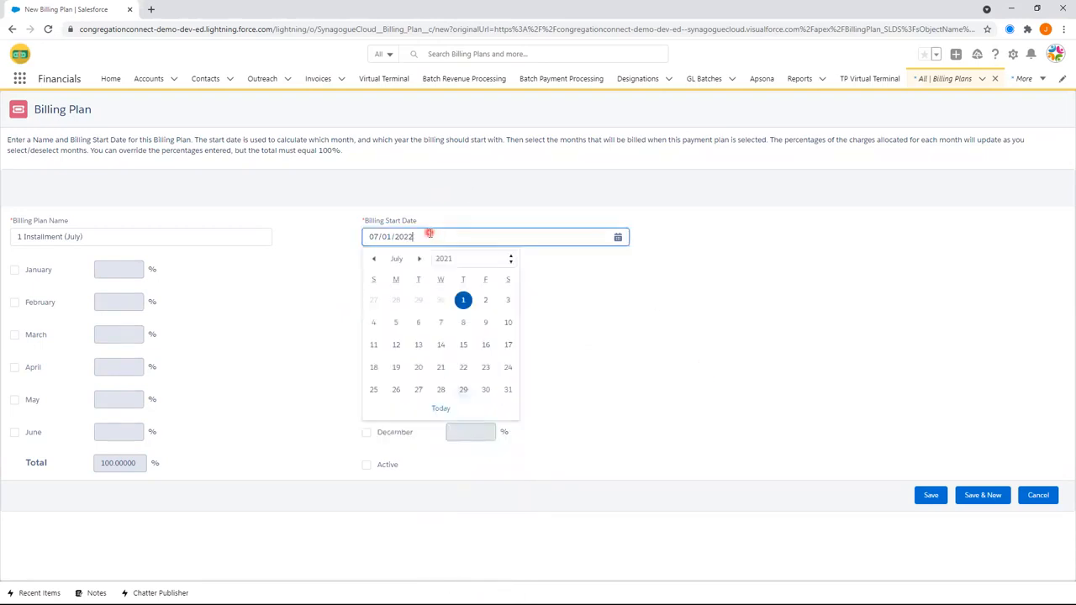
pyautogui.click(580, 300)
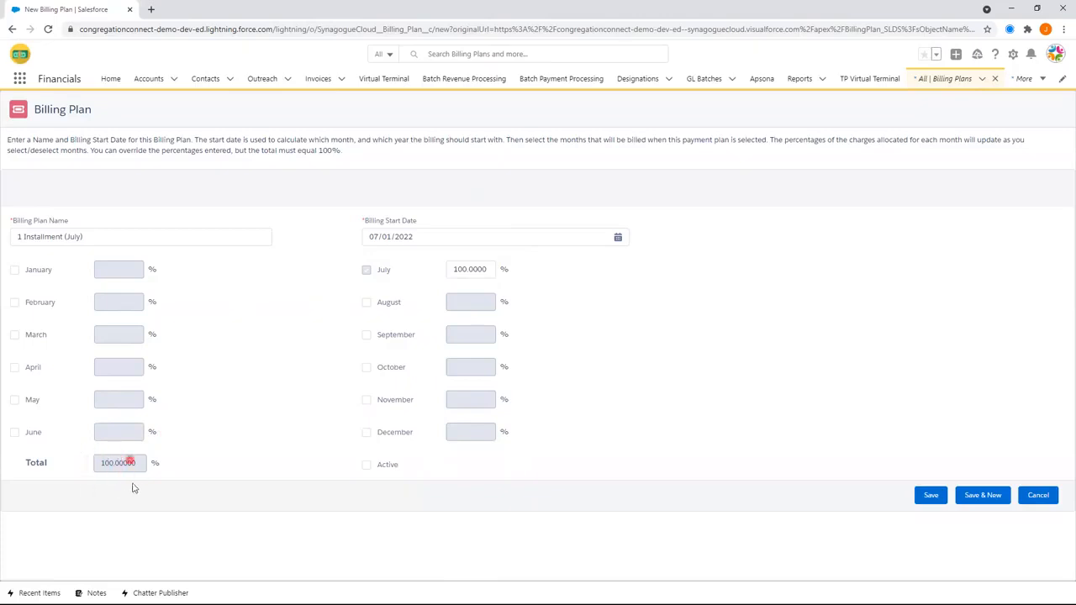
pyautogui.click(368, 466)
pyautogui.click(977, 498)
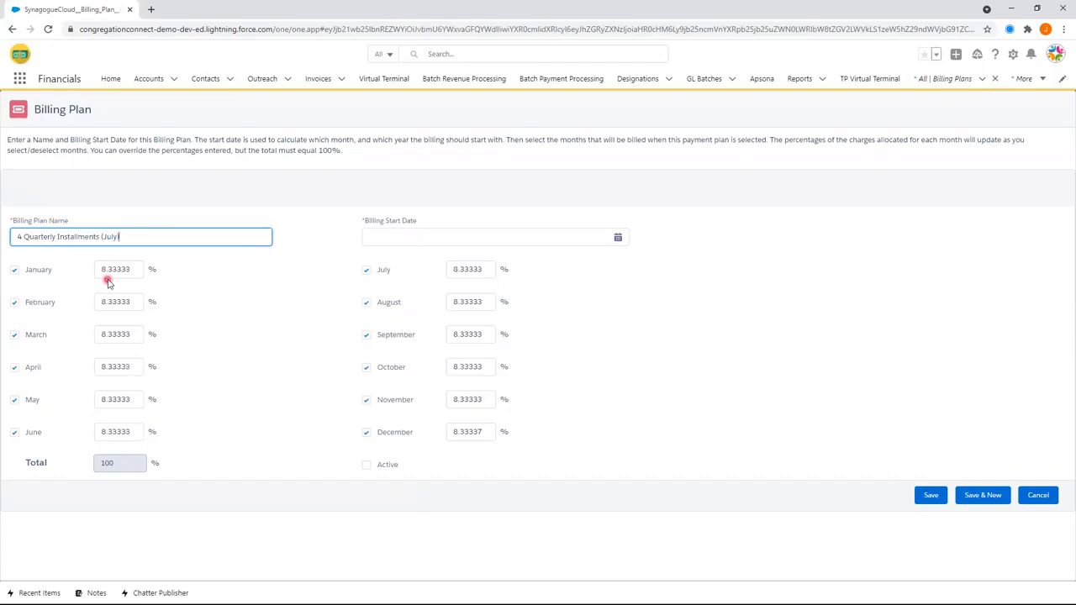
# Set the billing start date of the "4 Quarterly Installments (July)" plan to 07/01/2022.
pyautogui.click(415, 235)
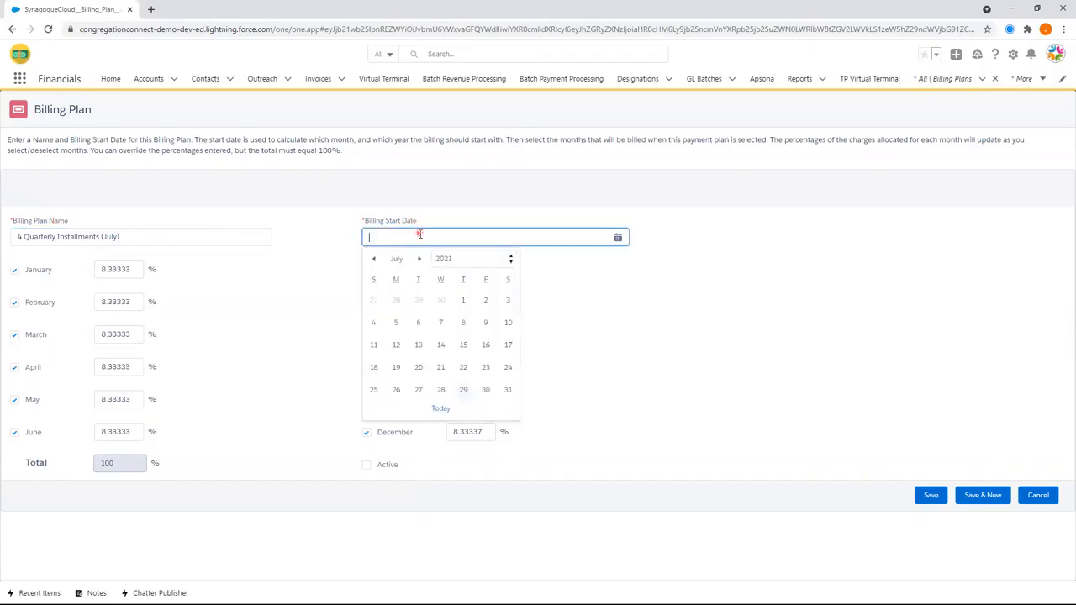
pyautogui.click(470, 258)
pyautogui.scroll(-3, 471, 429)
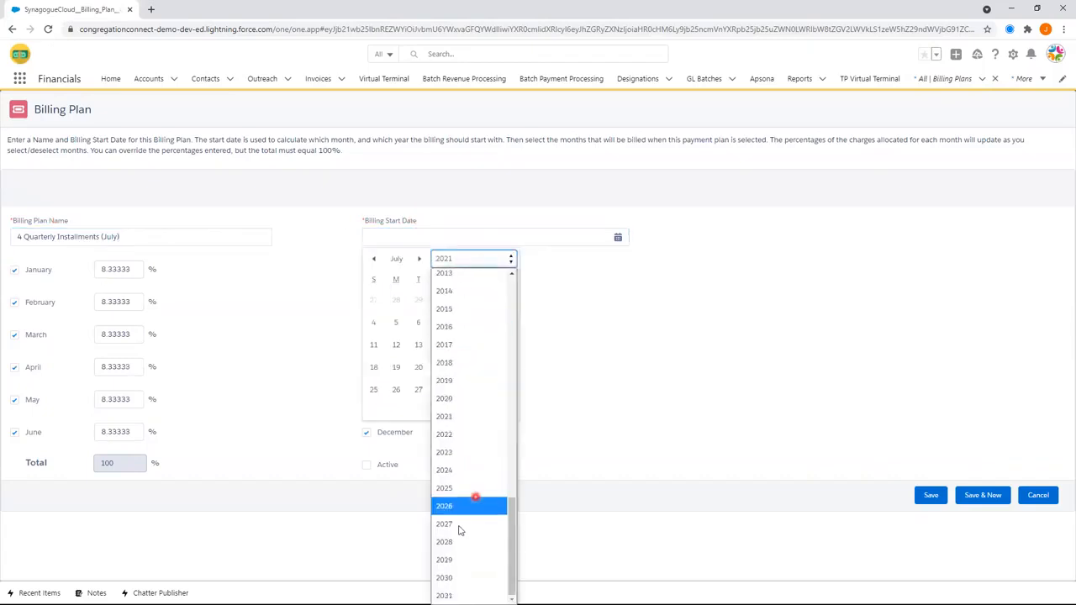
pyautogui.click(456, 434)
pyautogui.click(485, 300)
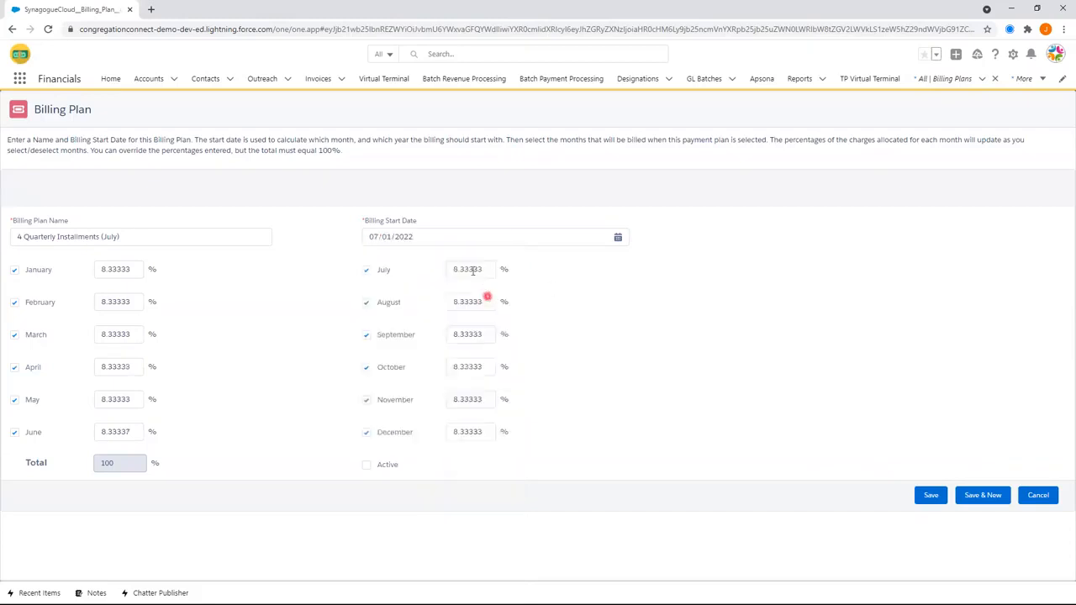
# Leave only January, April, July and October selected as the quarterly plan's billing months.
pyautogui.click(15, 270)
pyautogui.click(14, 302)
pyautogui.click(14, 334)
pyautogui.click(14, 400)
pyautogui.click(15, 431)
pyautogui.click(365, 303)
pyautogui.click(366, 334)
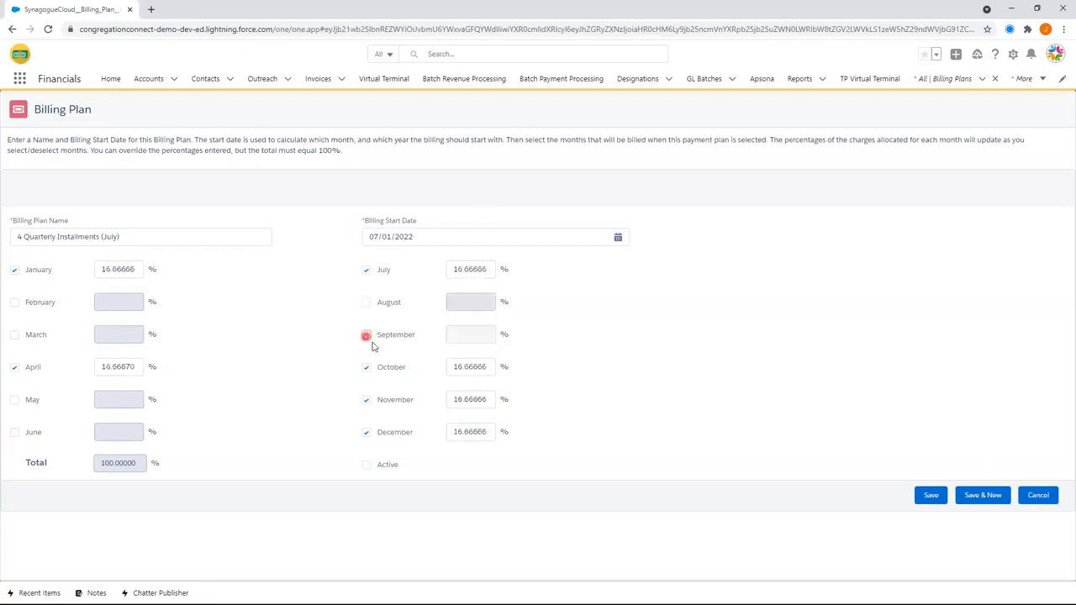
pyautogui.click(366, 400)
pyautogui.click(366, 432)
# Mark the quarterly installments plan as active and save it.
pyautogui.click(257, 361)
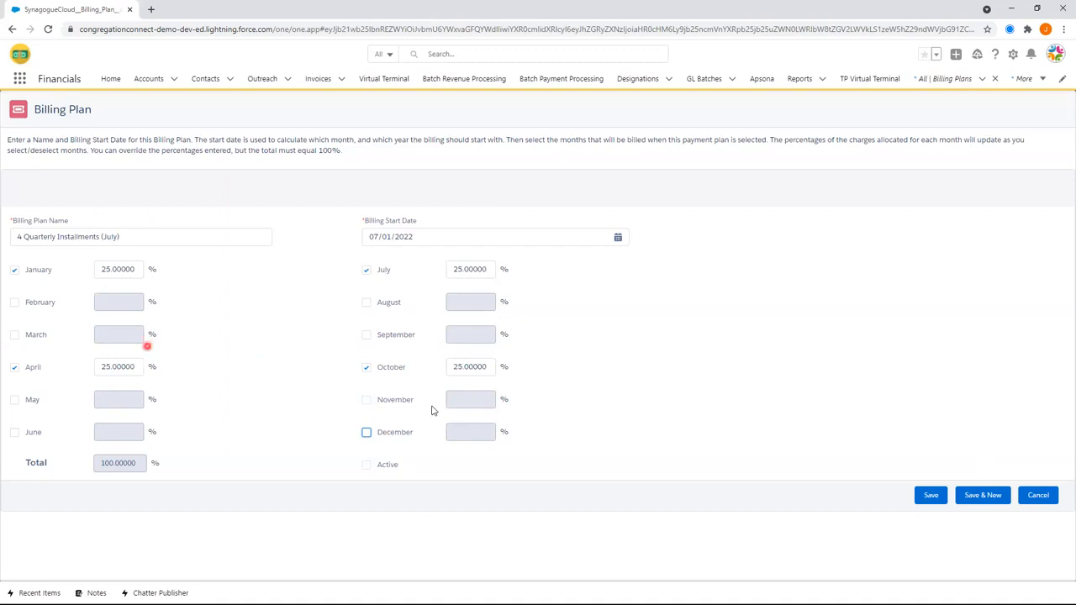
pyautogui.click(369, 466)
pyautogui.click(926, 498)
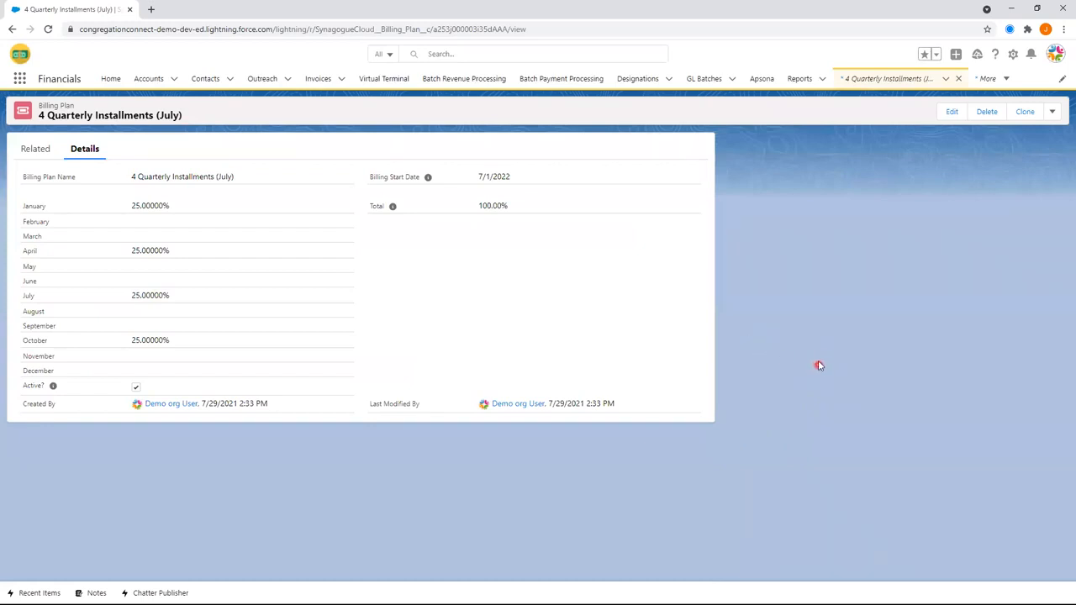
# Search for the household, open its account record and find the Billing Plan under Membership Information.
pyautogui.click(464, 53)
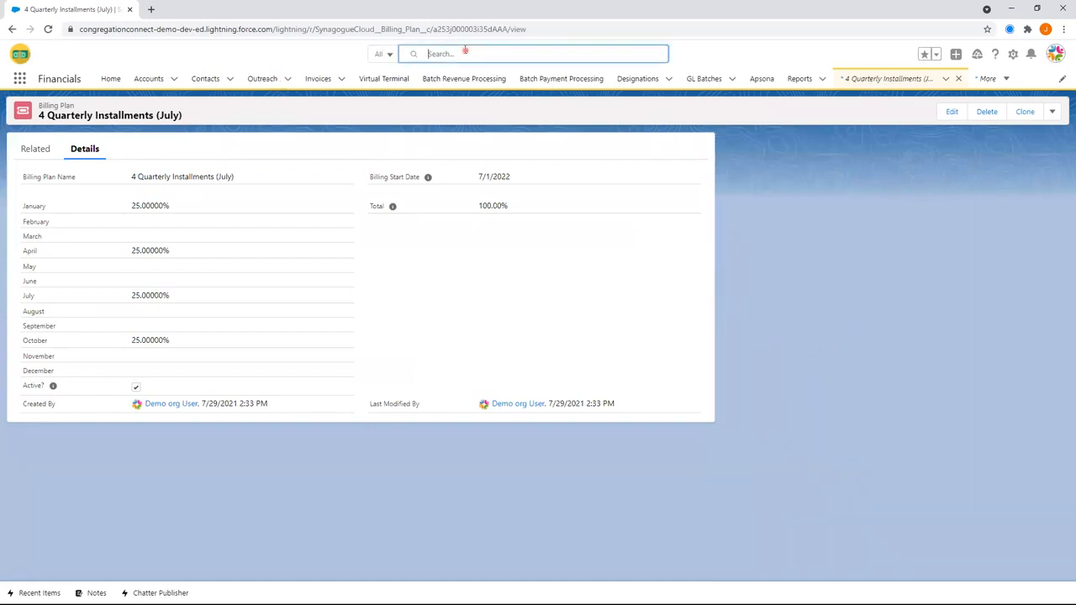
pyautogui.write('sein')
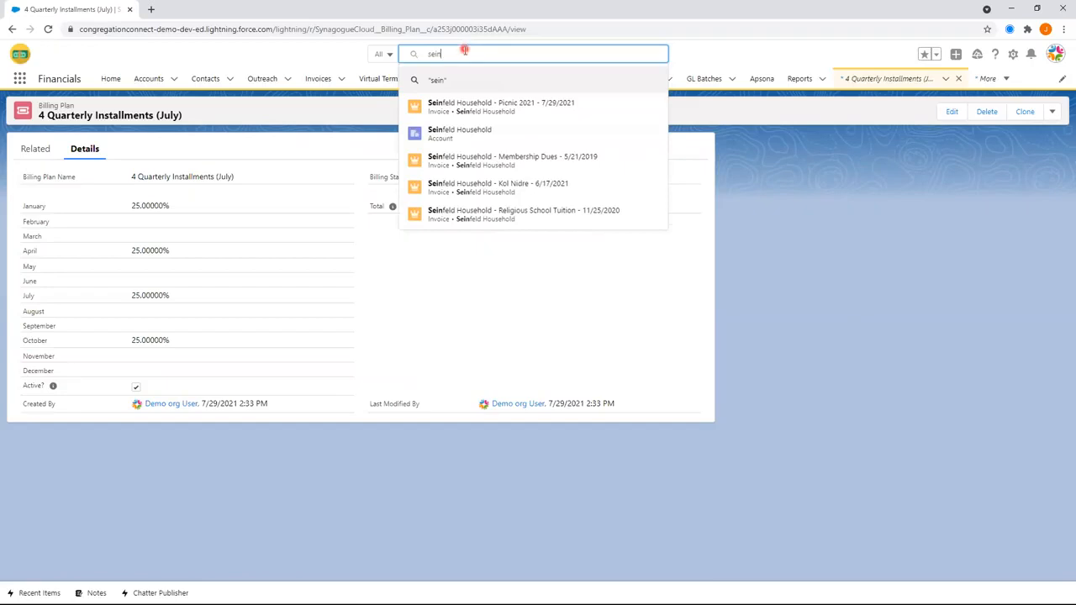
pyautogui.click(432, 132)
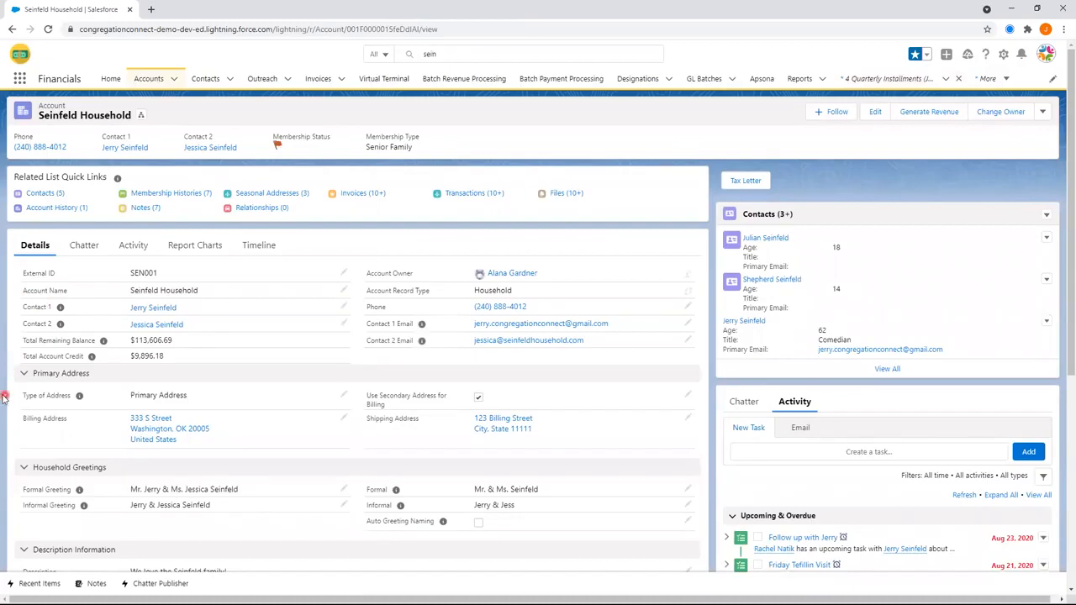
pyautogui.scroll(-2, 2, 395)
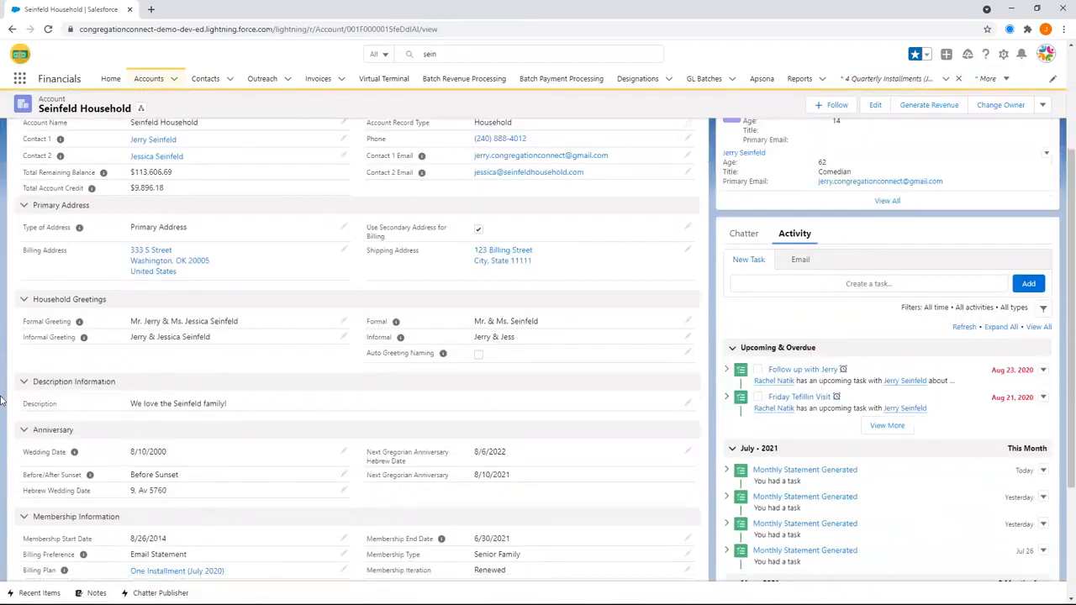
pyautogui.scroll(1, 38, 269)
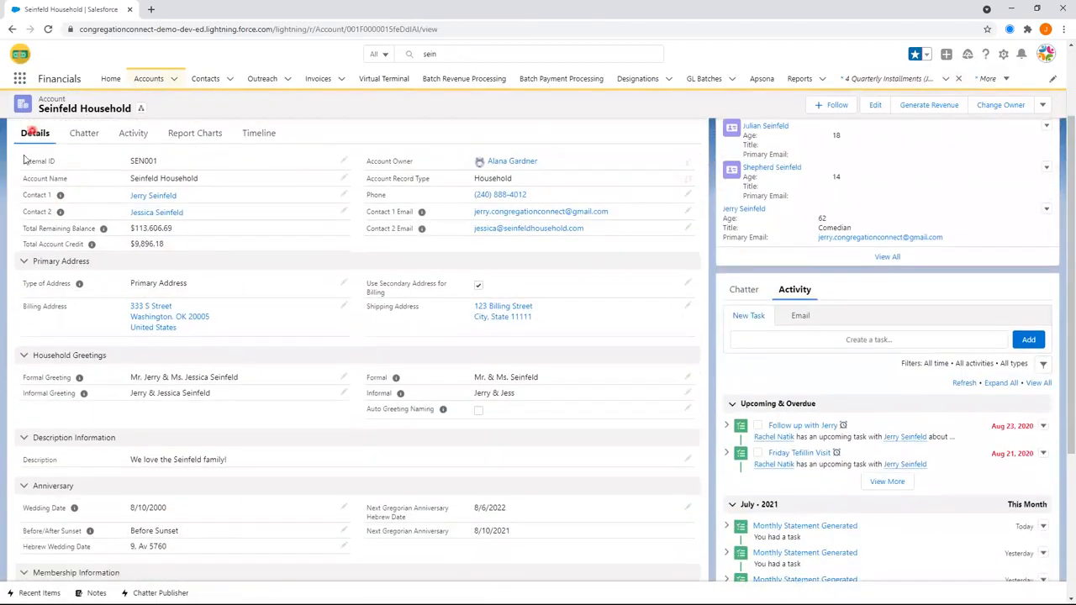
pyautogui.scroll(-2, 48, 316)
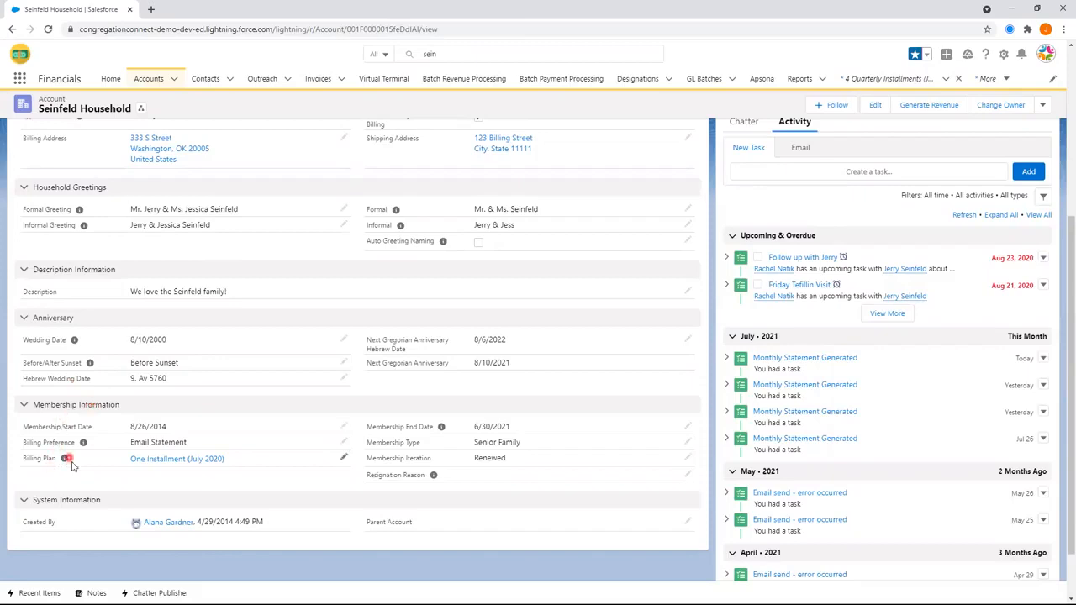
# Change the household's Billing Plan to 4 Quarterly Installments (July) and save the account record.
pyautogui.click(343, 459)
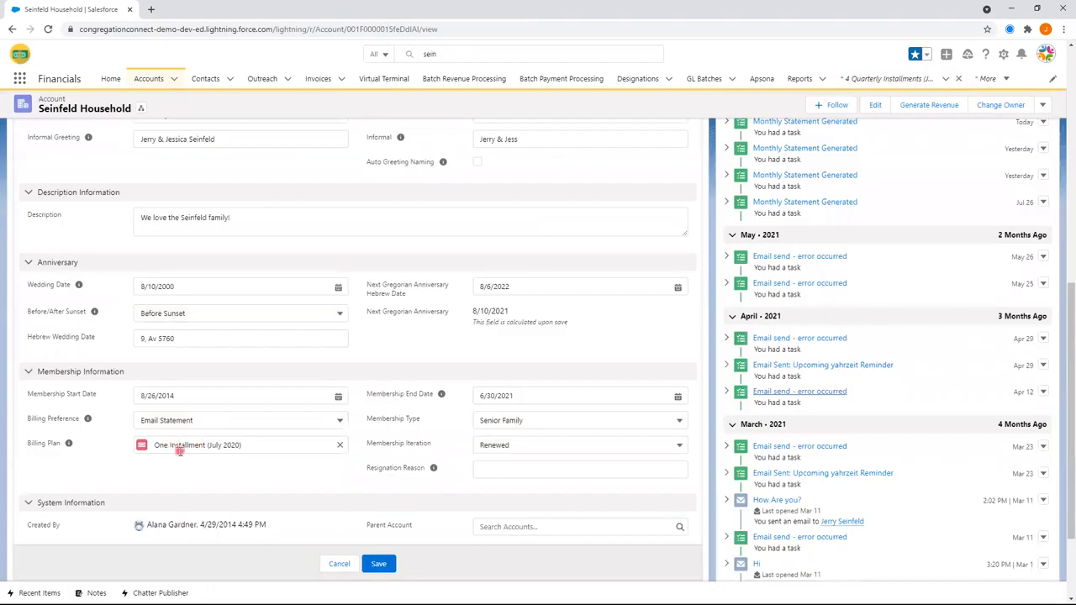
pyautogui.click(178, 448)
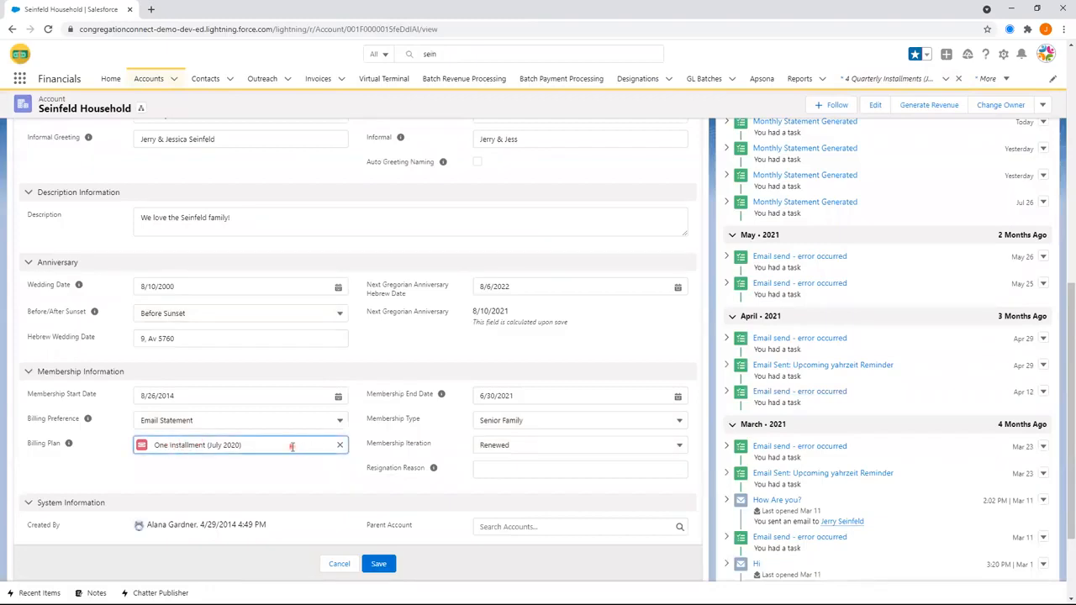
pyautogui.click(339, 444)
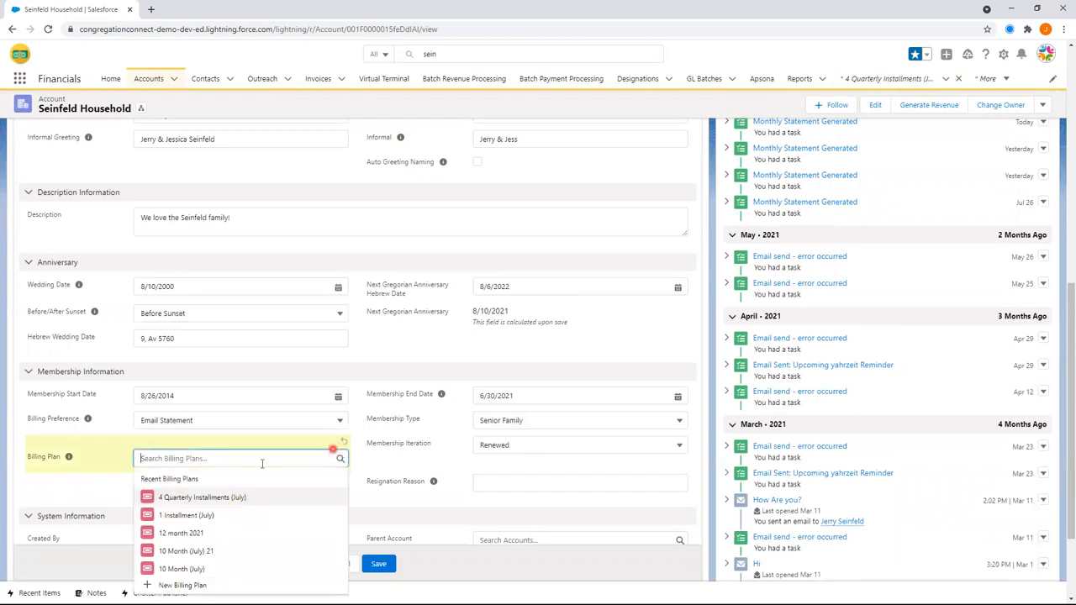
pyautogui.click(166, 499)
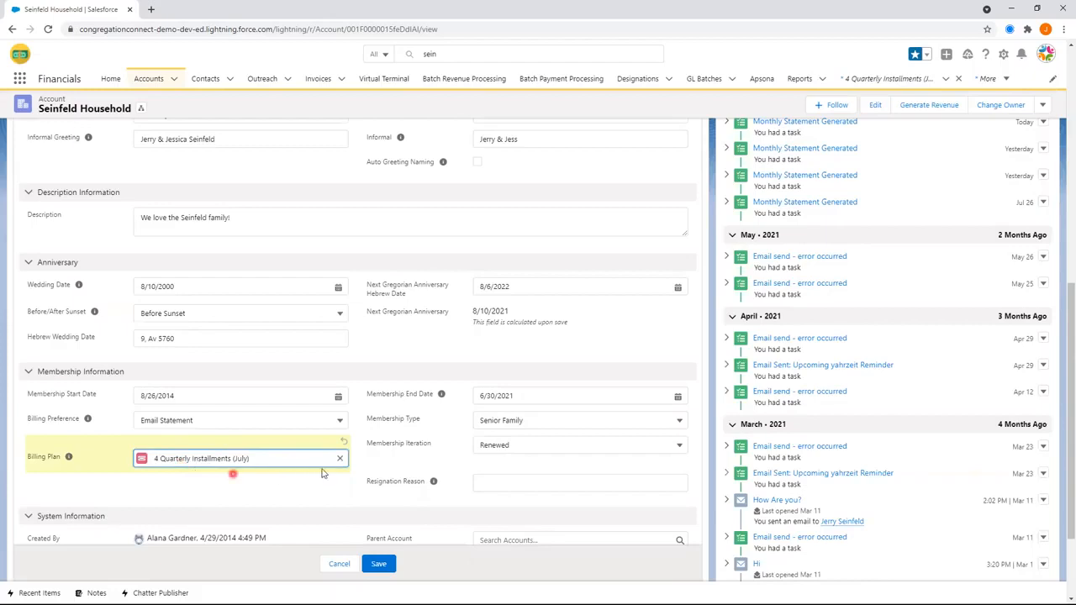
pyautogui.scroll(-2, 370, 464)
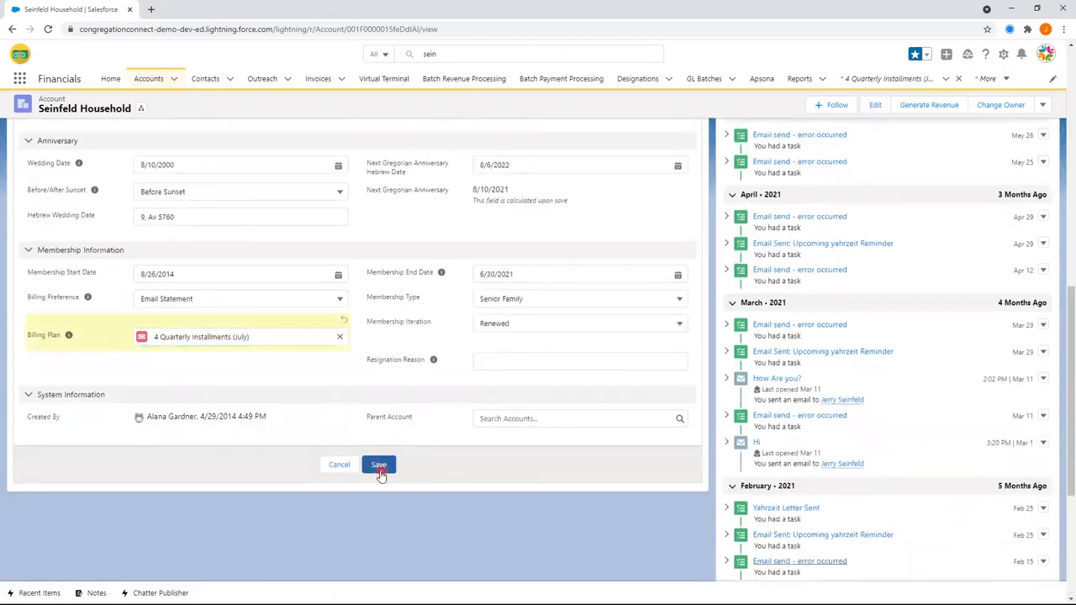
pyautogui.click(377, 464)
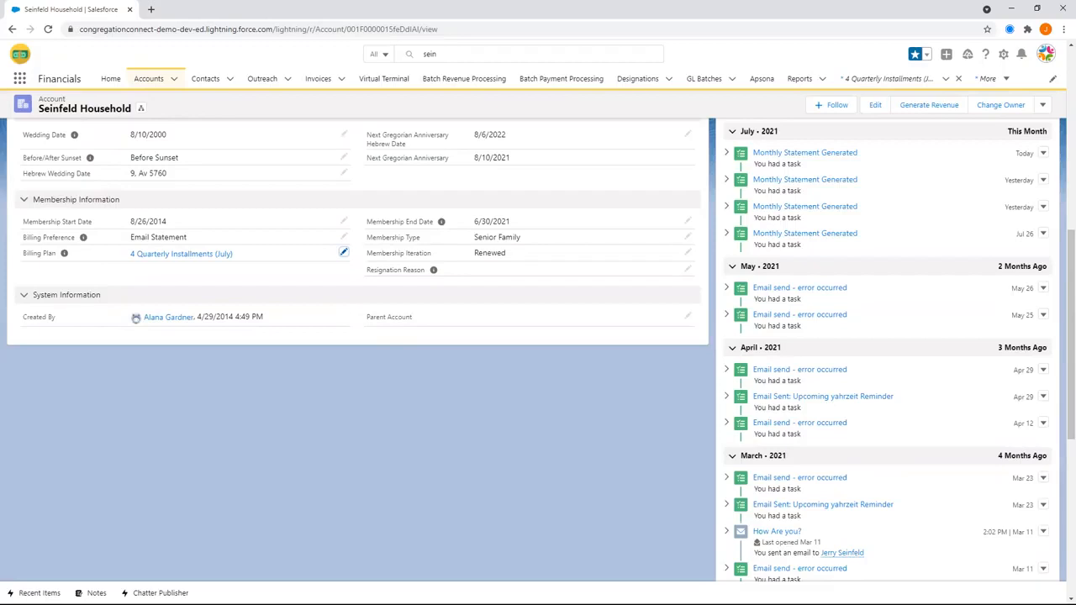
pyautogui.scroll(5, 278, 444)
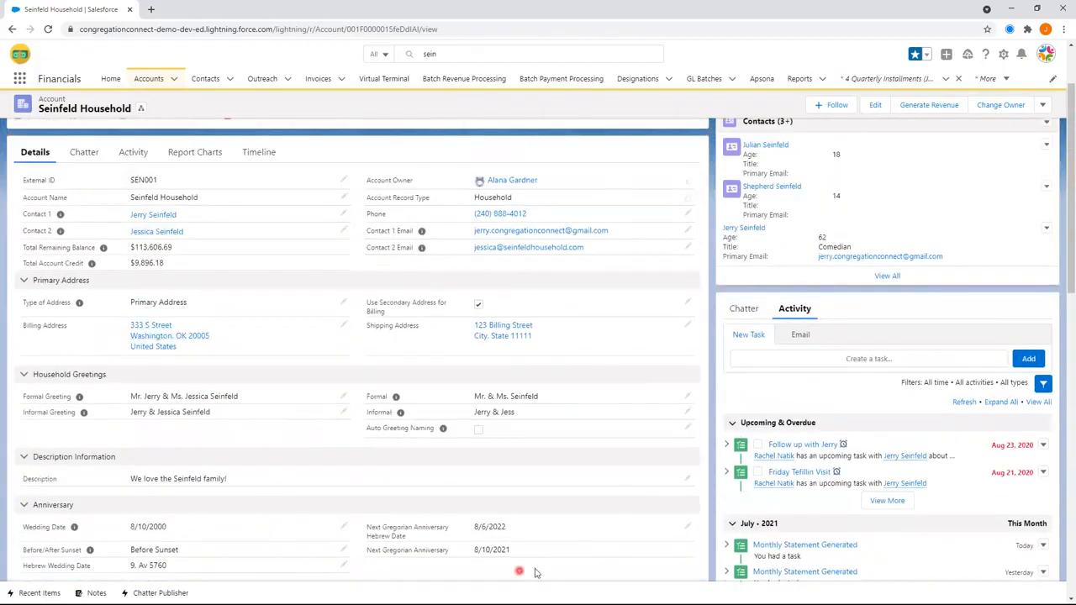
pyautogui.scroll(2, 110, 370)
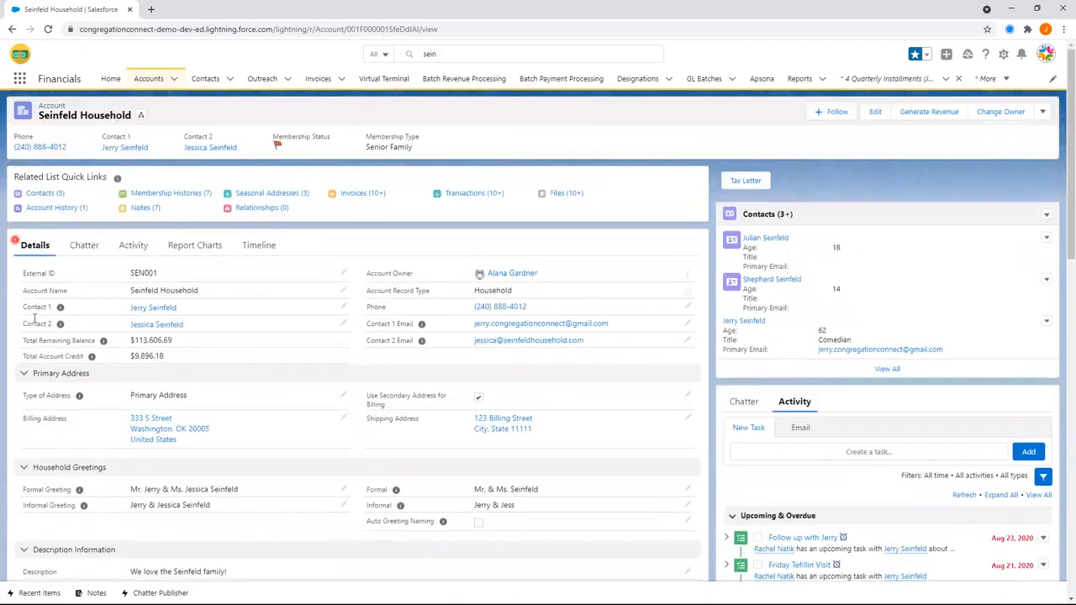
pyautogui.scroll(-4, 34, 260)
pyautogui.scroll(-1, 42, 462)
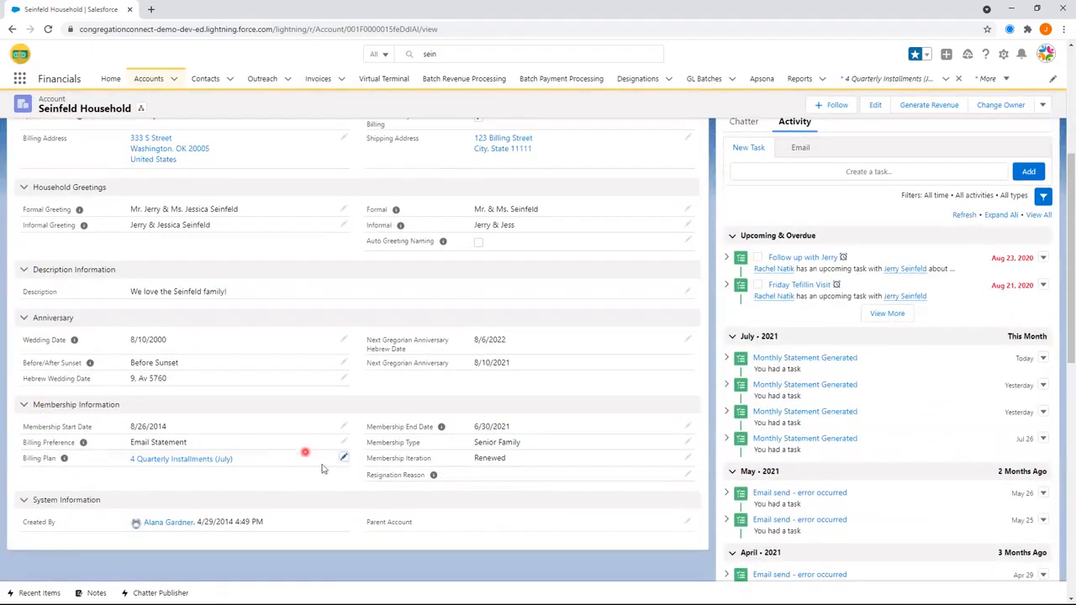
pyautogui.scroll(4, 319, 443)
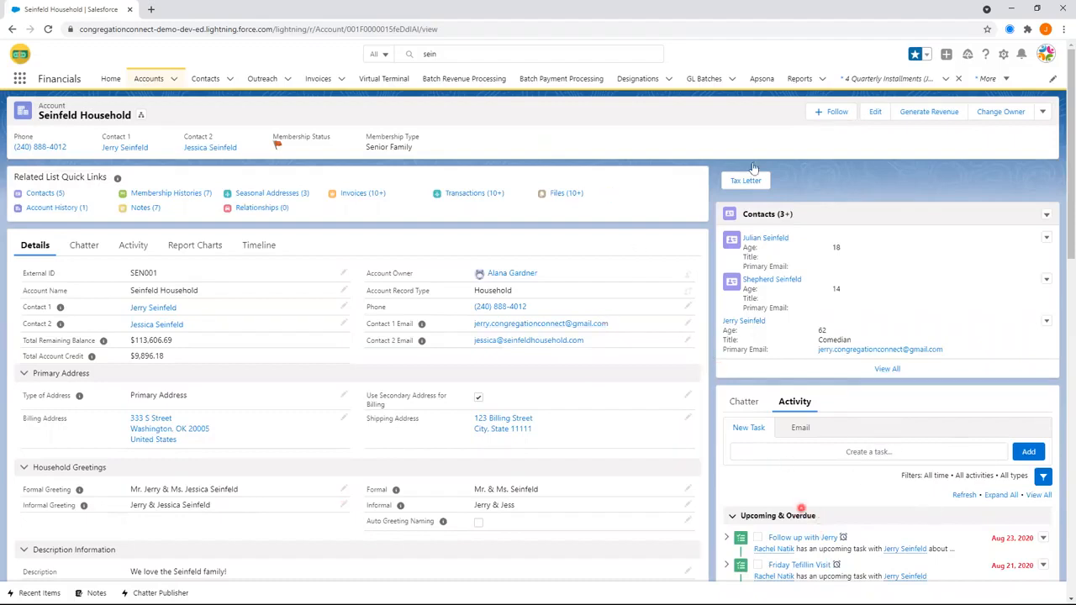
# Switch to Apsona and build an account filter term on the Membership Type field.
pyautogui.click(753, 81)
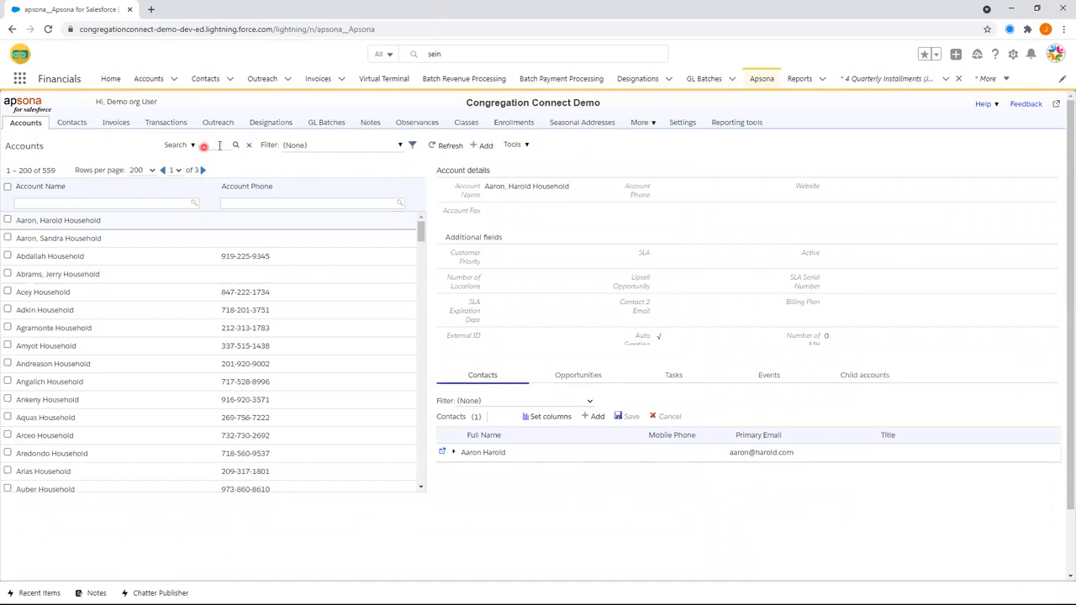
pyautogui.click(415, 146)
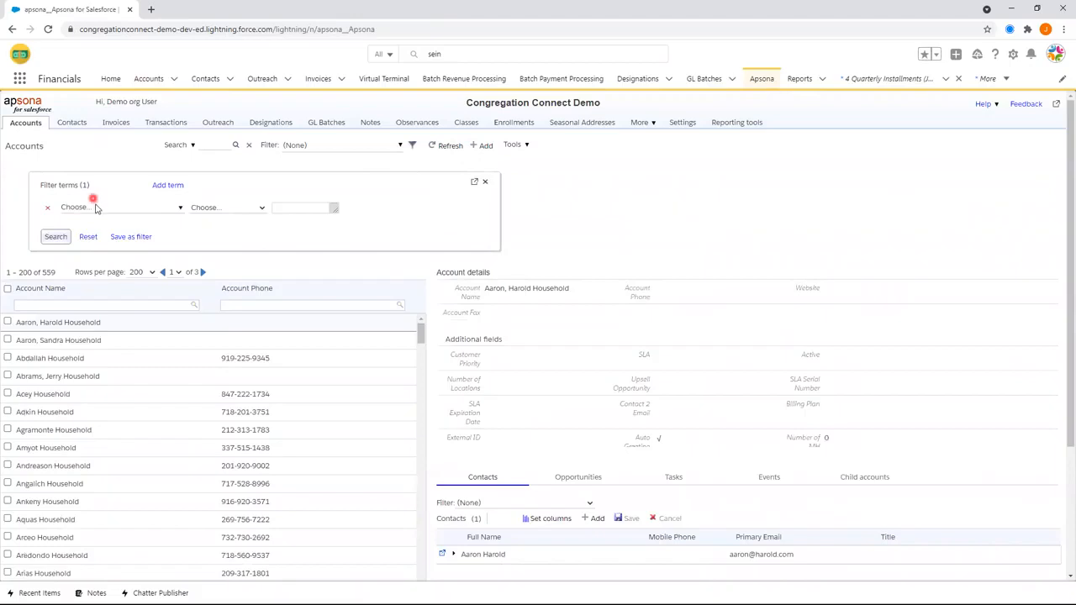
pyautogui.click(91, 206)
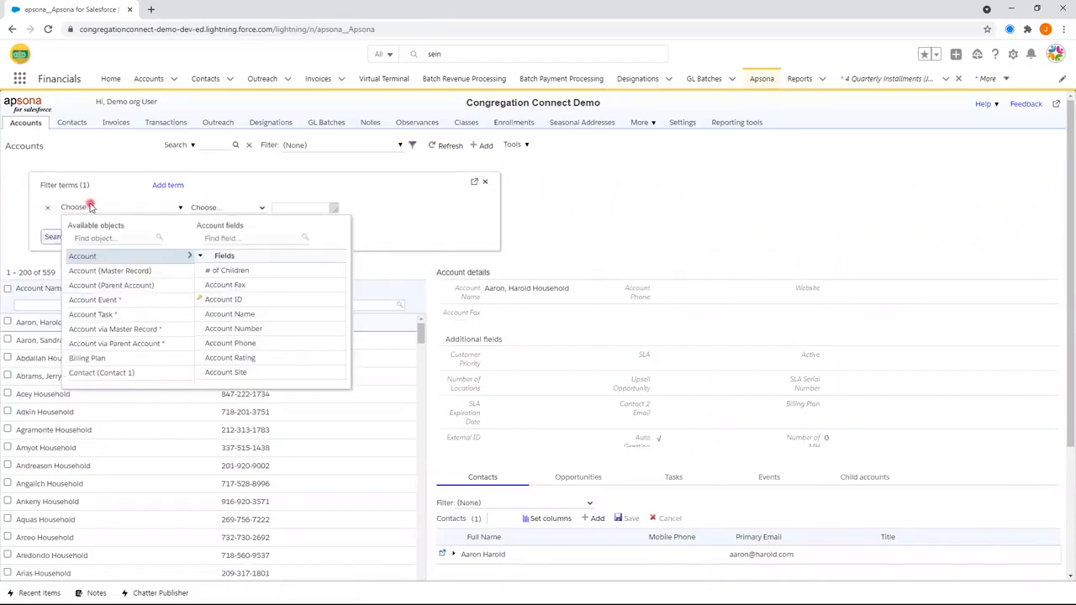
pyautogui.write('type')
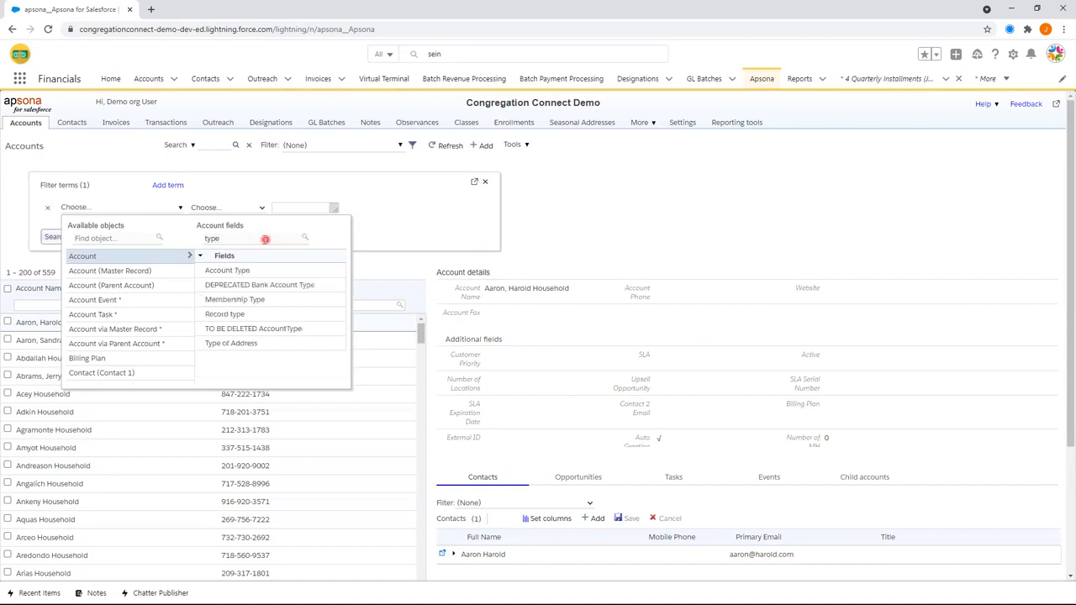
pyautogui.click(241, 268)
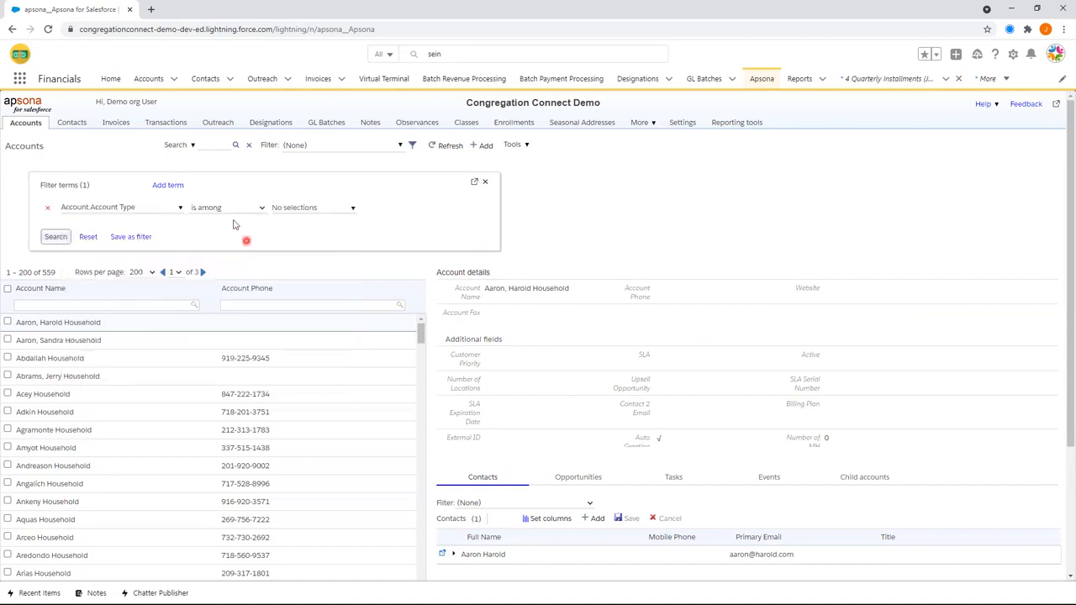
pyautogui.click(166, 214)
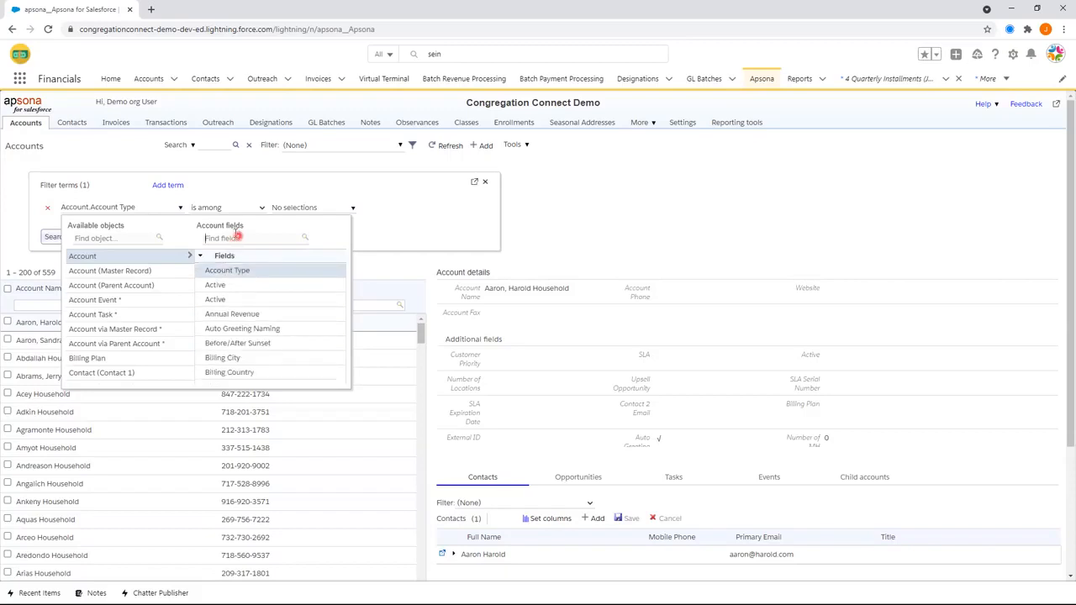
pyautogui.write('member')
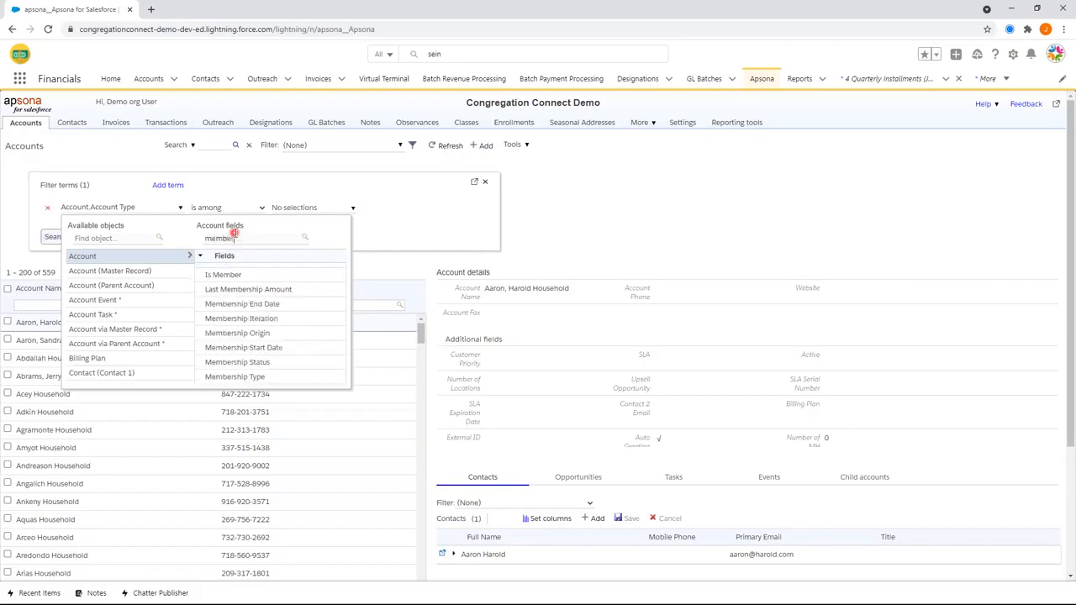
pyautogui.write('ship')
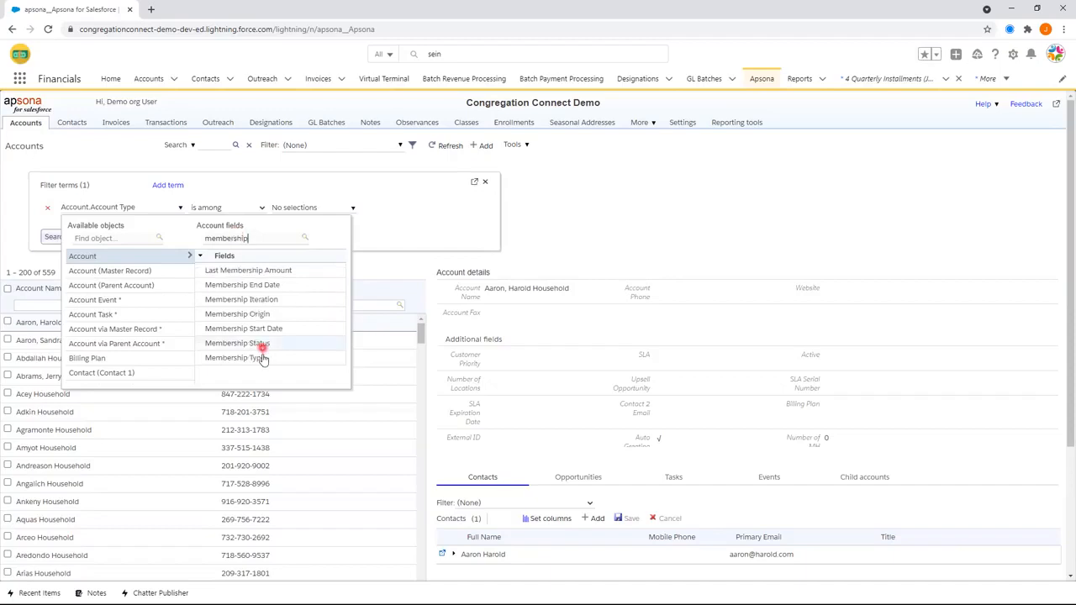
pyautogui.click(265, 340)
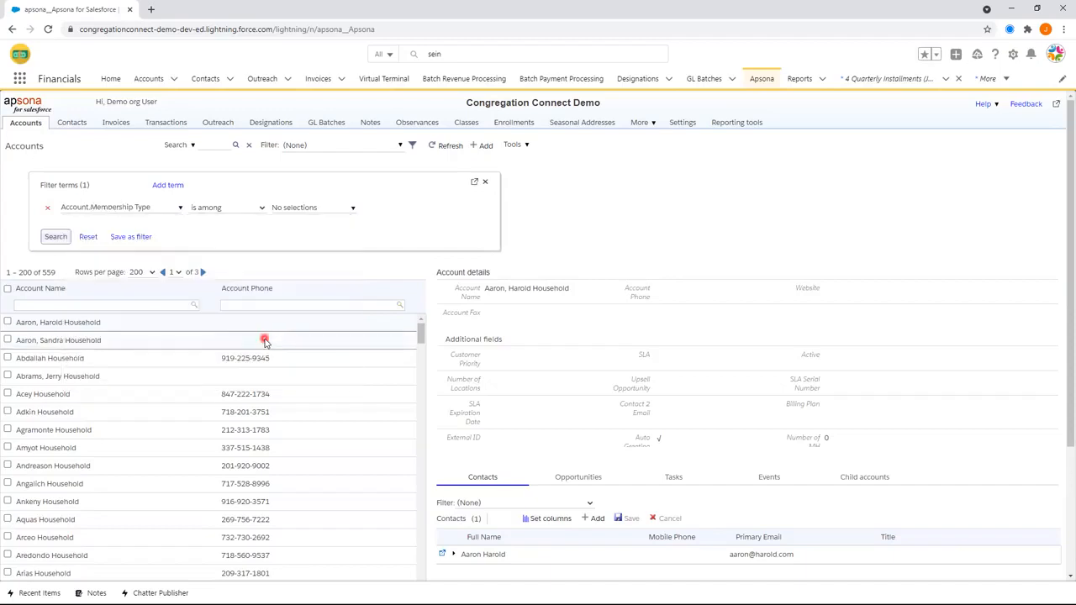
# Set the filter term to match the Family membership type and run the search.
pyautogui.click(288, 208)
pyautogui.click(278, 241)
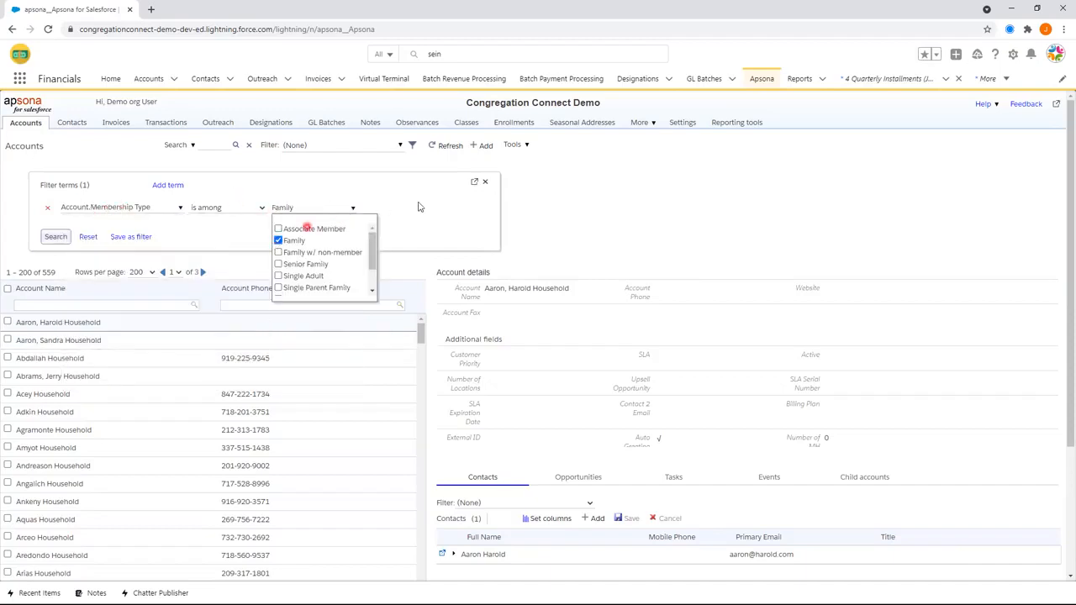
pyautogui.click(422, 212)
pyautogui.click(53, 236)
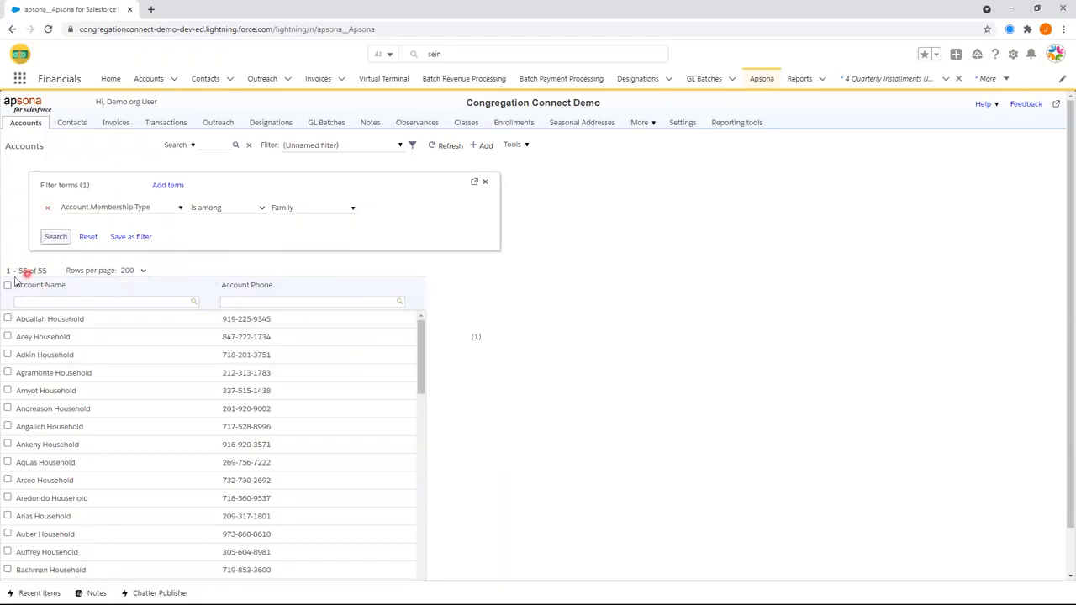
# Select all the filtered Family accounts and start a mass update of the checked records.
pyautogui.click(8, 285)
pyautogui.click(513, 145)
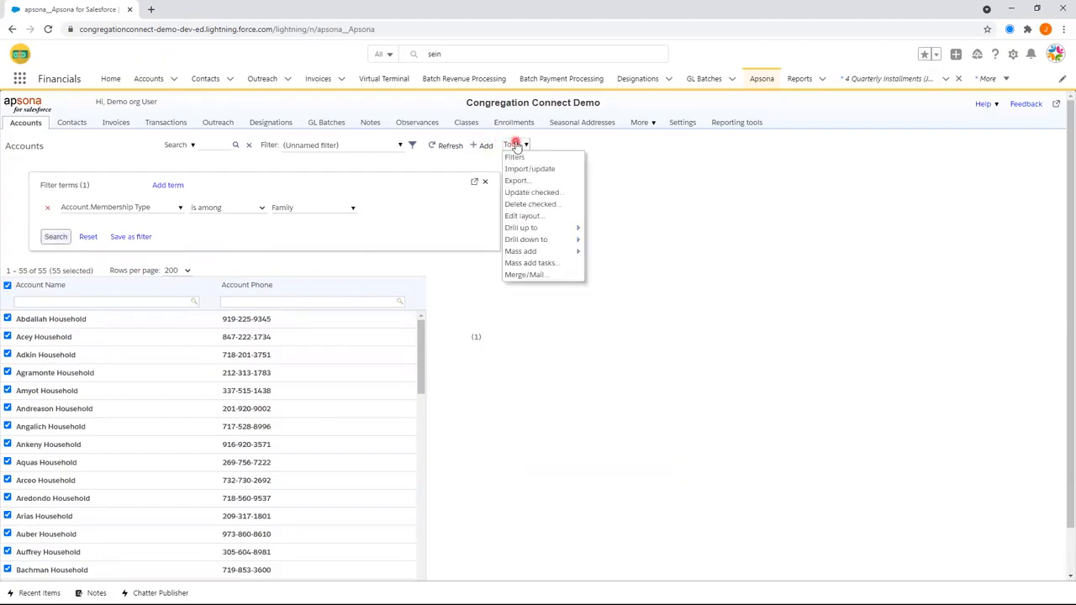
pyautogui.click(554, 194)
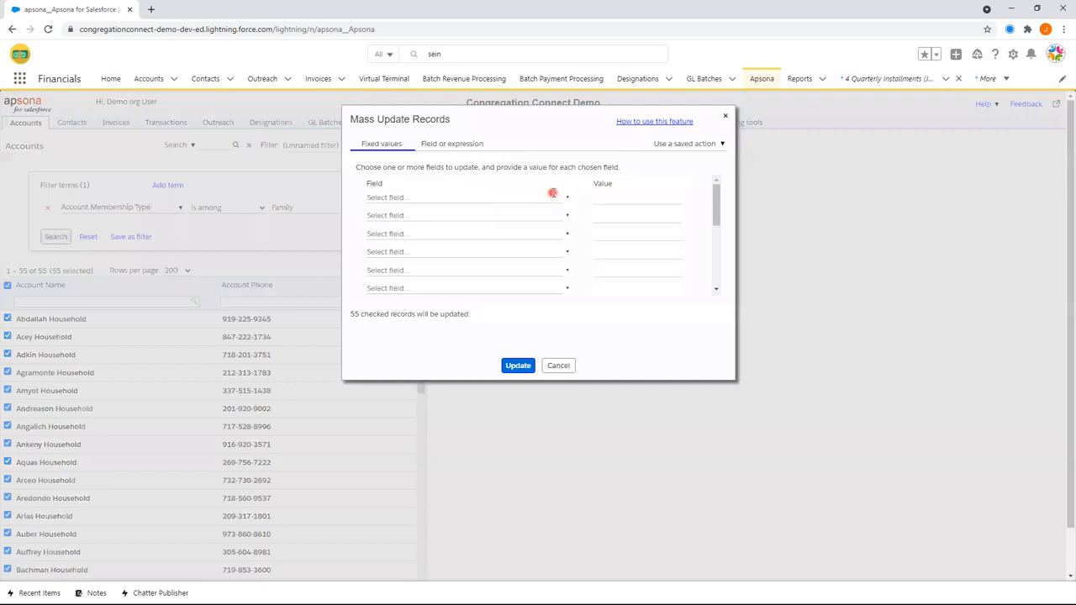
# Mass-update the Billing Plan of the checked accounts to 1 Installment (July), then close the update dialog.
pyautogui.click(399, 198)
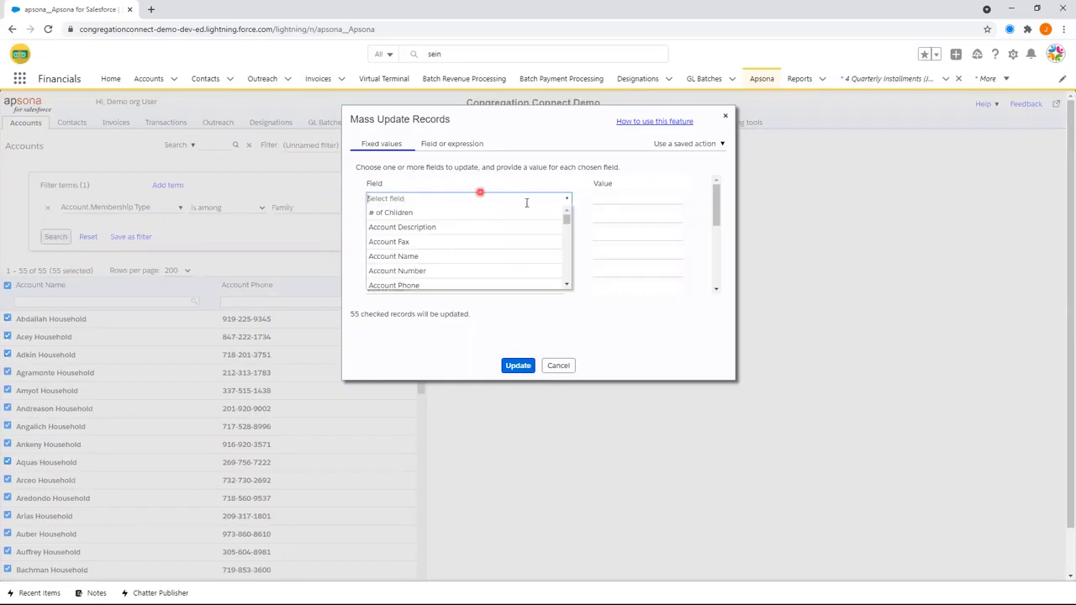
pyautogui.write('billing plan')
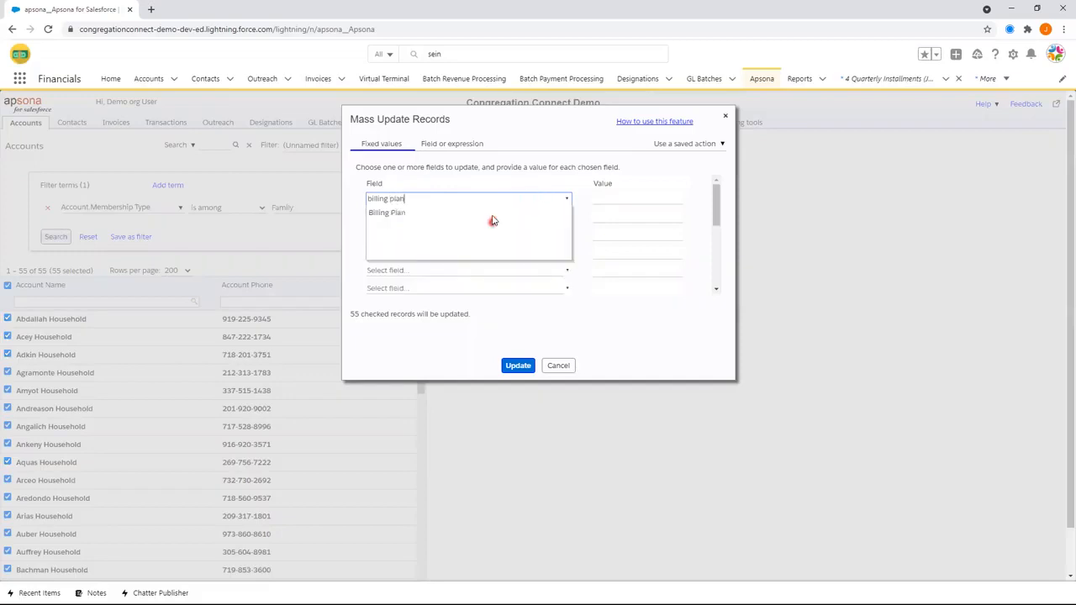
pyautogui.click(492, 213)
pyautogui.click(644, 196)
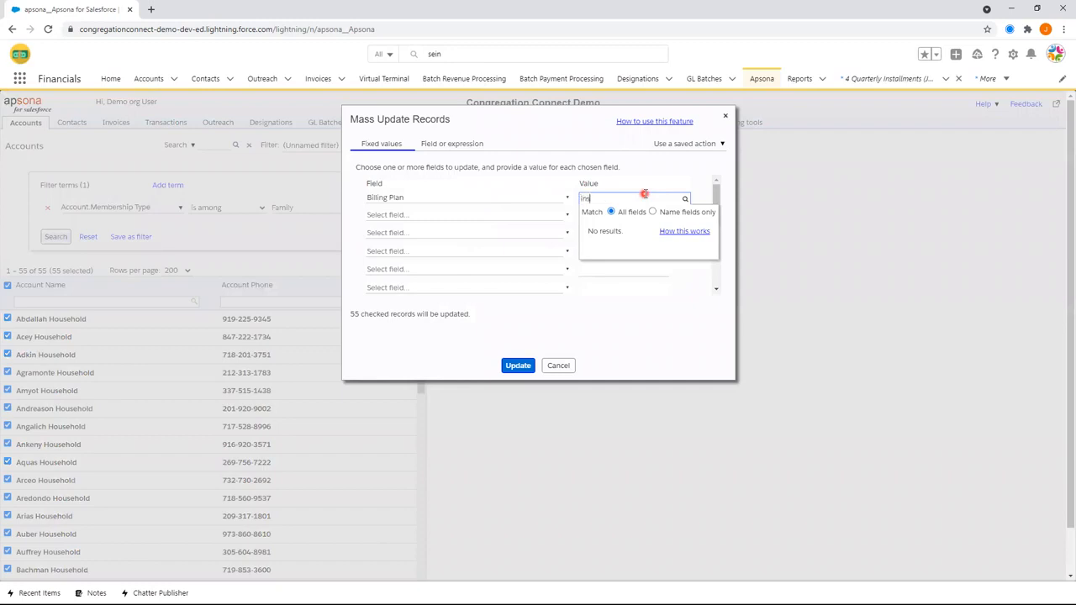
pyautogui.click(685, 198)
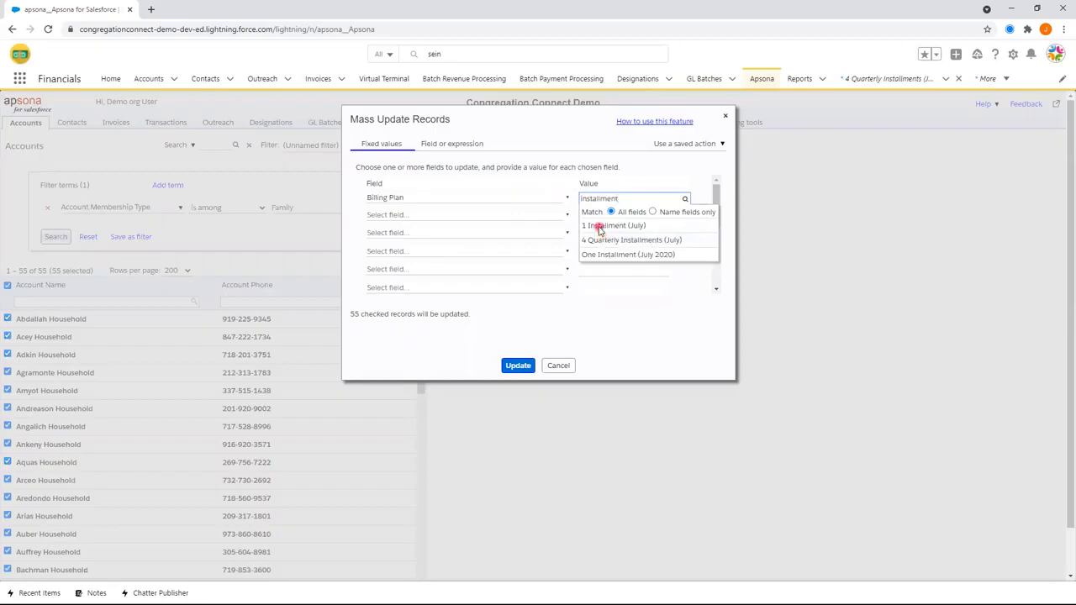
pyautogui.click(599, 225)
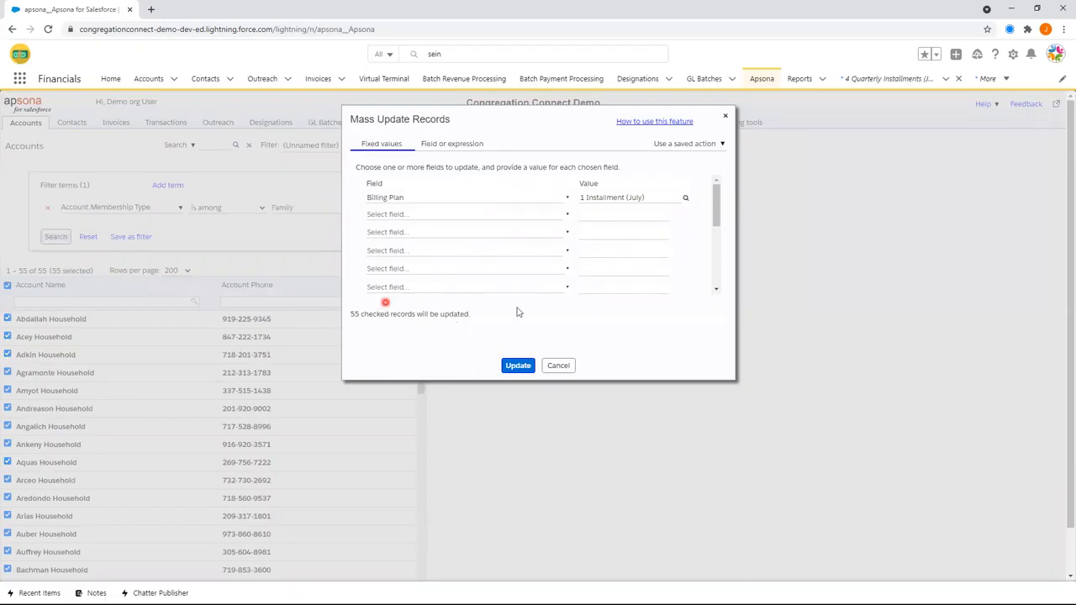
pyautogui.click(521, 365)
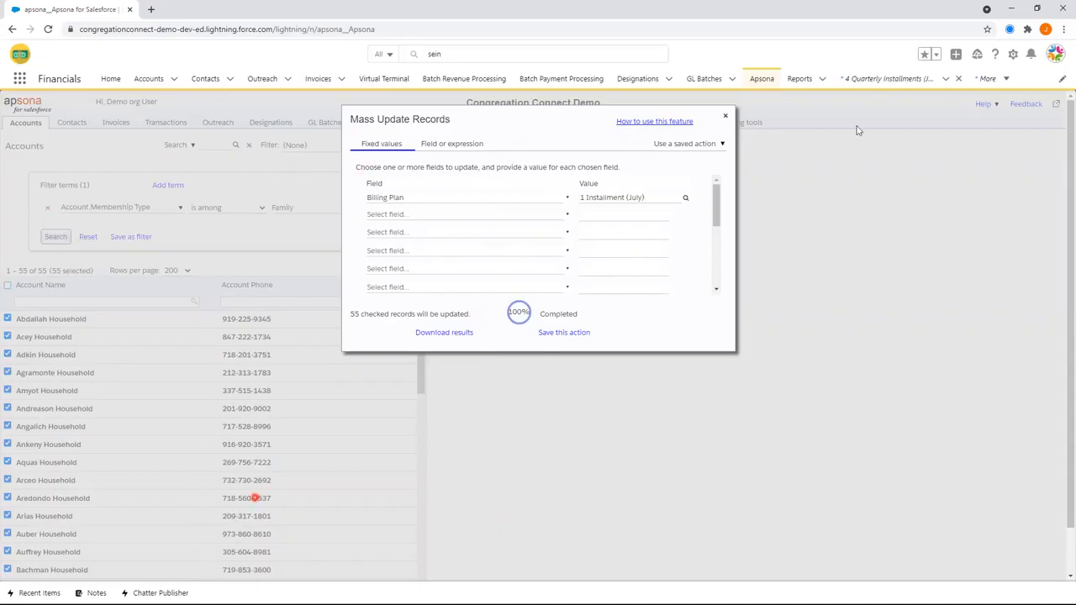
pyautogui.click(722, 114)
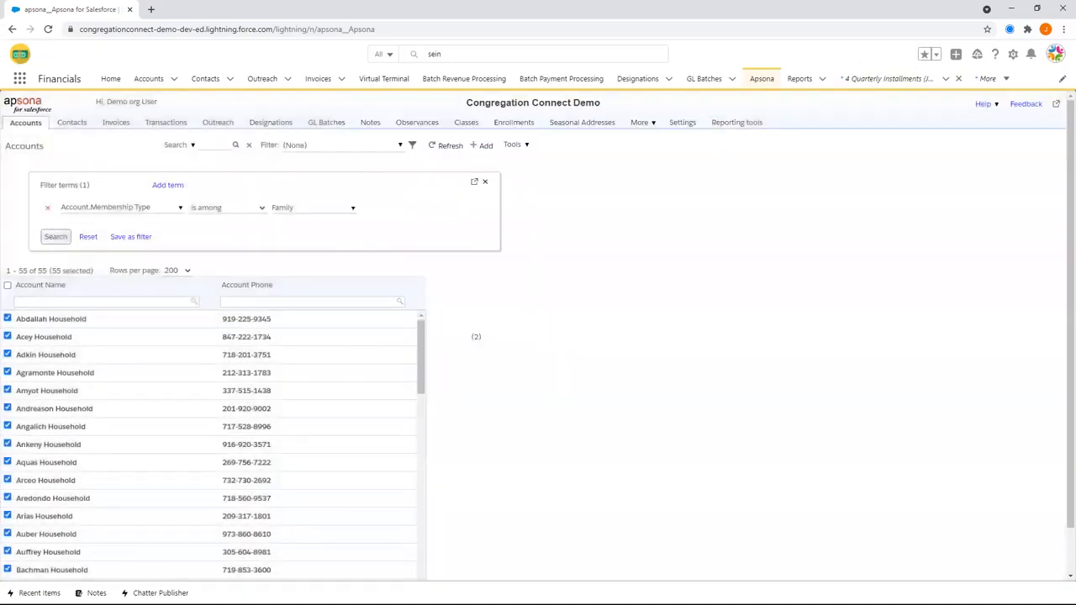
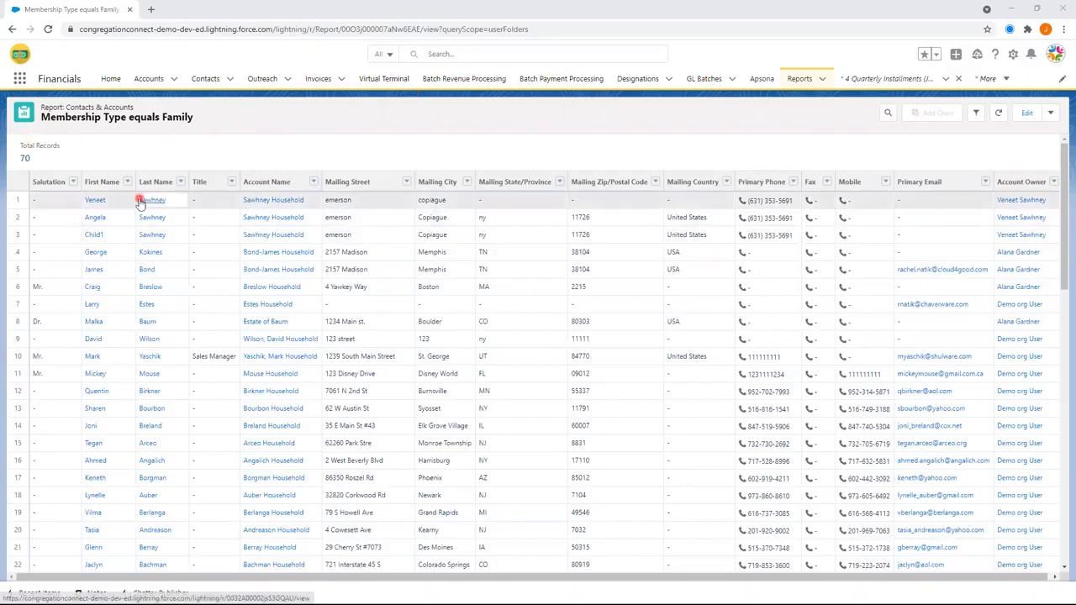
# Add the contacts of the "Membership Type equals Family" report to the Family Membership Type outreach with member status Sent.
pyautogui.click(1051, 116)
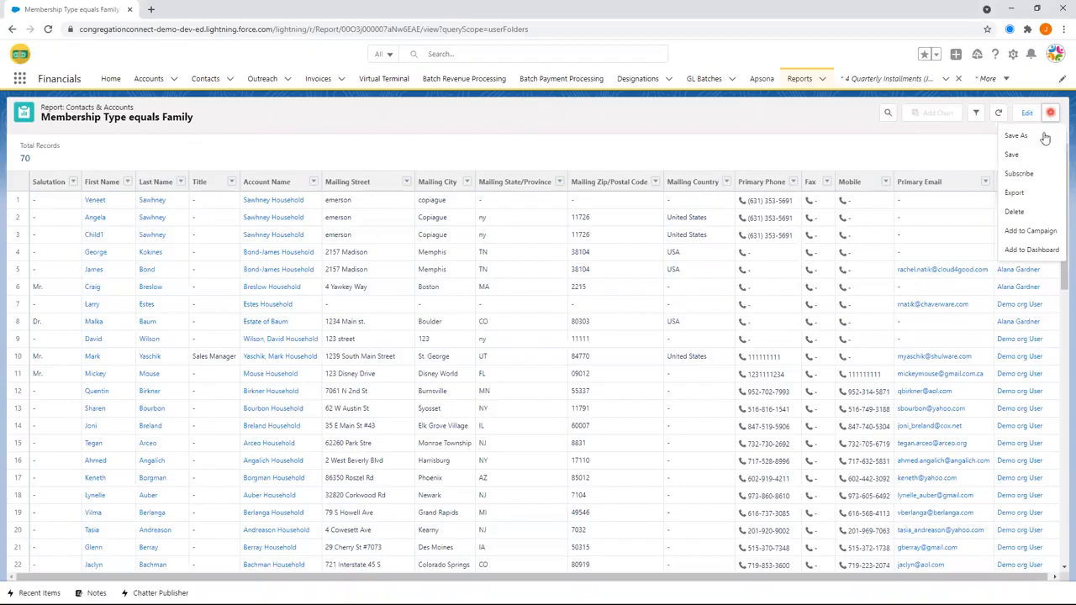
pyautogui.click(1037, 232)
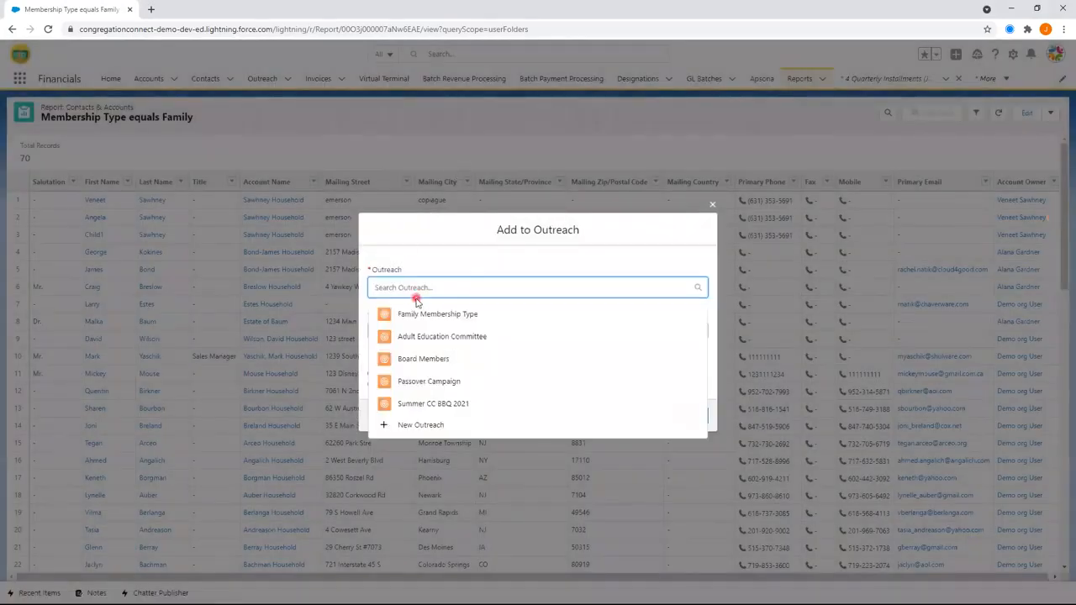
pyautogui.click(404, 316)
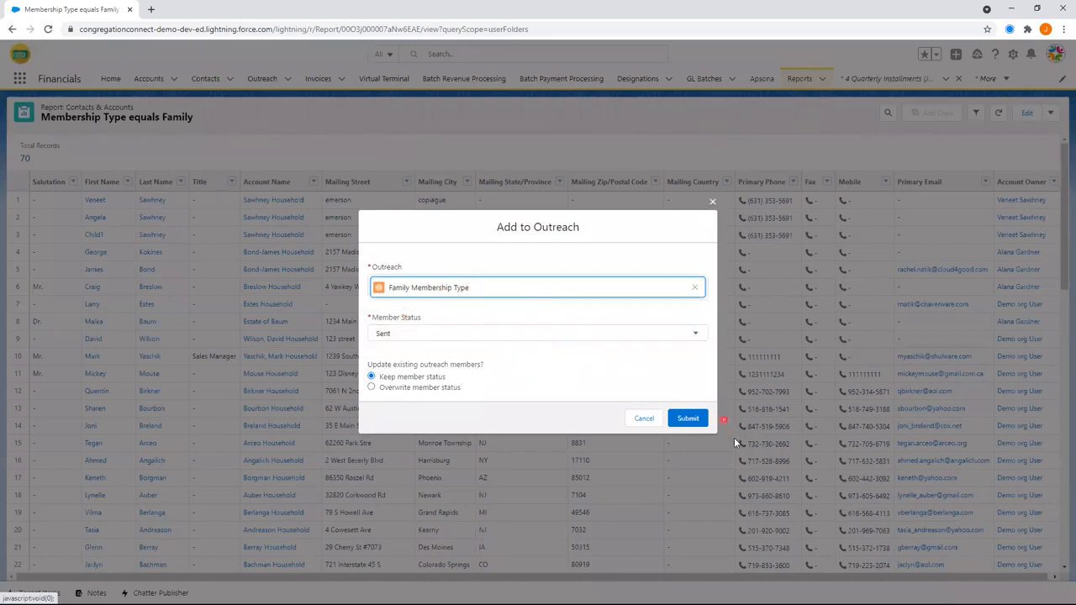
pyautogui.click(686, 418)
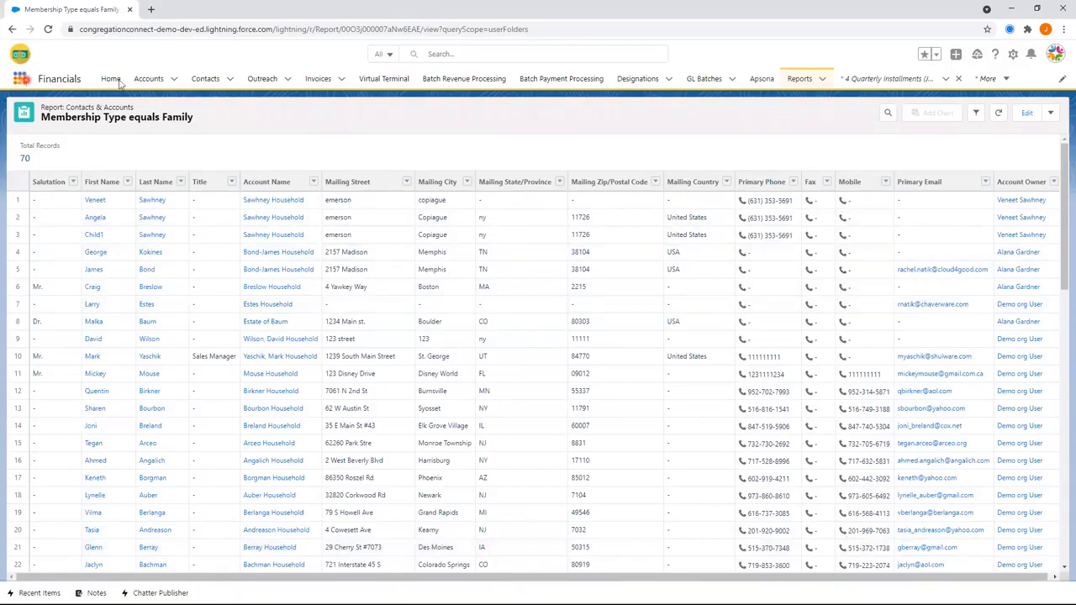
# Open the Family Membership Type outreach and start Global Billing for its members.
pyautogui.click(259, 78)
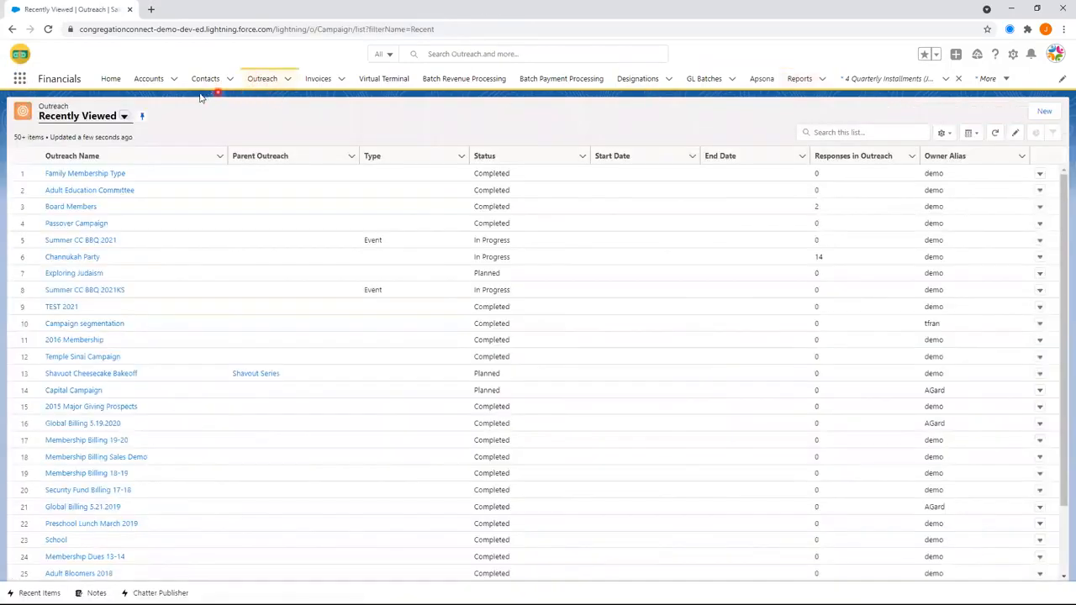
pyautogui.click(68, 174)
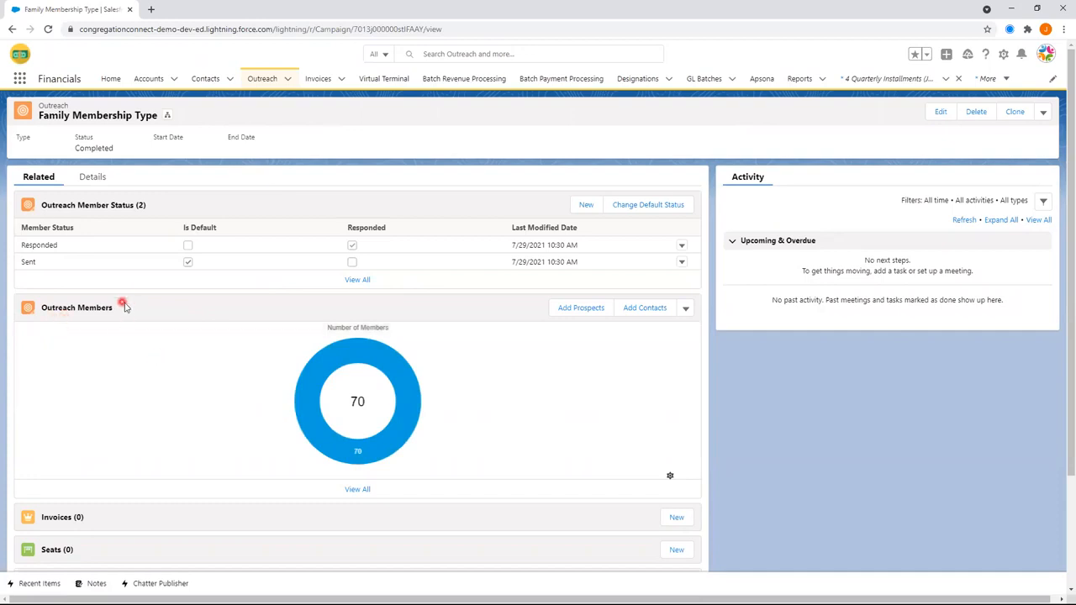
pyautogui.moveTo(323, 405)
pyautogui.click(1043, 112)
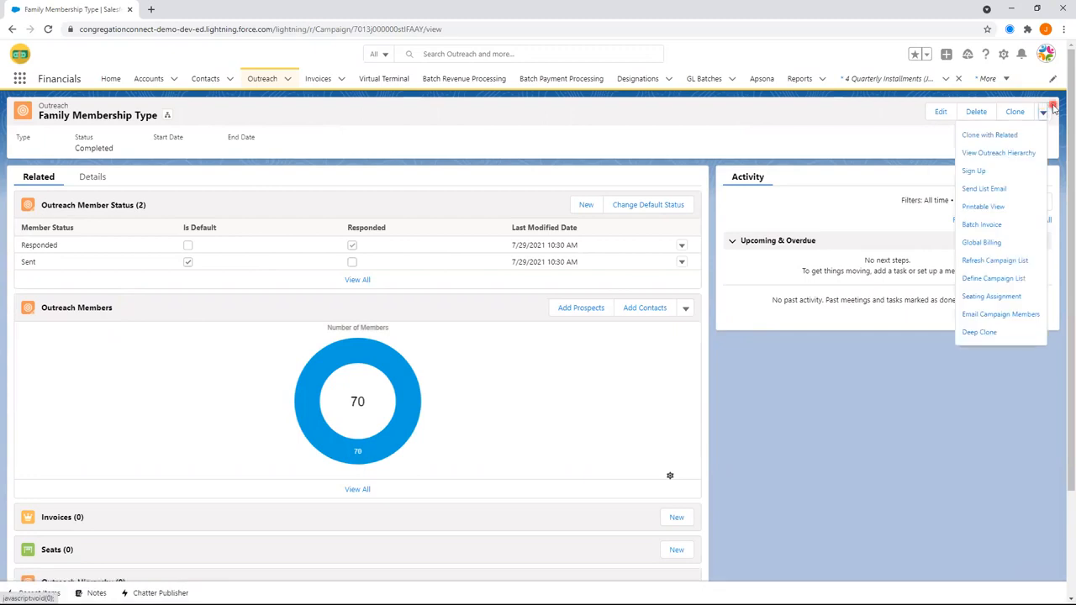
pyautogui.click(973, 243)
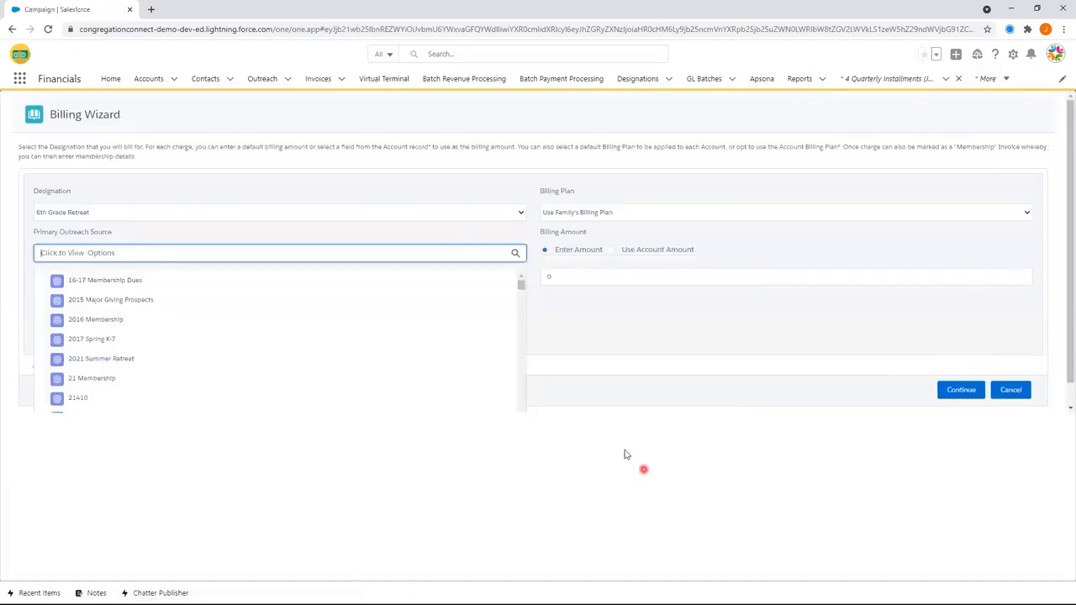
# Set the charge's designation to Picnic 2021 and its billing plan to 1 Installment (July).
pyautogui.click(240, 213)
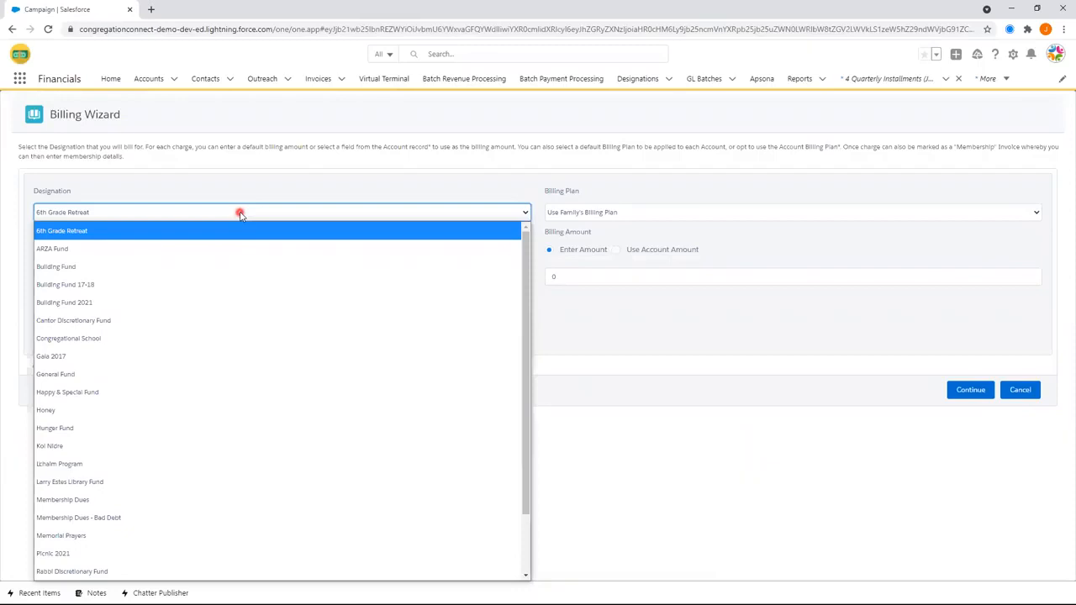
pyautogui.click(141, 555)
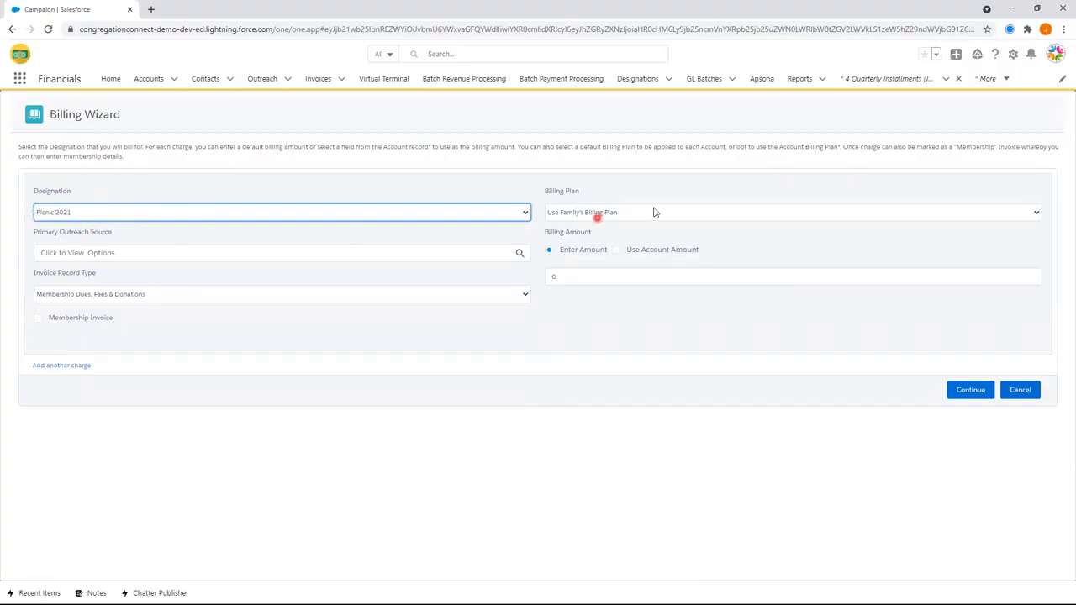
pyautogui.click(586, 213)
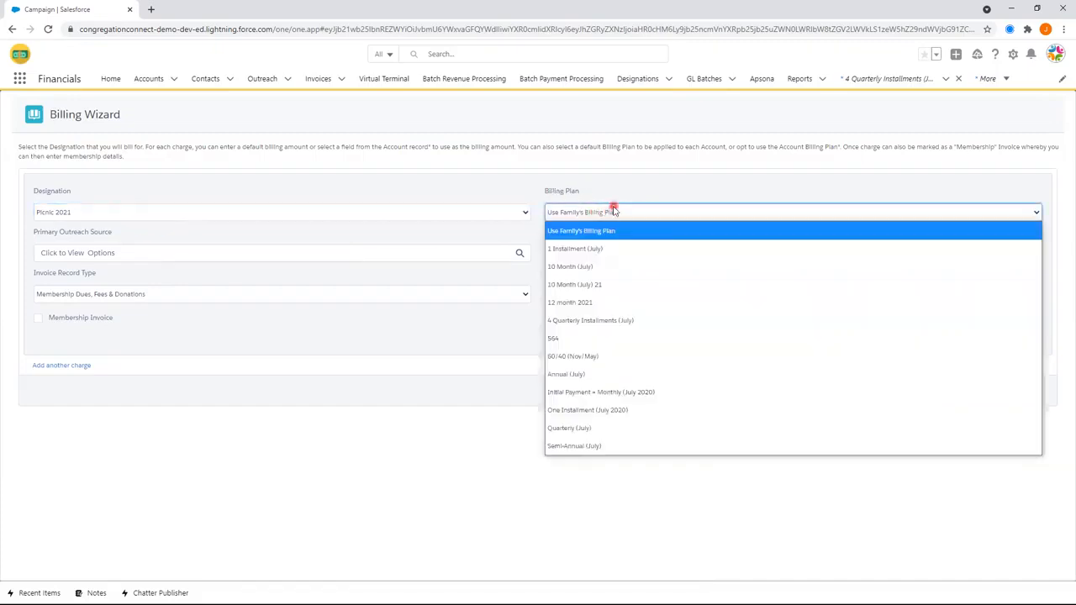
pyautogui.click(578, 232)
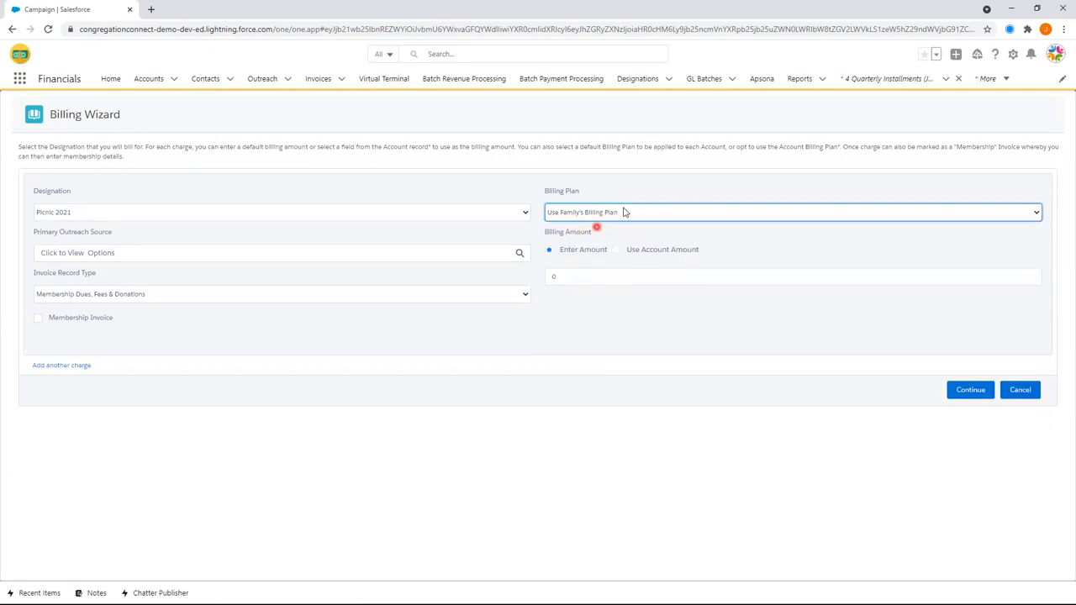
pyautogui.click(580, 214)
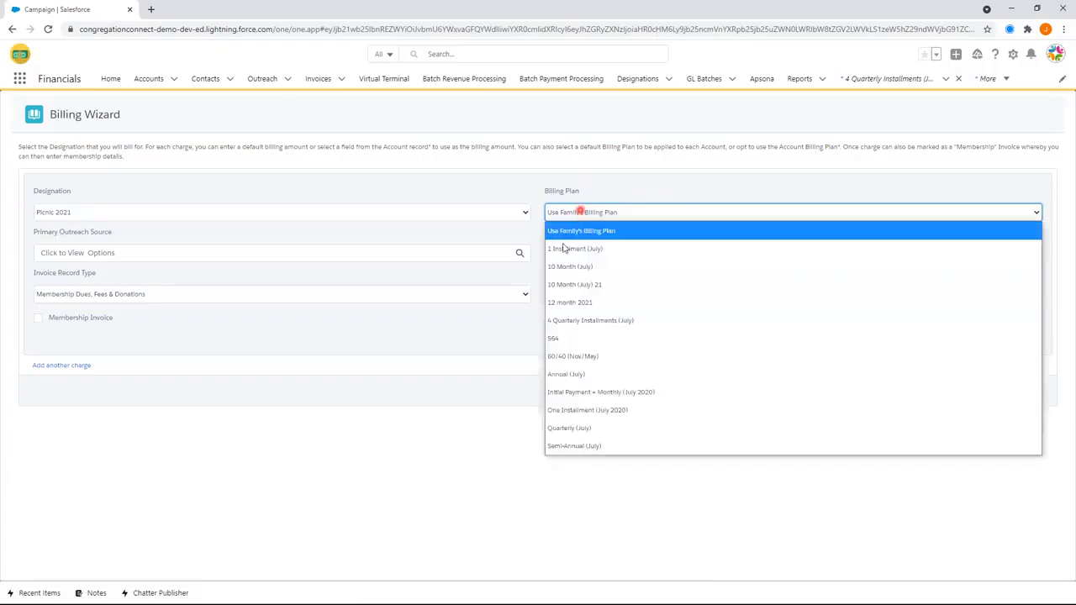
pyautogui.click(563, 252)
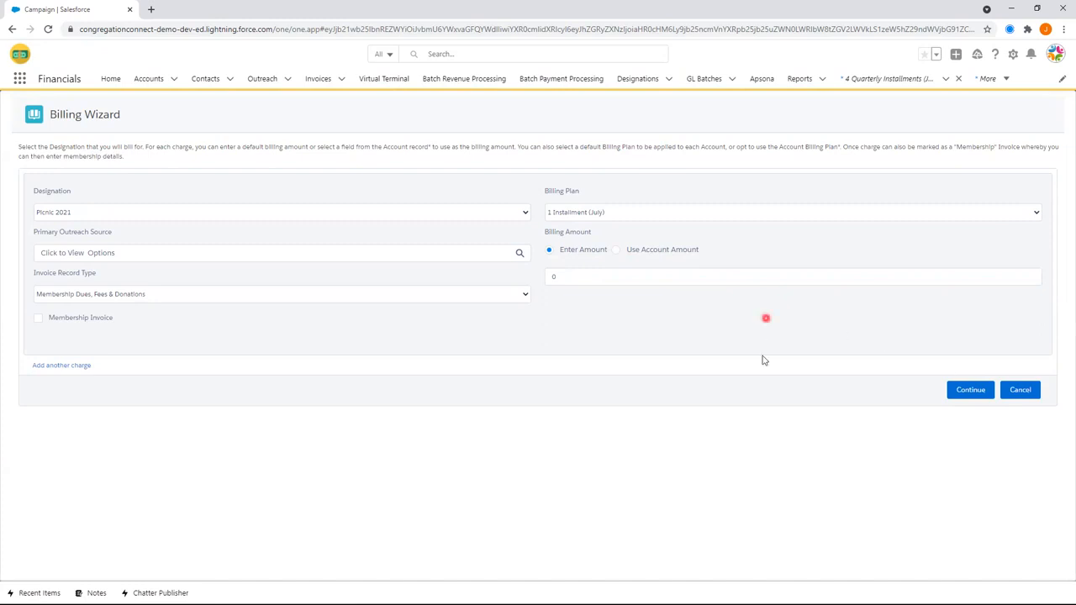
# Enter a billing amount of 200.00 for the Picnic 2021 charge and continue to the household billing list.
pyautogui.click(543, 278)
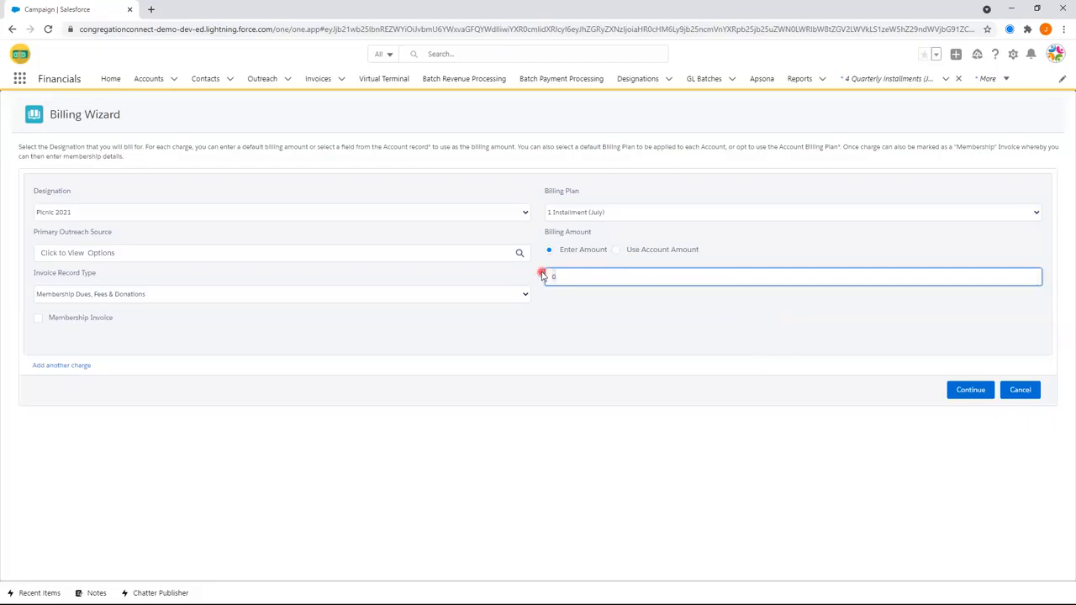
pyautogui.click(561, 276)
pyautogui.click(788, 334)
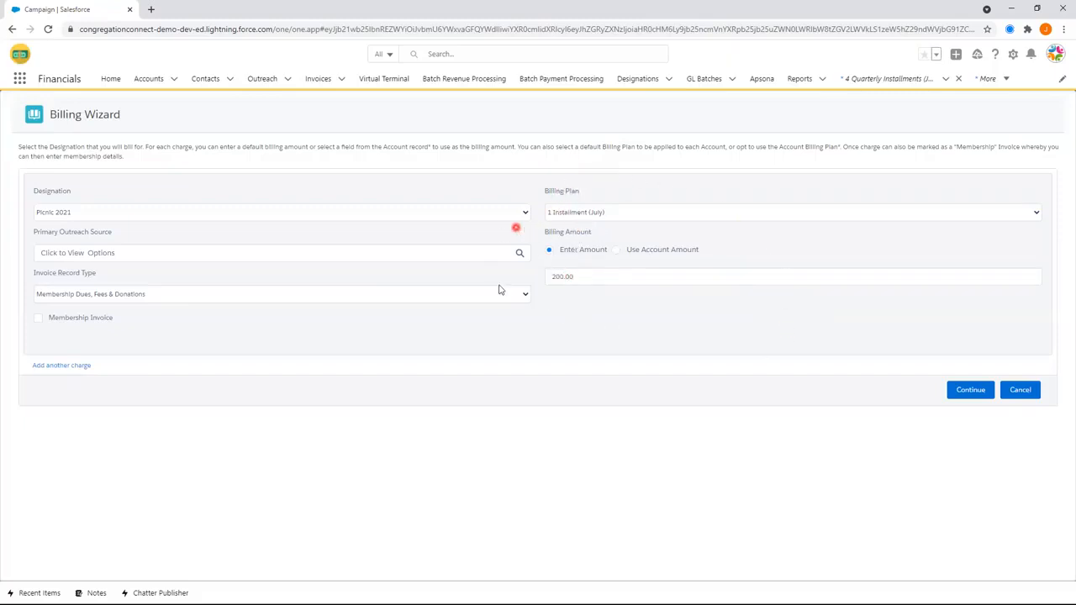
pyautogui.click(670, 212)
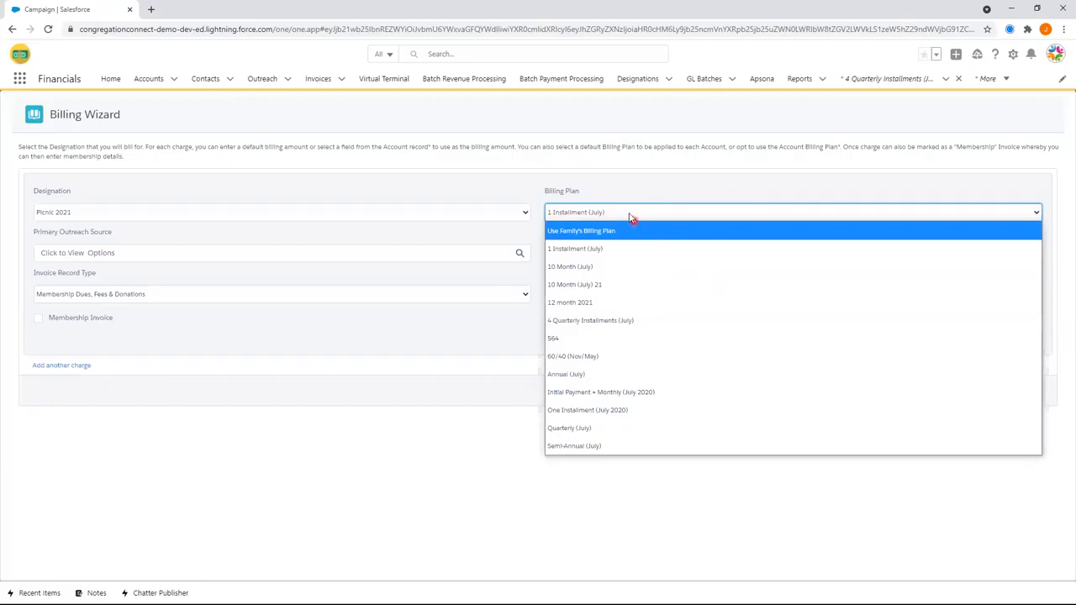
pyautogui.click(631, 216)
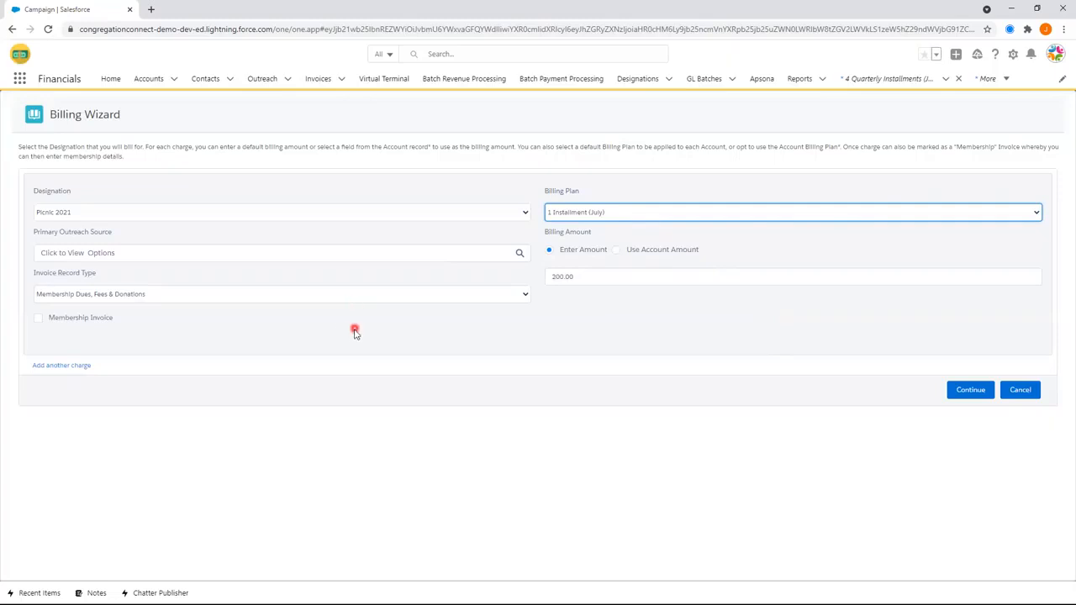
pyautogui.click(968, 390)
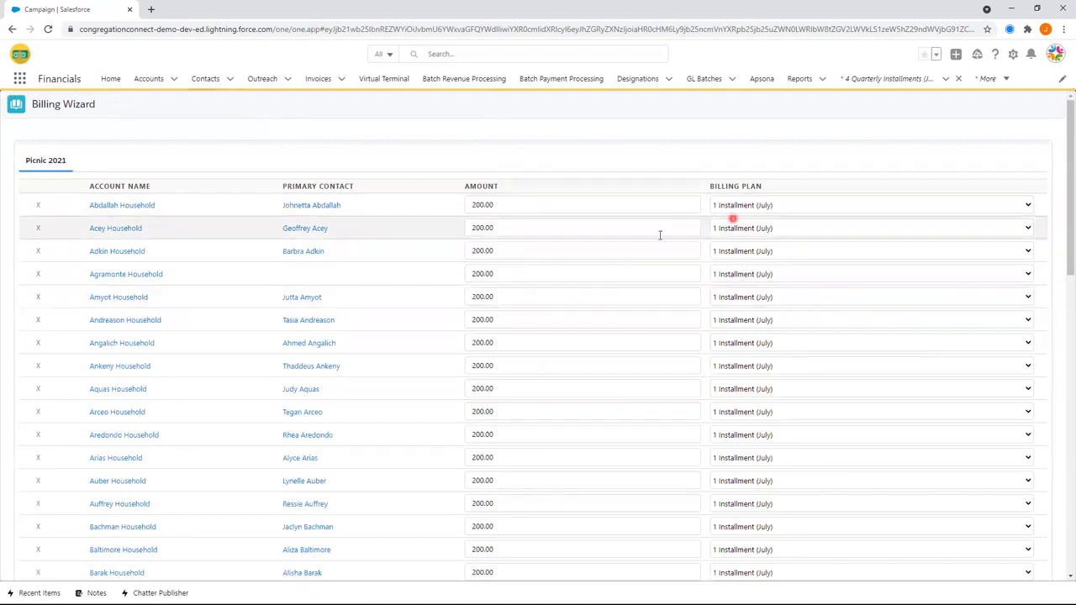
# Review the amount and billing plan of each household in the Picnic 2021 billing list.
pyautogui.scroll(-6, 176, 328)
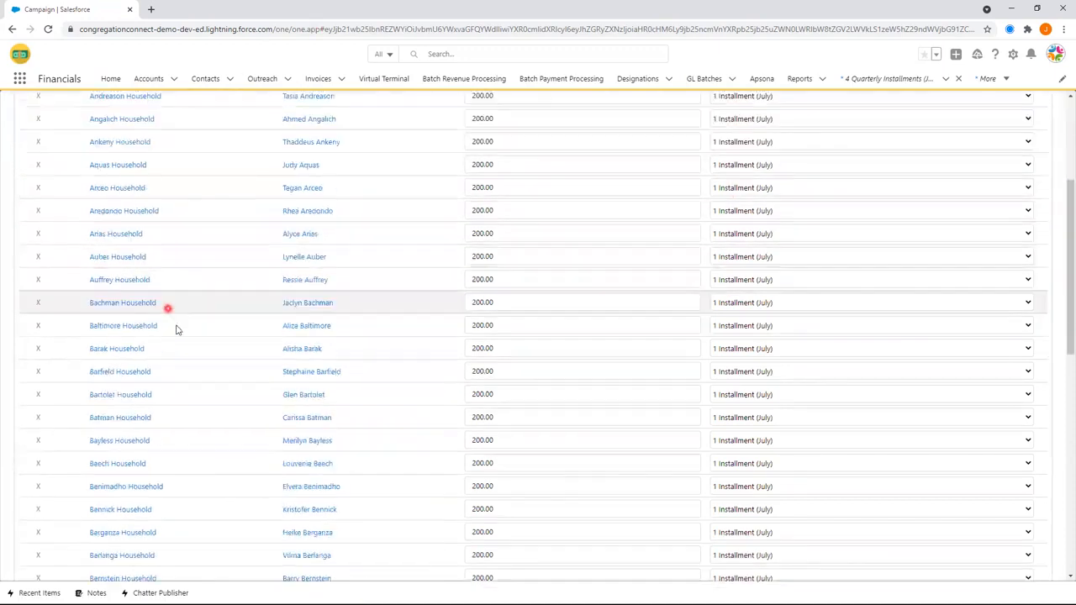
pyautogui.scroll(-3, 235, 413)
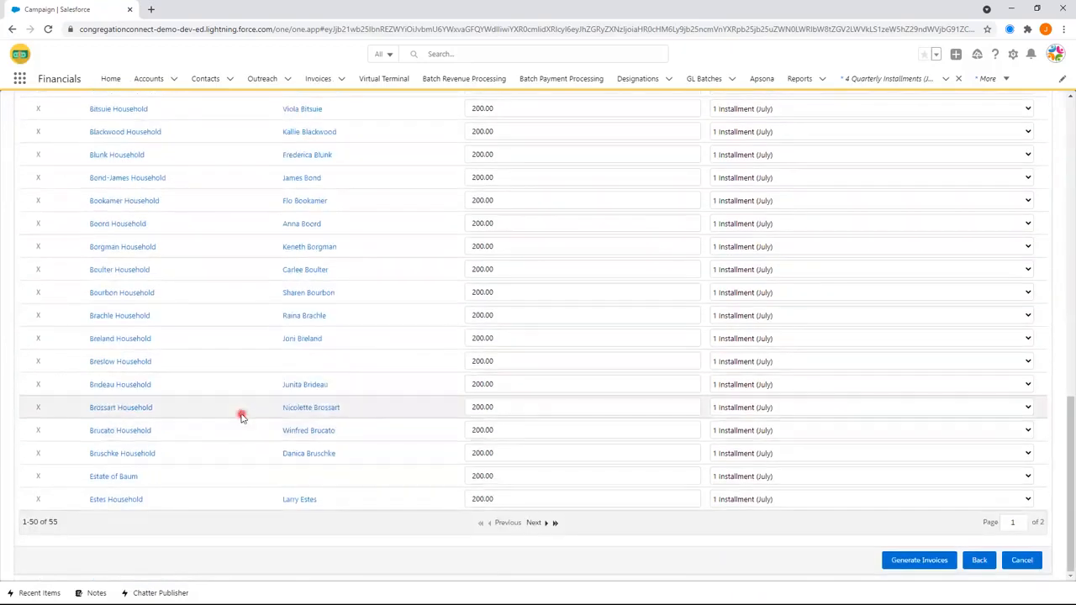
pyautogui.scroll(3, 240, 409)
pyautogui.scroll(7, 240, 409)
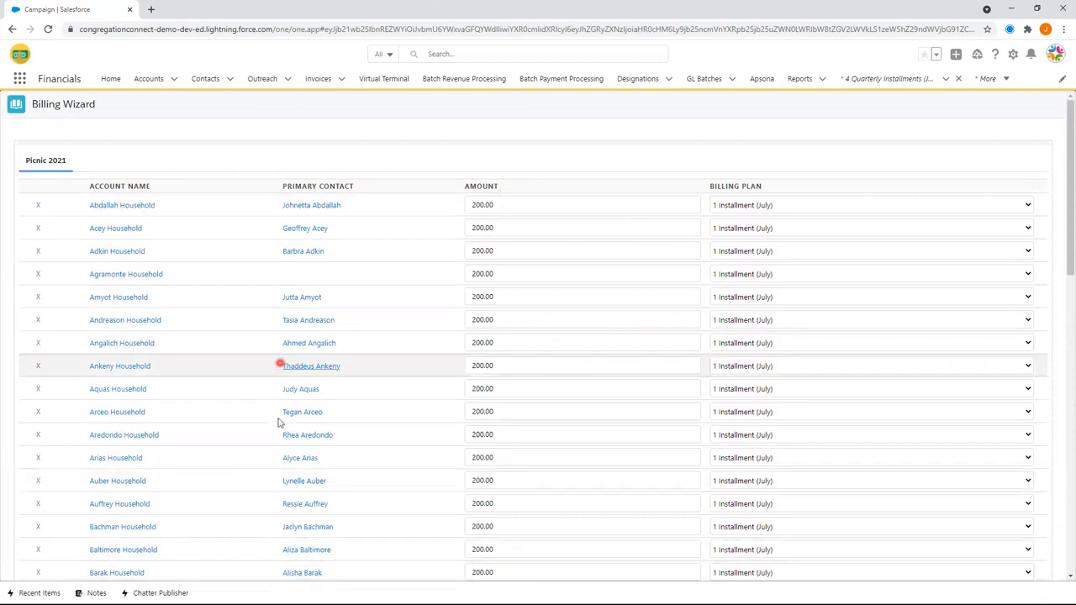
pyautogui.scroll(-2, 361, 429)
pyautogui.click(500, 381)
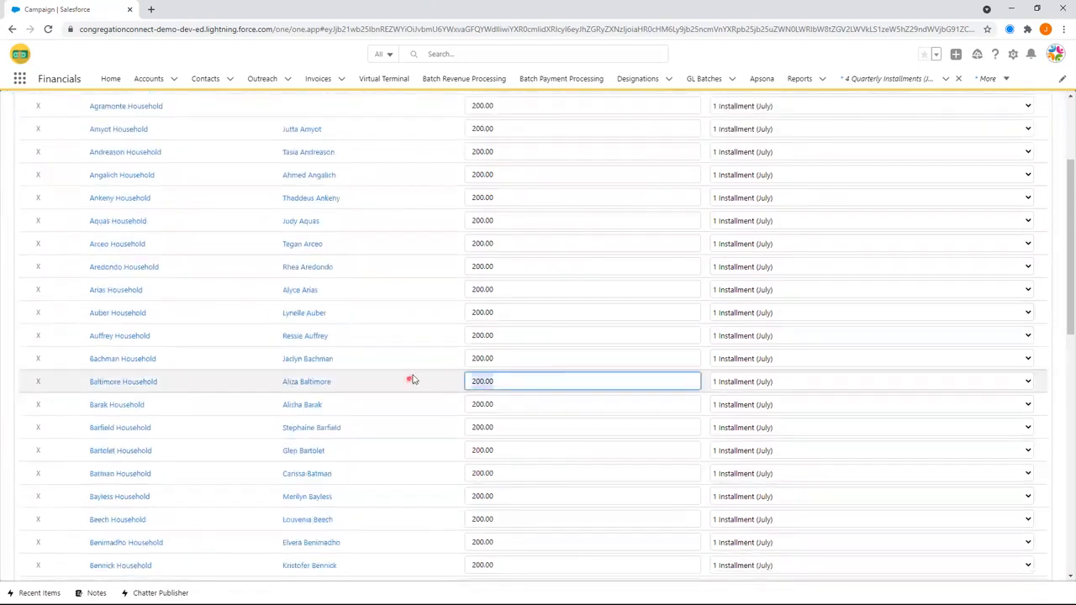
pyautogui.moveTo(468, 384); pyautogui.dragTo(533, 382)
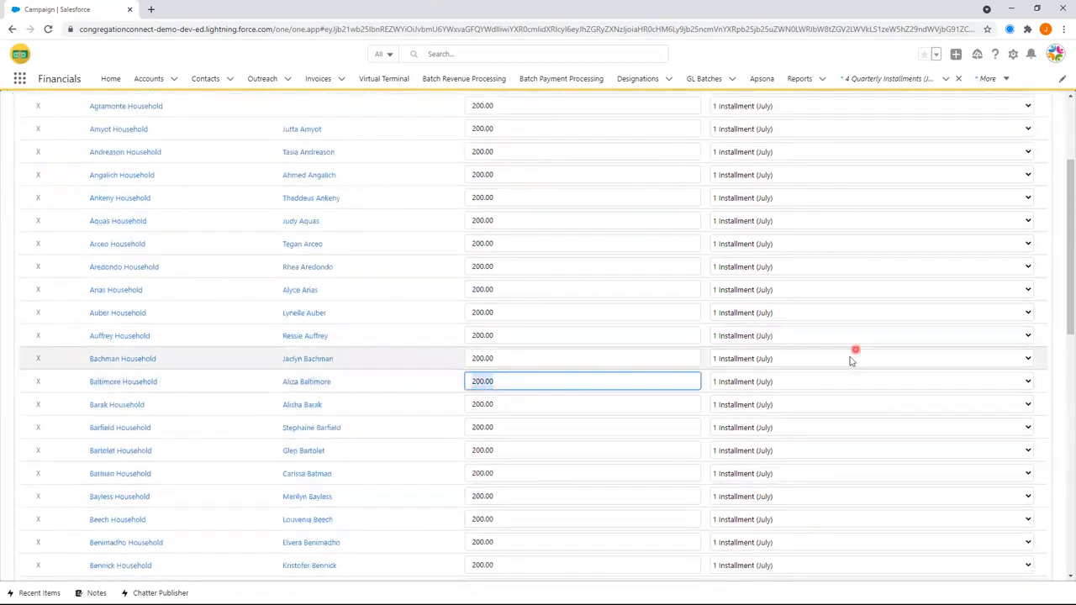
pyautogui.click(810, 383)
pyautogui.click(811, 384)
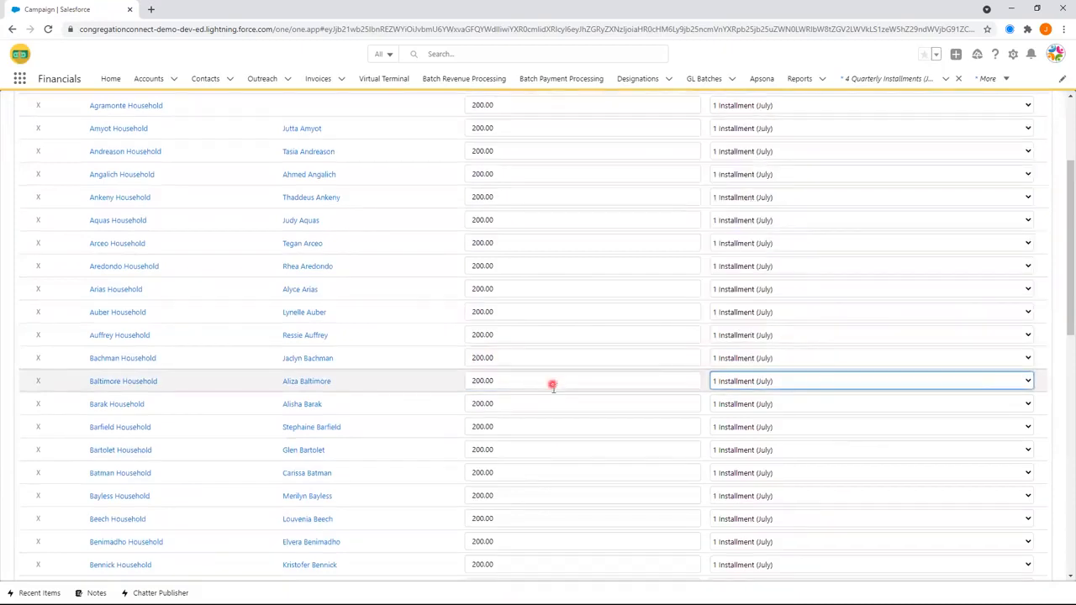
# Generate the Picnic 2021 invoices for all households in the billing list.
pyautogui.scroll(-3, 552, 384)
pyautogui.scroll(-5, 846, 318)
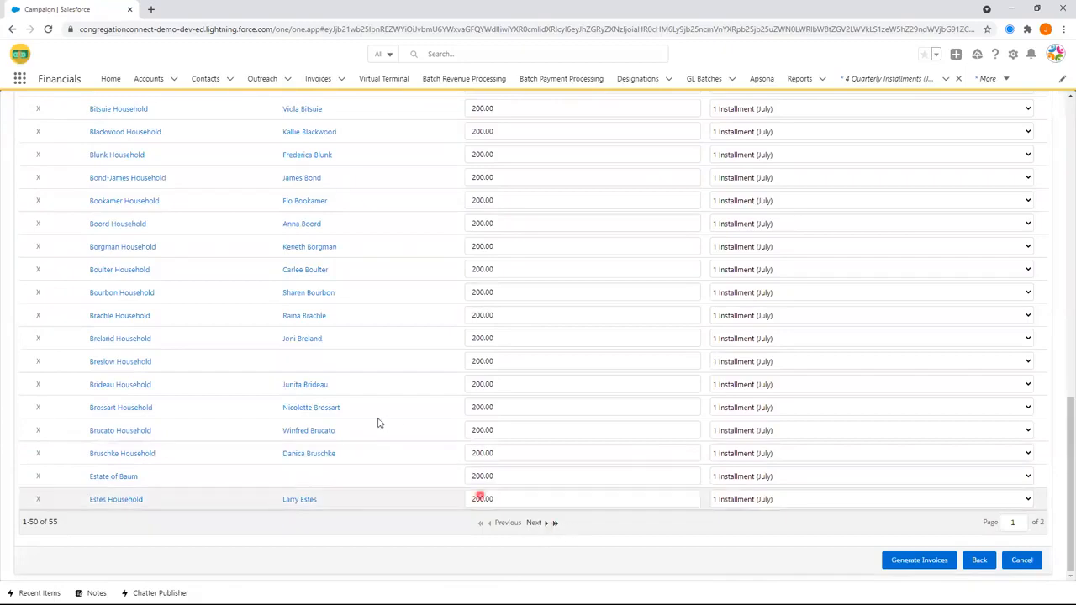
pyautogui.click(921, 560)
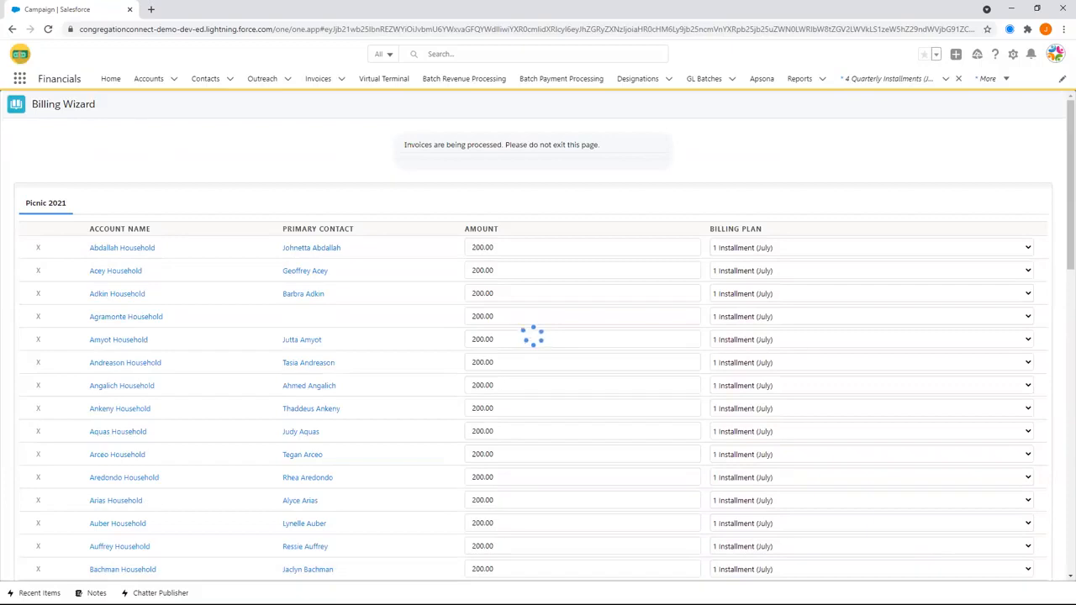
pyautogui.scroll(-15, 1006, 513)
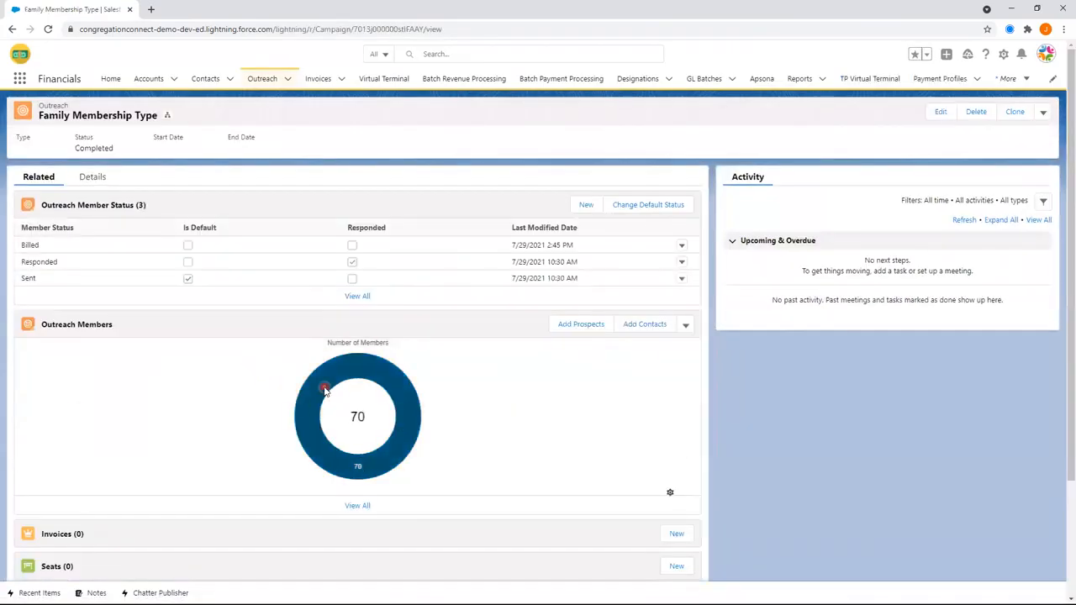
# Check the outreach members' status in the Family Membership Type member chart and in the full member list.
pyautogui.moveTo(325, 391)
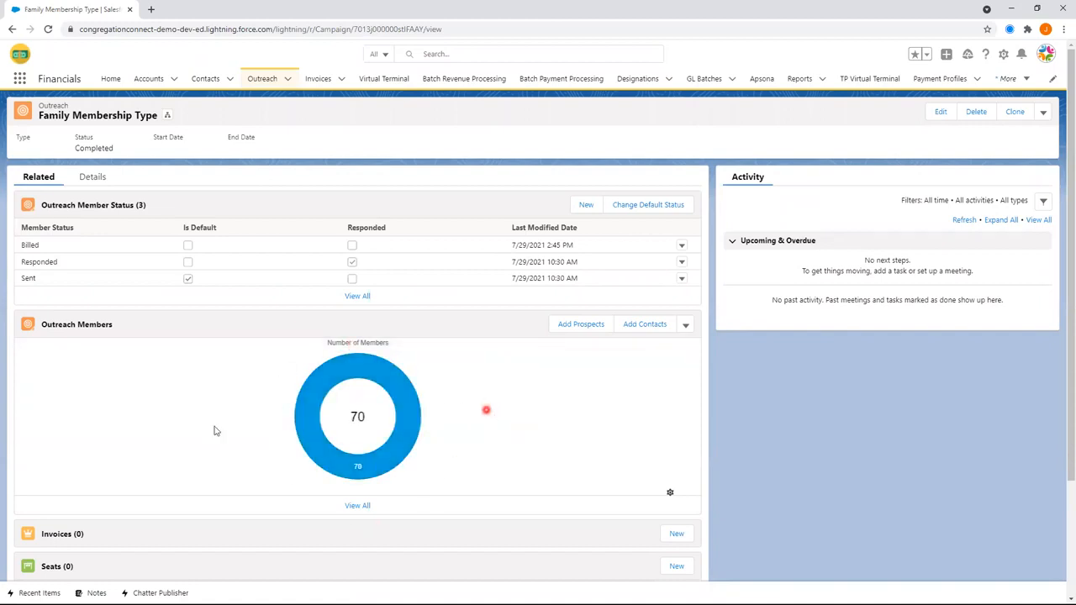
pyautogui.moveTo(402, 436)
pyautogui.moveTo(384, 460)
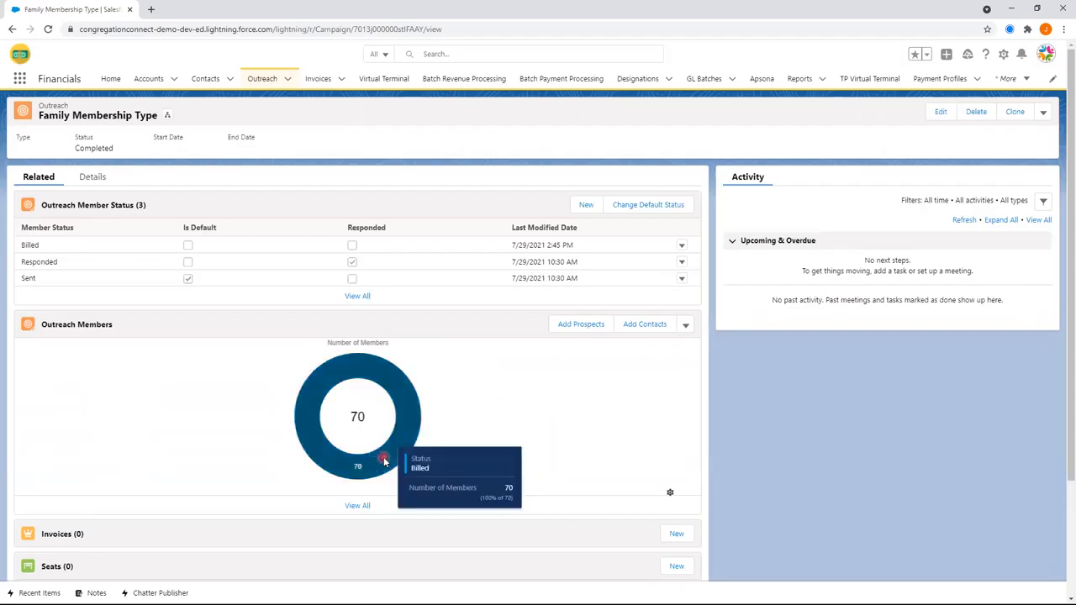
pyautogui.click(357, 505)
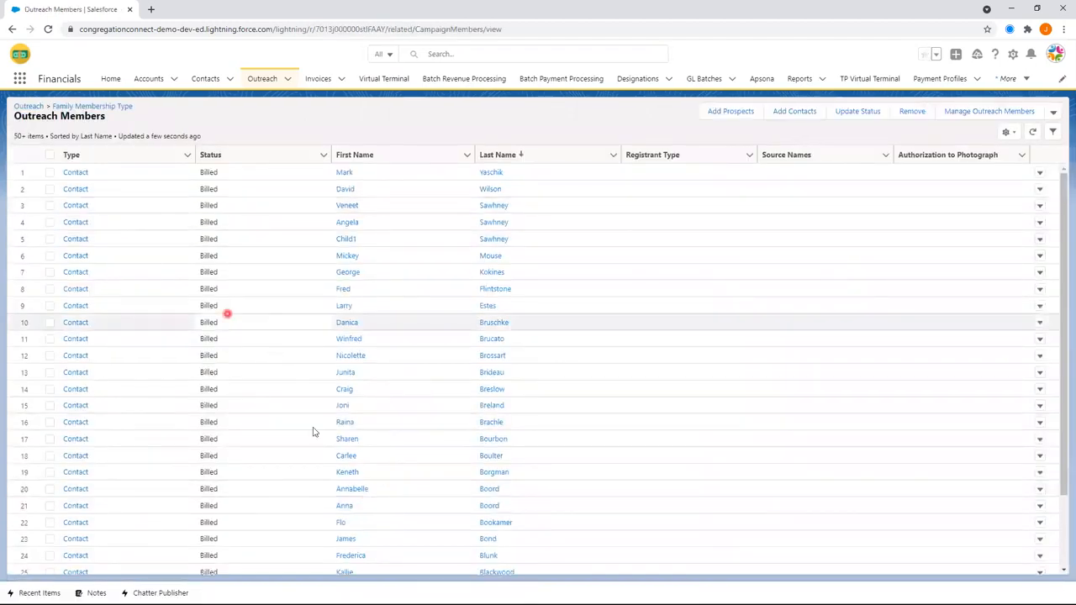
pyautogui.scroll(-2, 368, 323)
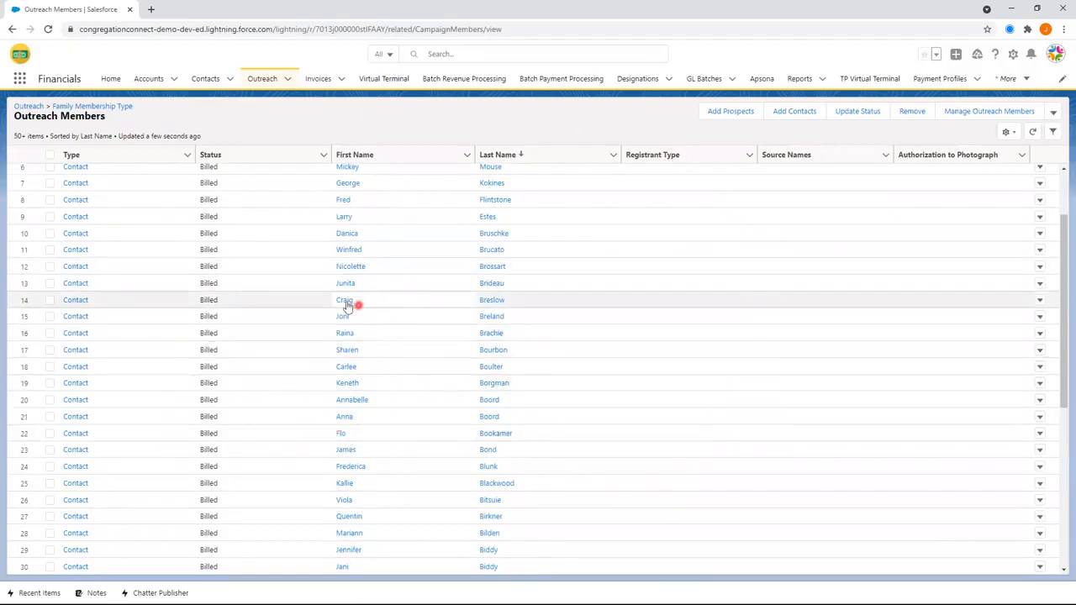
# Open the 14th listed outreach member's contact, go to the related household account, and show all its invoices.
pyautogui.click(342, 303)
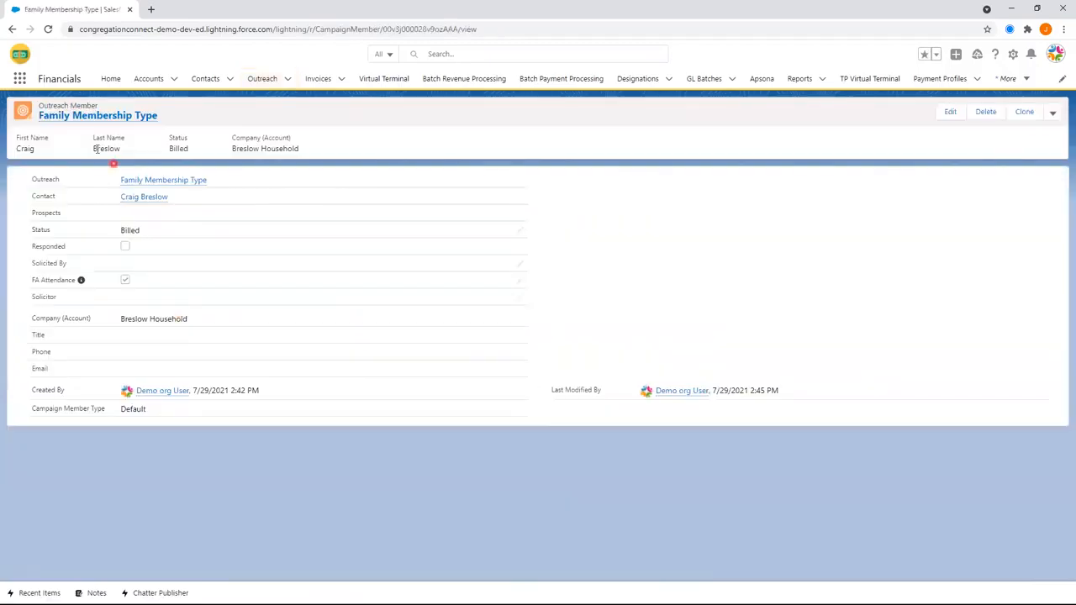
pyautogui.click(126, 196)
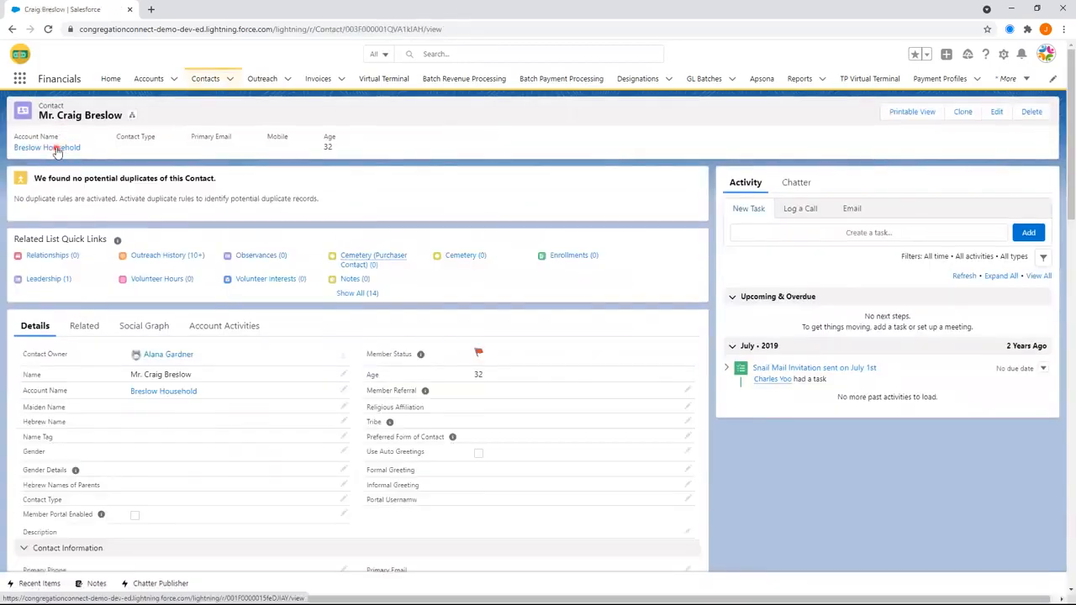
pyautogui.click(63, 149)
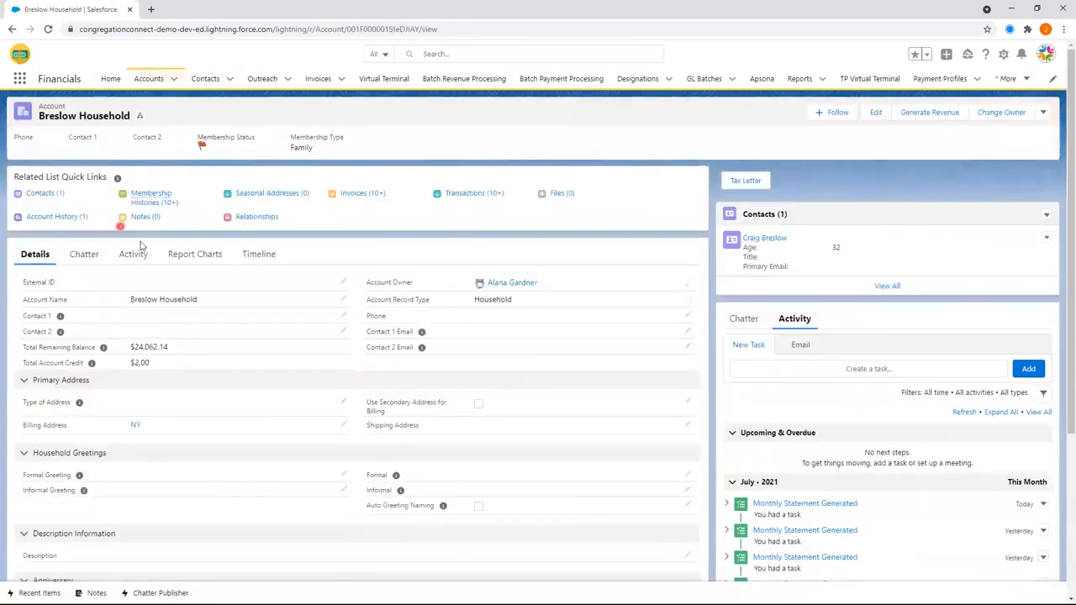
pyautogui.click(367, 193)
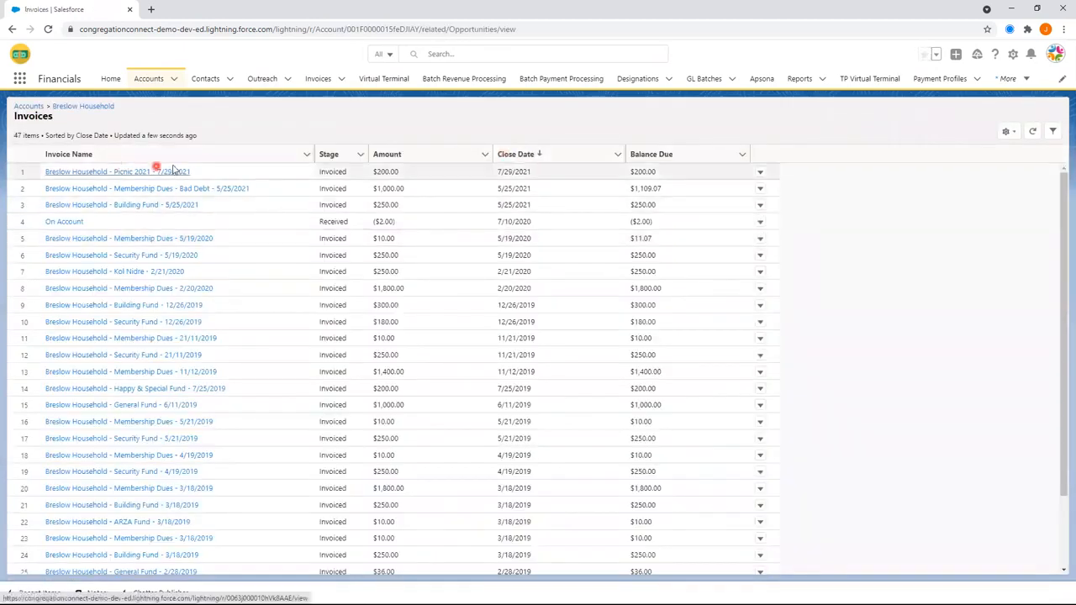
# Open the household's Picnic 2021 invoice dated 7/29/2021 and examine its transactions and details.
pyautogui.click(145, 173)
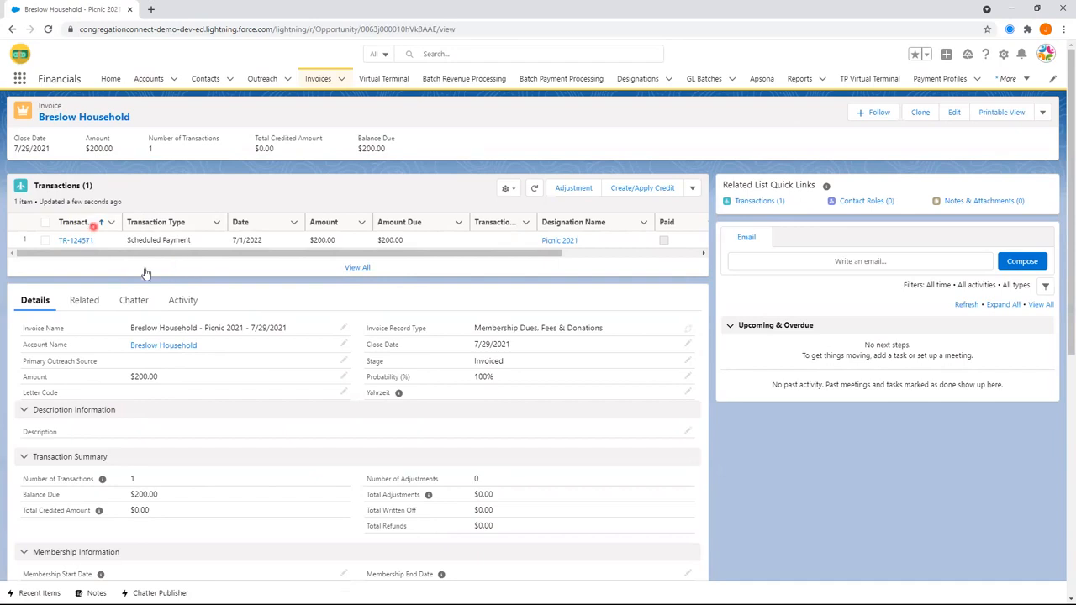
pyautogui.scroll(-3, 263, 446)
pyautogui.scroll(3, 260, 442)
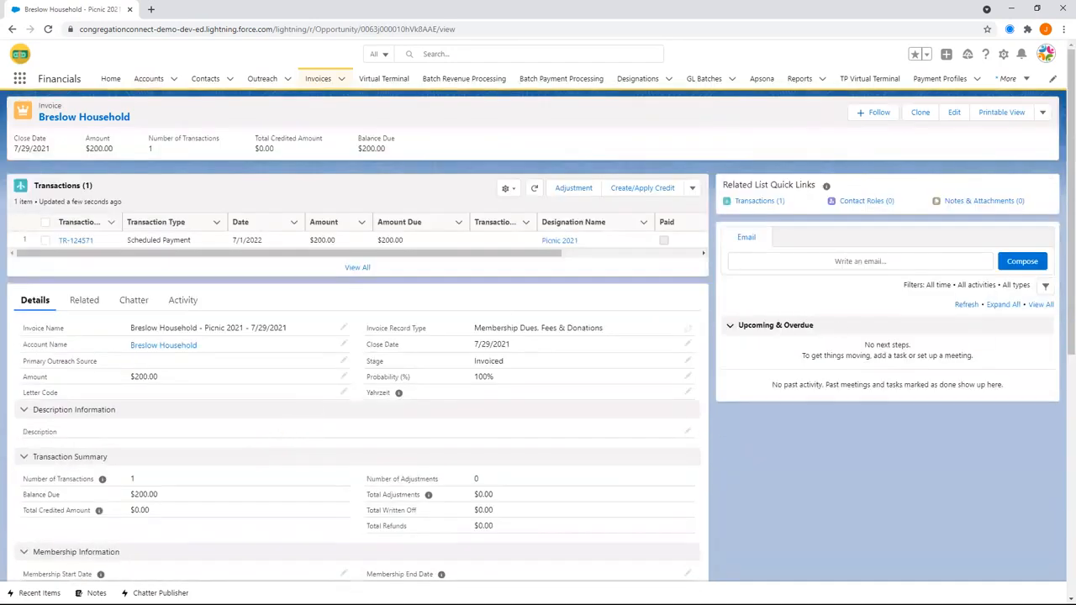